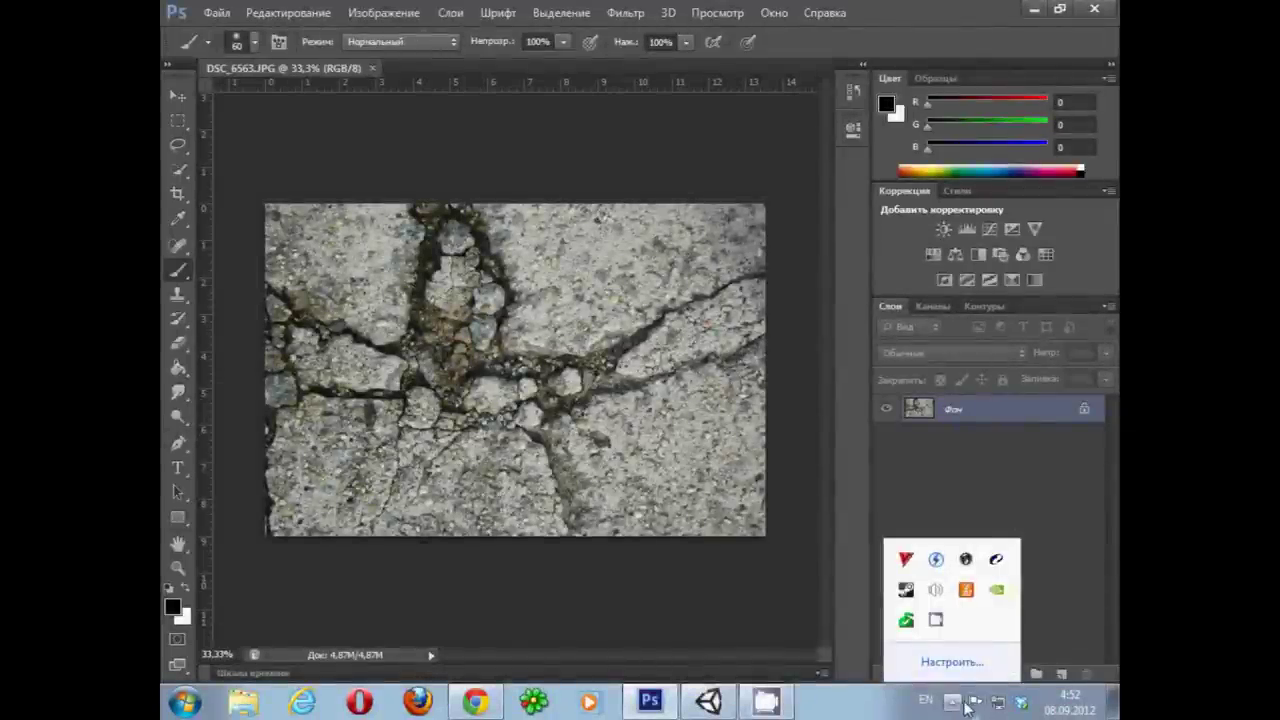
Step: Resize the asphalt photo to 2048 × 2048 px with proportions unconstrained
left_click(975, 680)
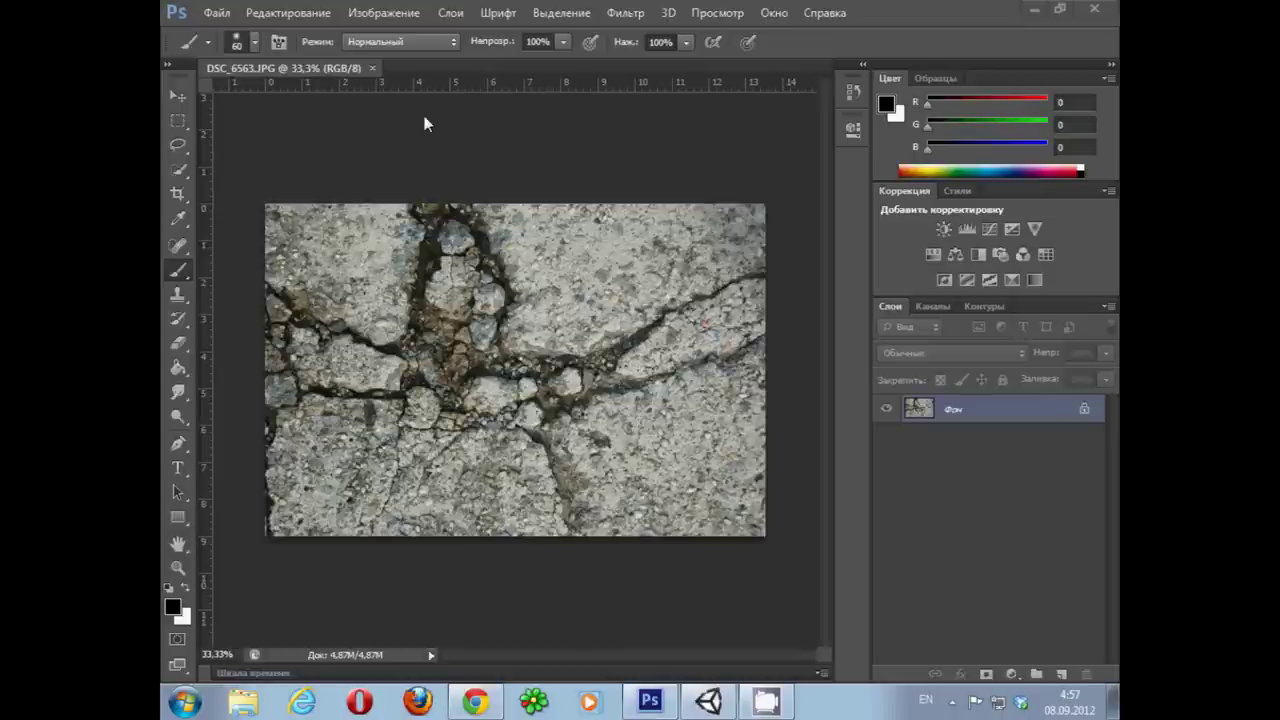
left_click(389, 14)
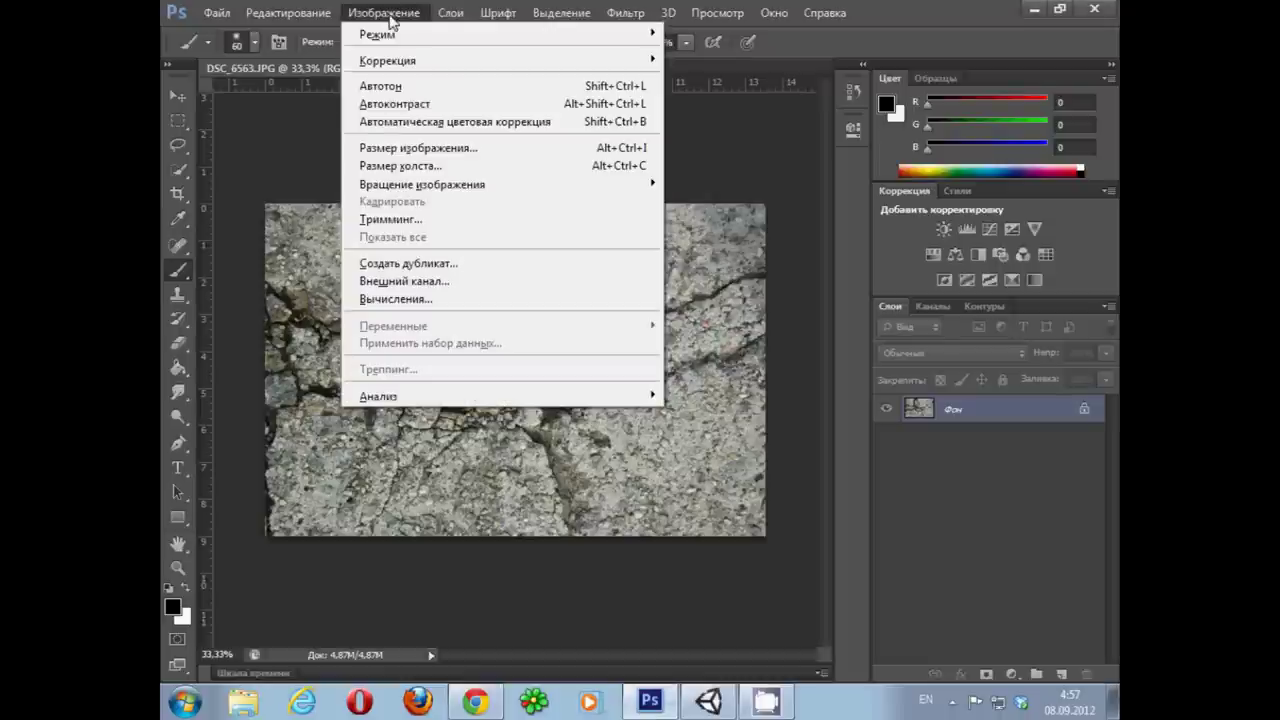
left_click(427, 150)
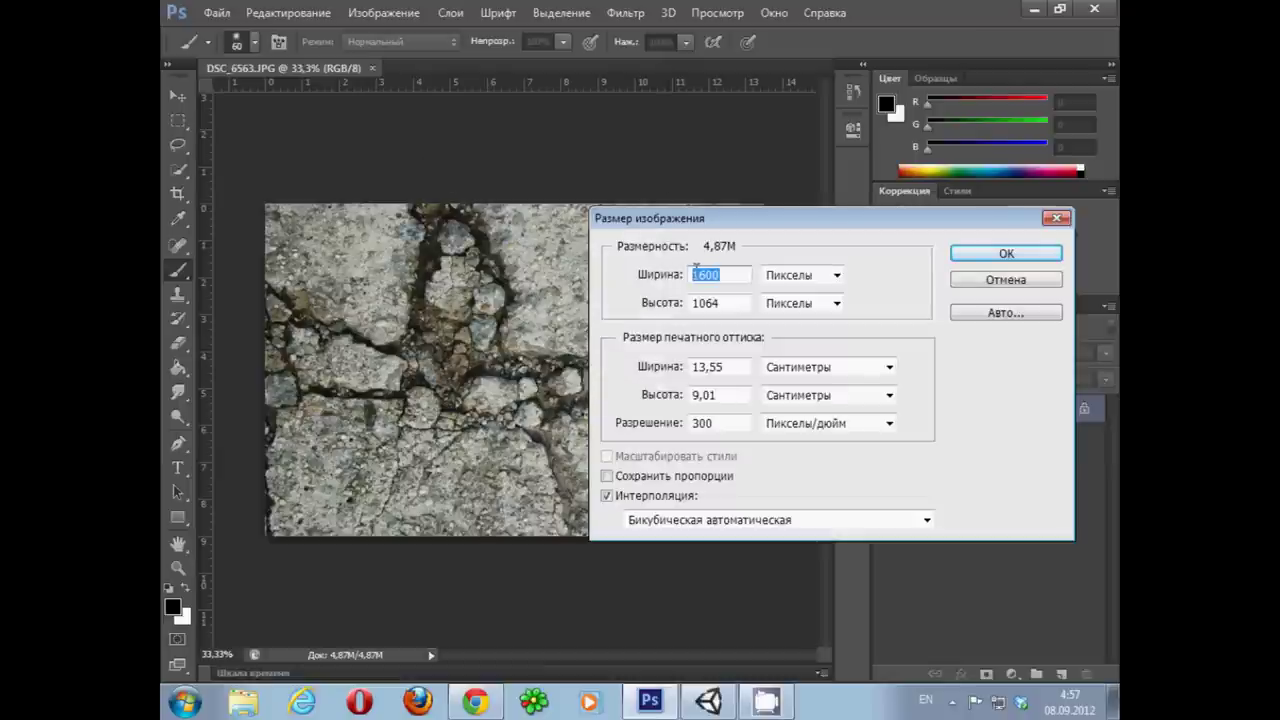
type("2048")
left_click_drag(728, 302, 680, 318)
type("2048")
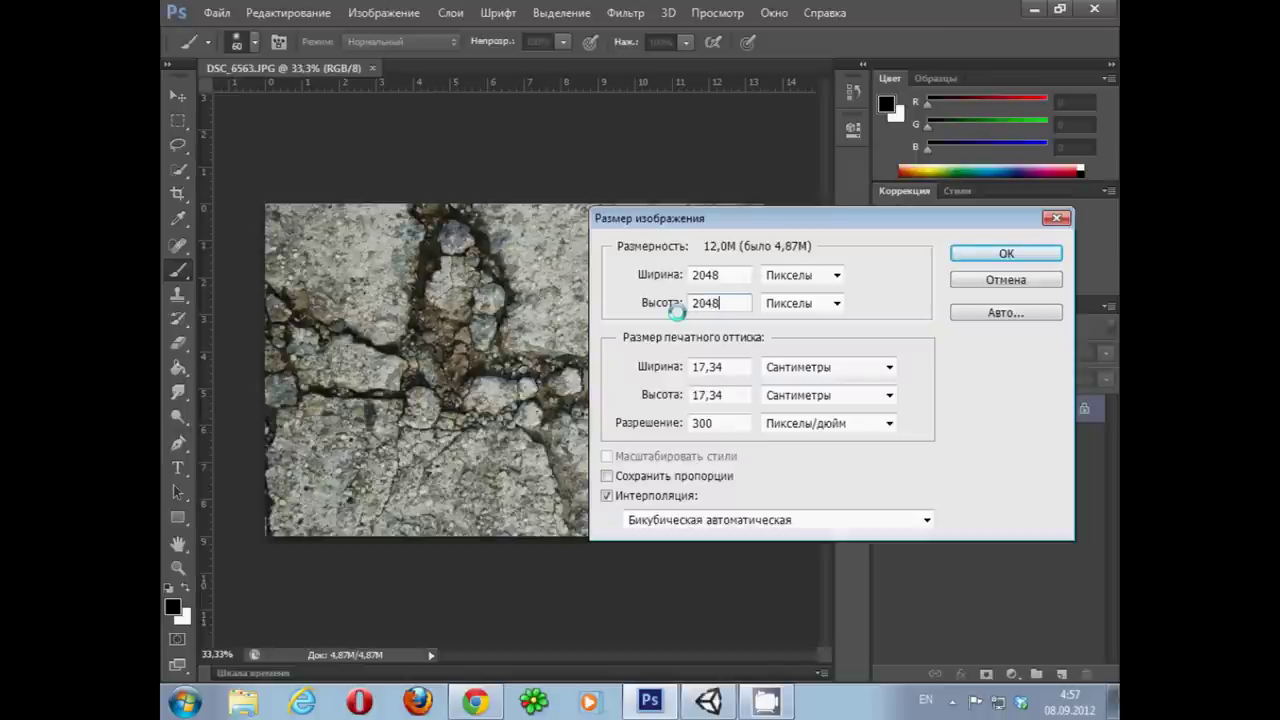
left_click(972, 254)
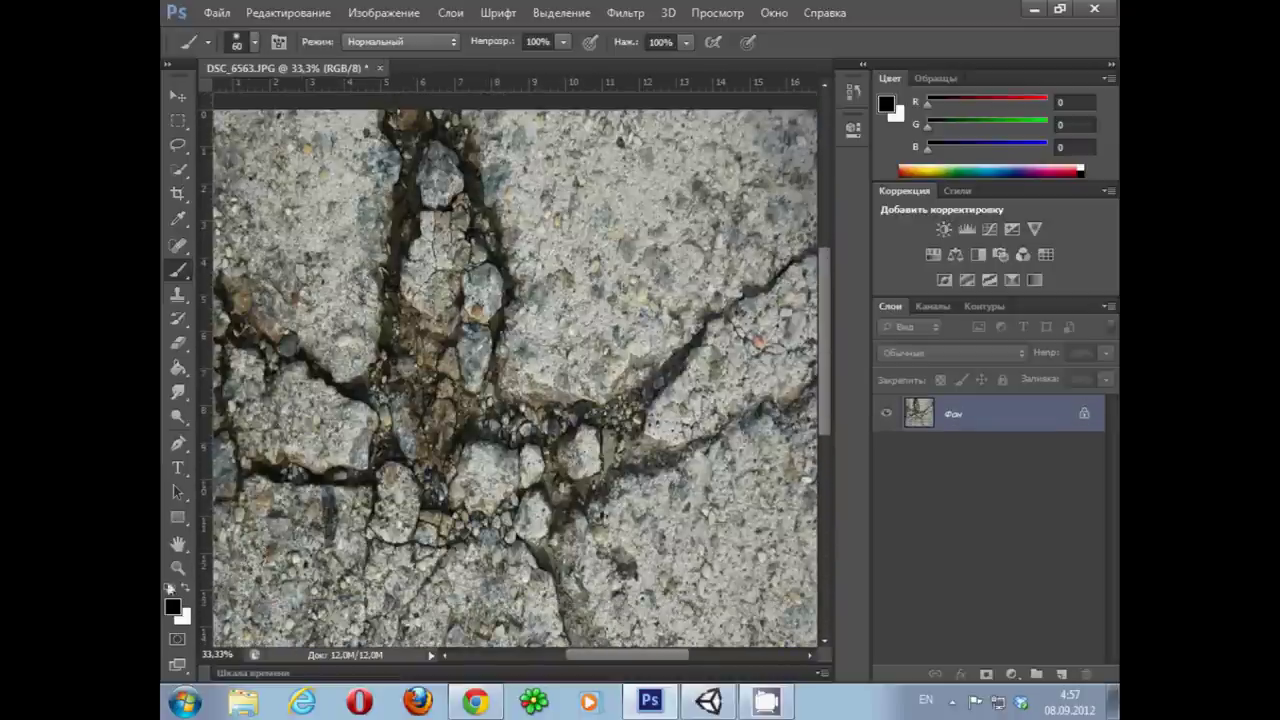
Step: Zoom out with the Zoom tool to see the whole image
left_click(177, 568)
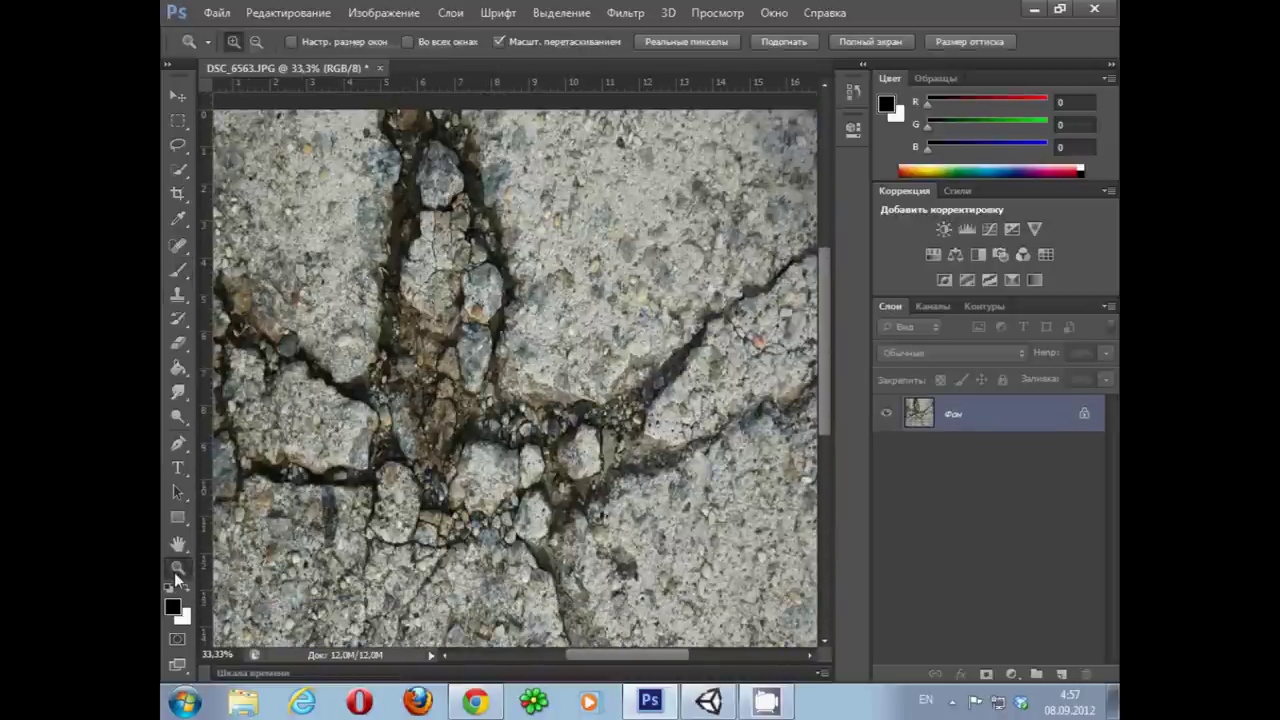
left_click(466, 384, "alt")
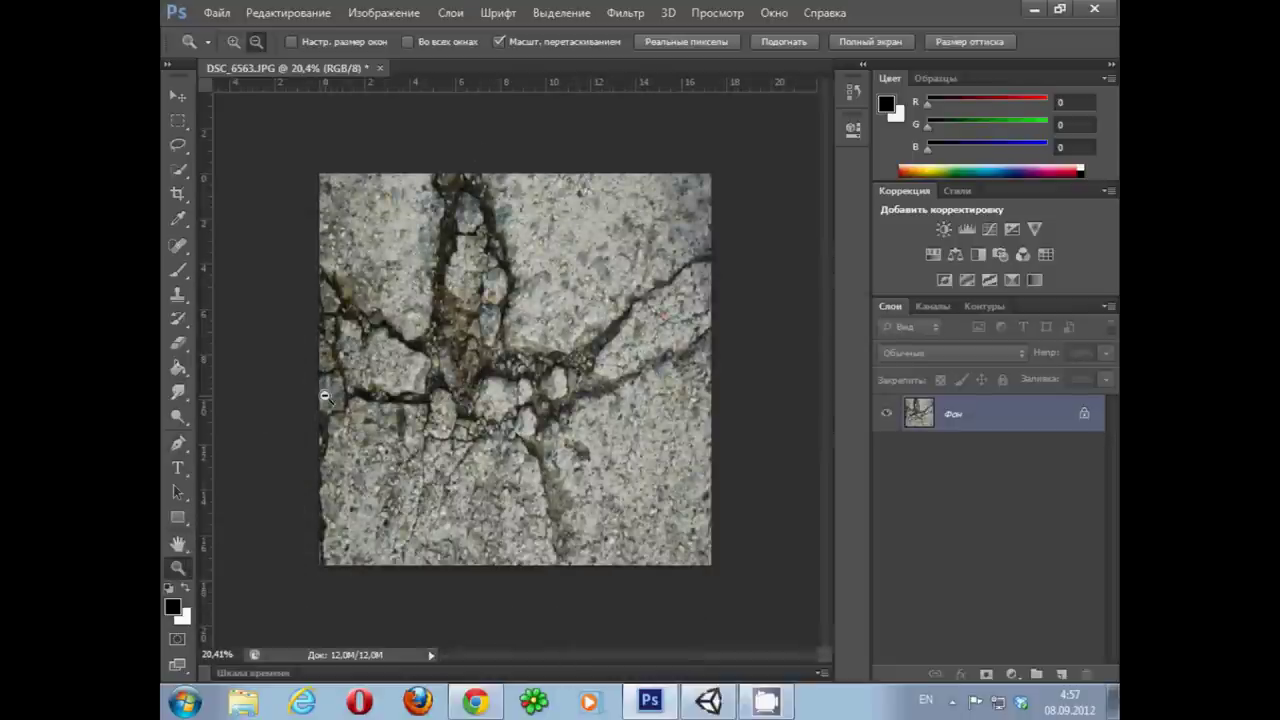
left_click(623, 14)
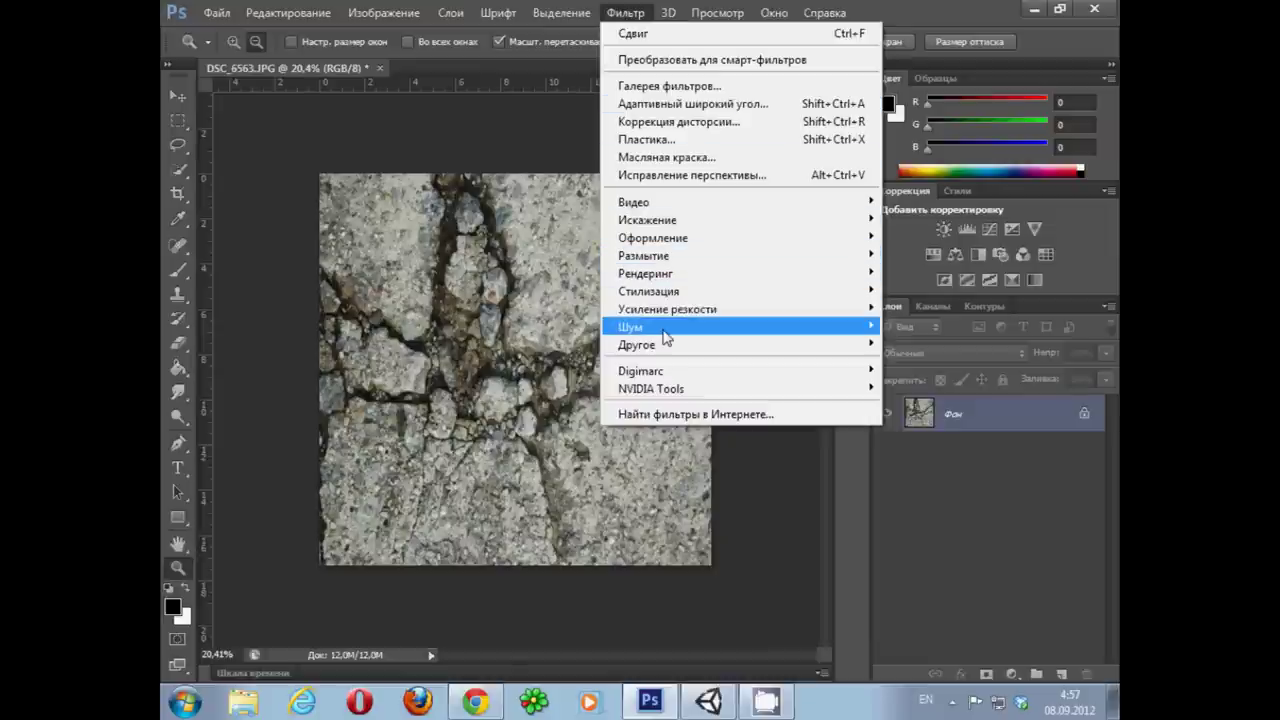
Step: Apply Offset with Horizontal -1027, Vertical +944 and Wrap Around to the texture
mouse_move(663, 330)
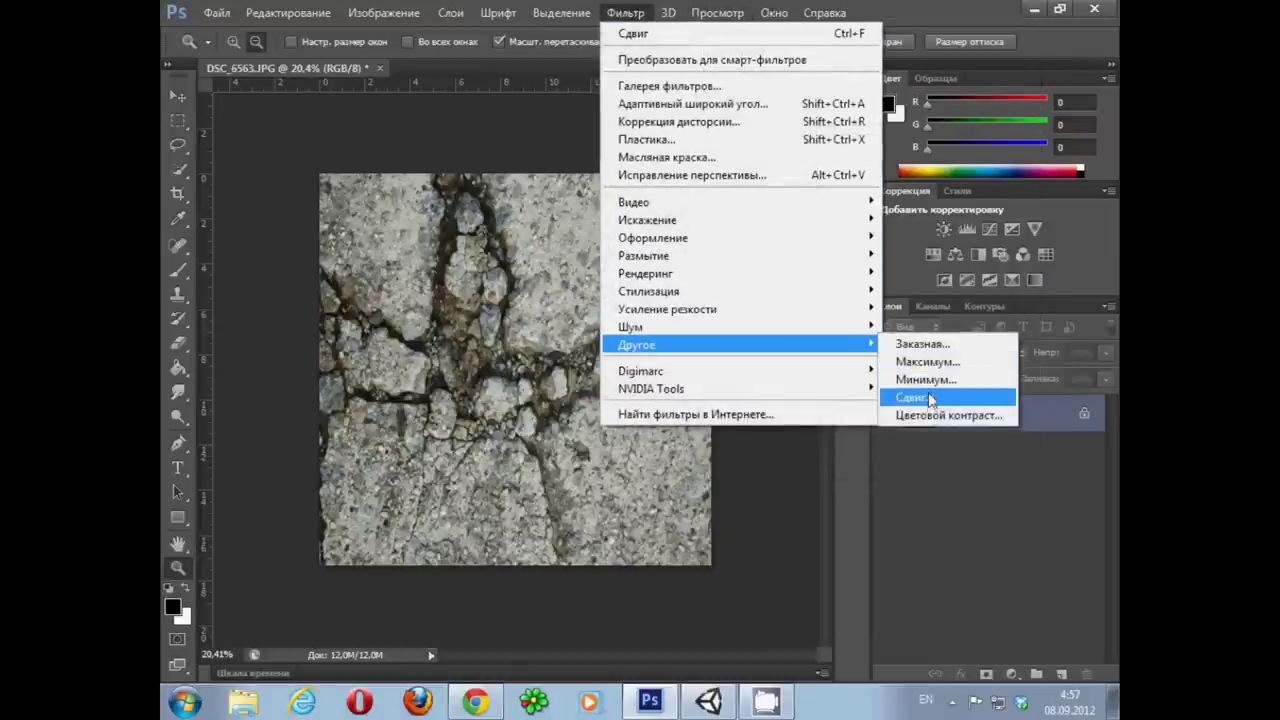
left_click(960, 403)
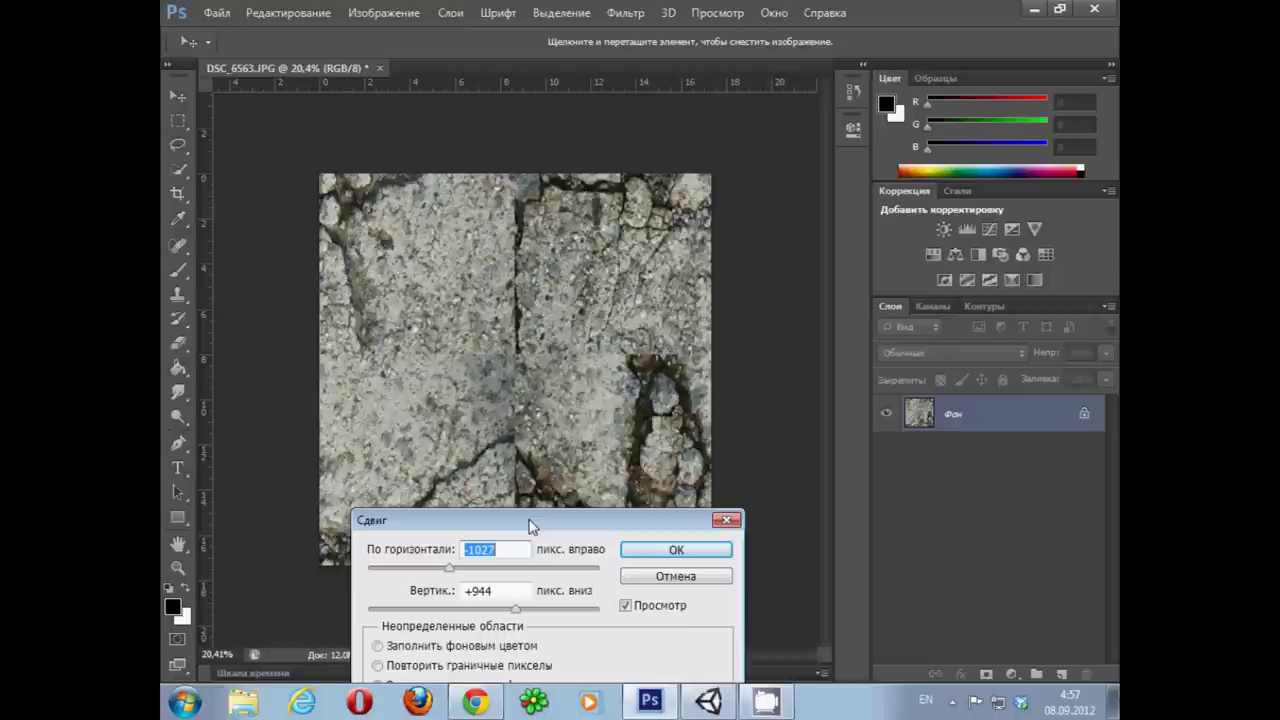
mouse_move(536, 520)
left_mouse_down()
mouse_move(590, 468)
mouse_move(787, 463)
left_mouse_up()
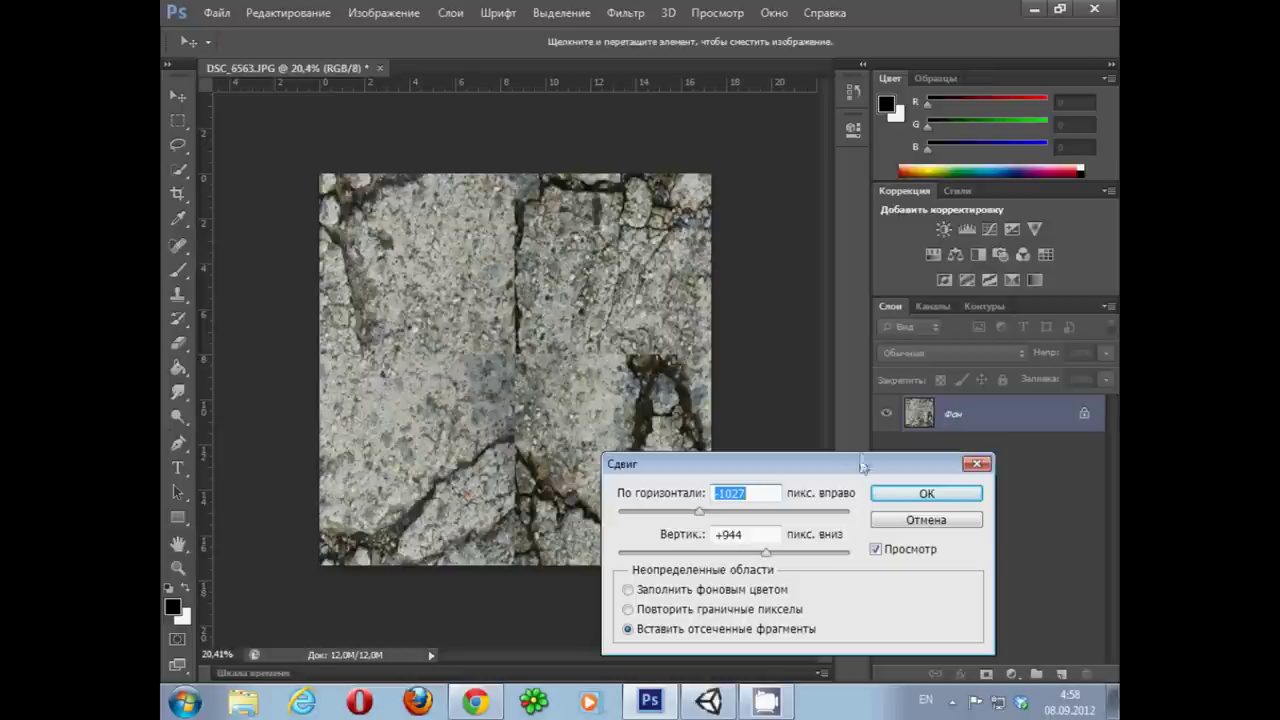
left_click(926, 493)
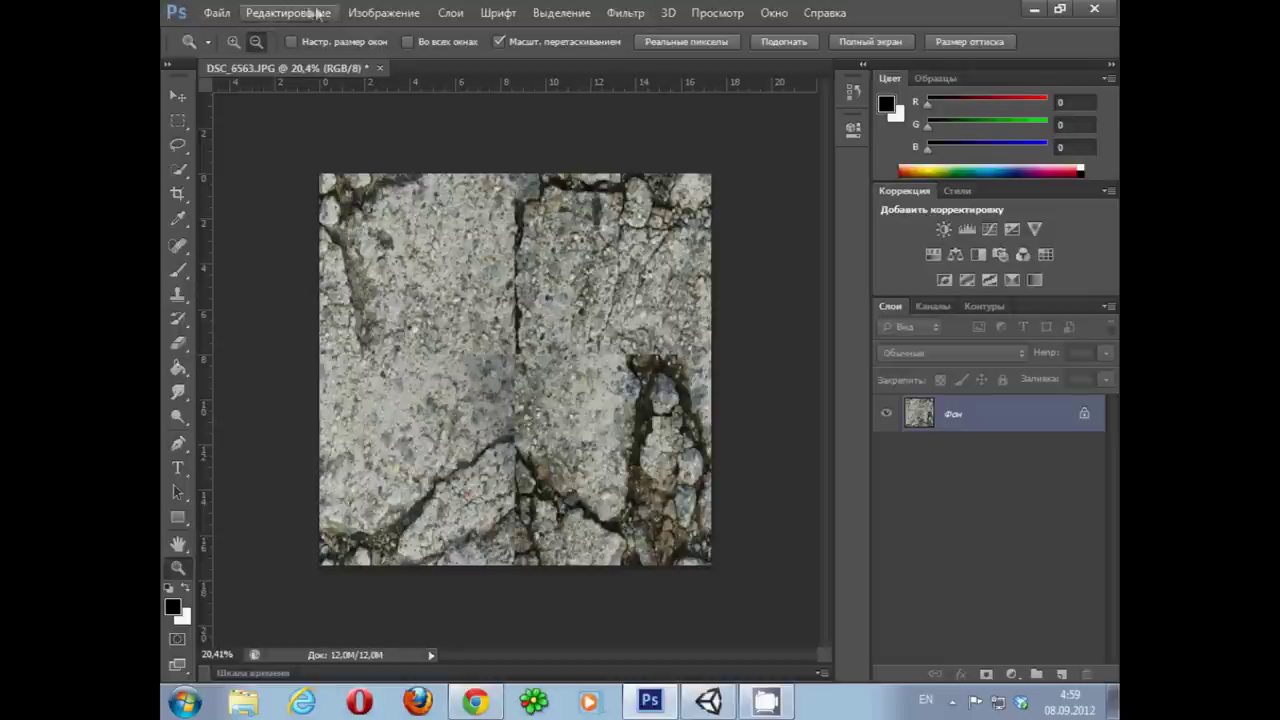
Step: Show the Filter menu's Other submenu containing Offset, then go to the cloning tools
left_click(626, 16)
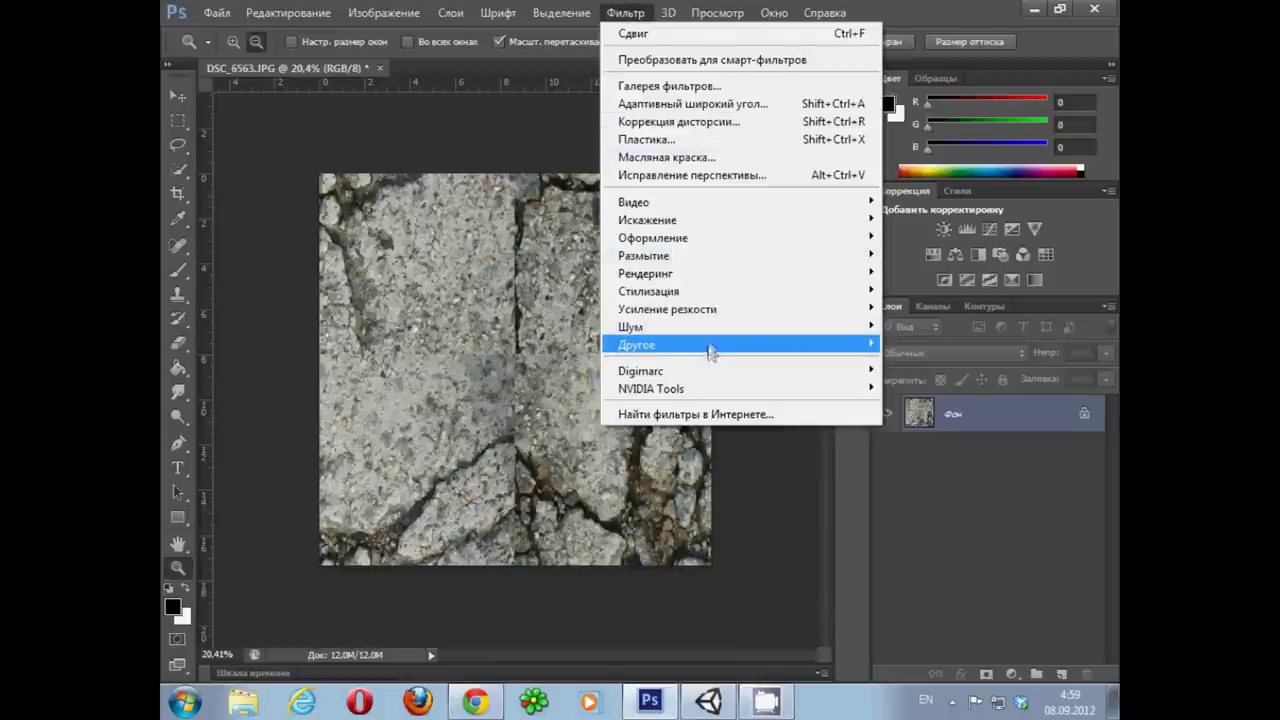
mouse_move(658, 348)
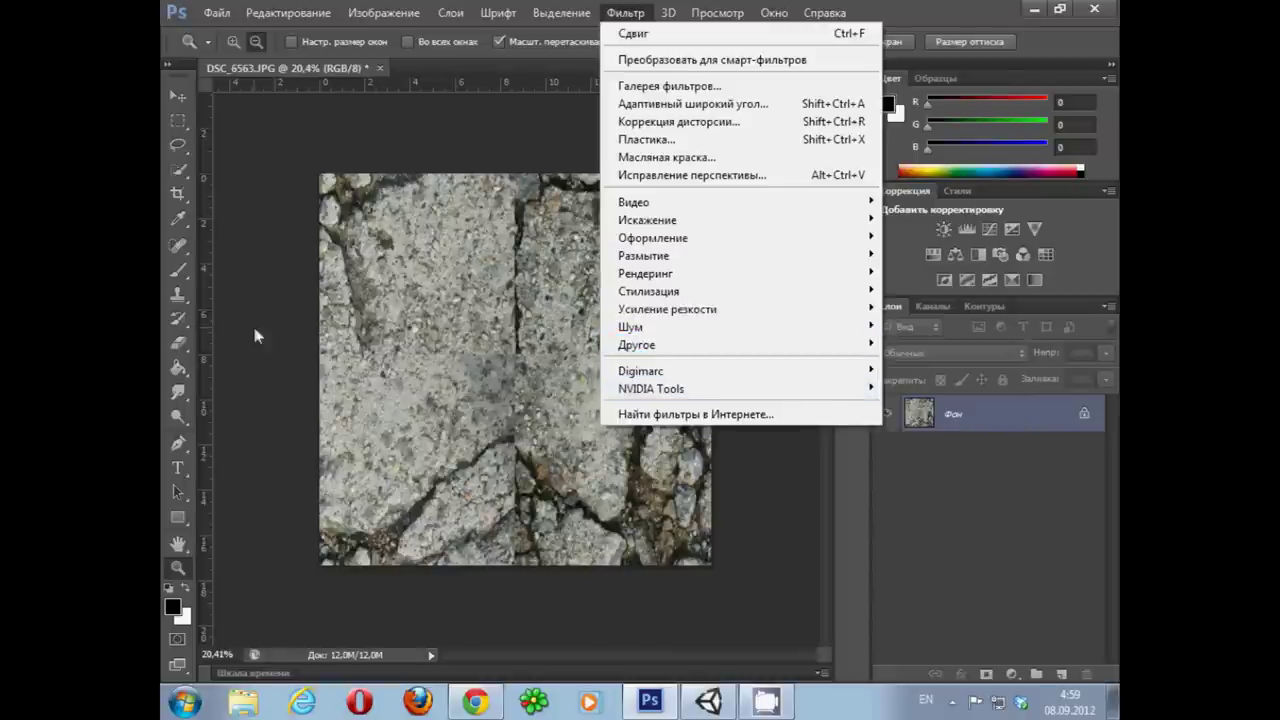
left_click(177, 298)
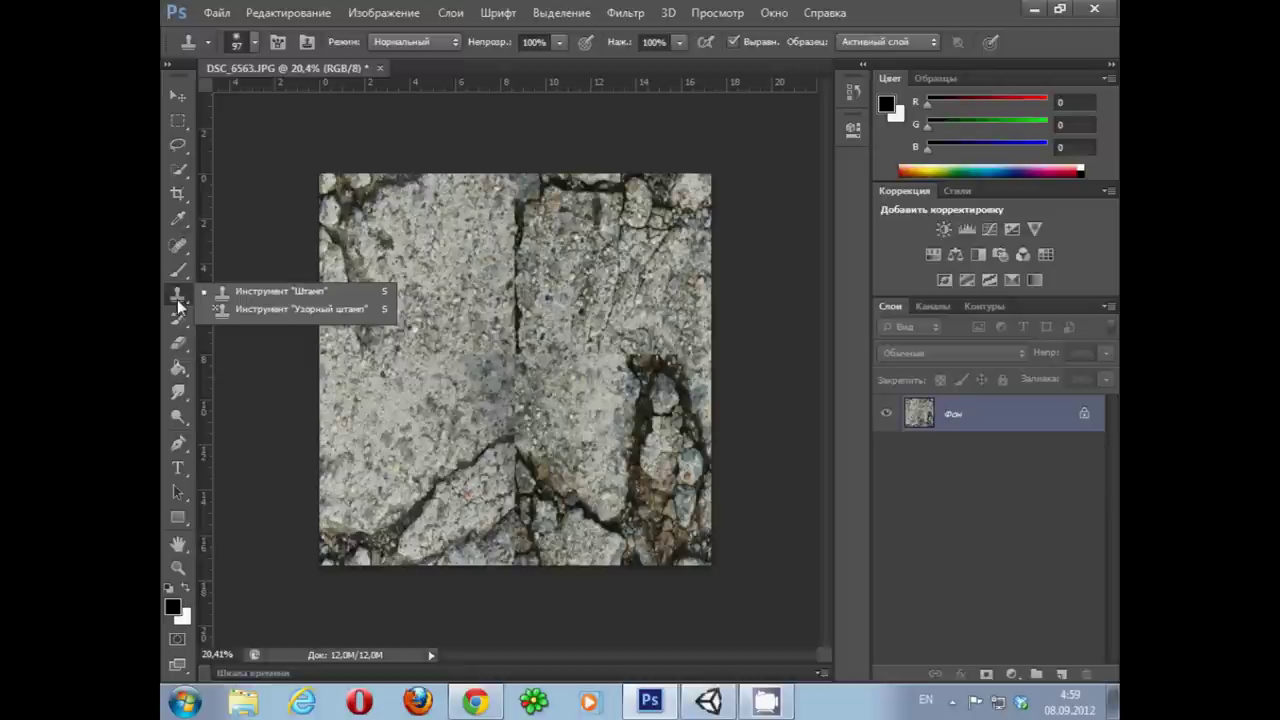
Step: Sample clean stone with the Clone Stamp and paint over the crack at the seam's top
left_click(287, 290)
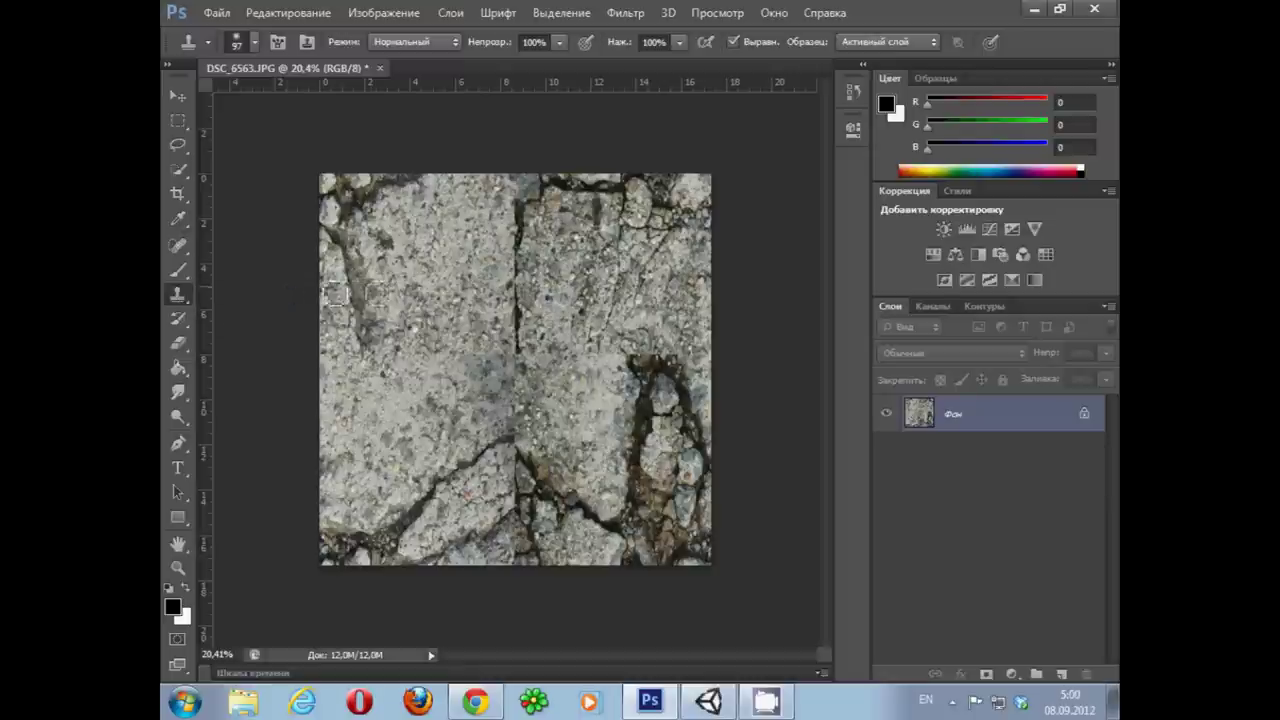
left_click(444, 293, "alt")
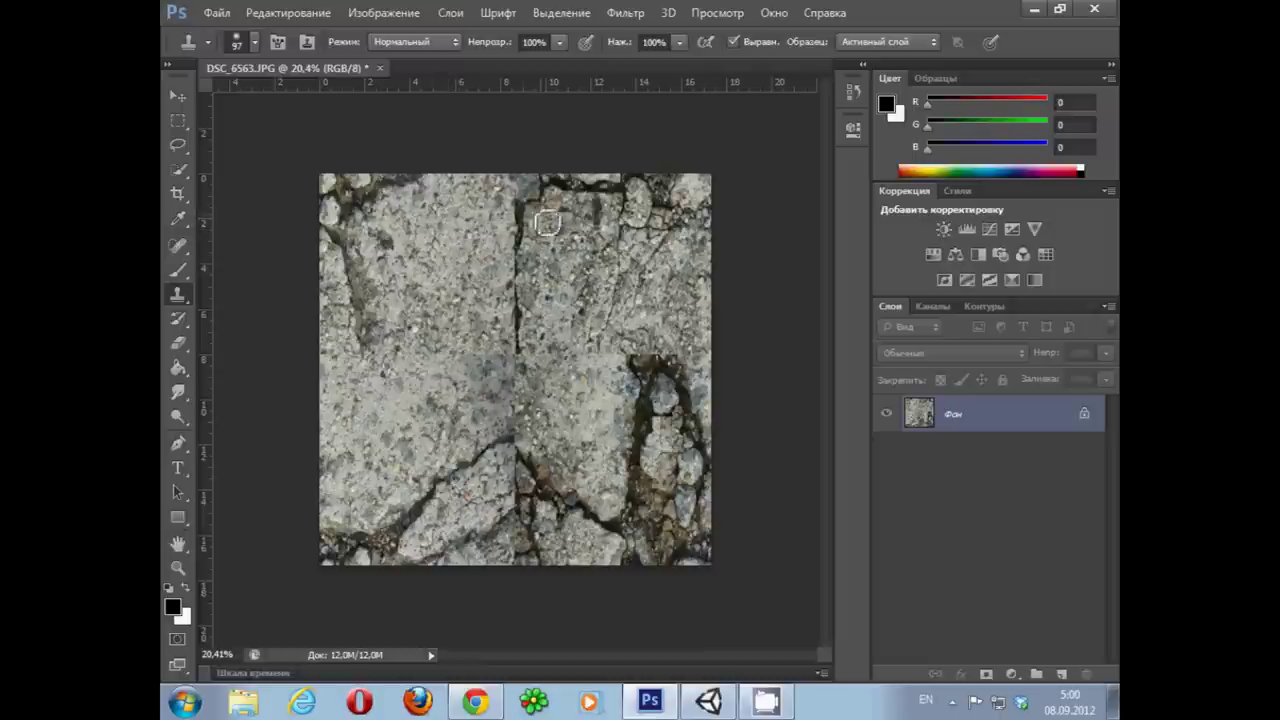
left_click_drag(546, 196, 525, 214)
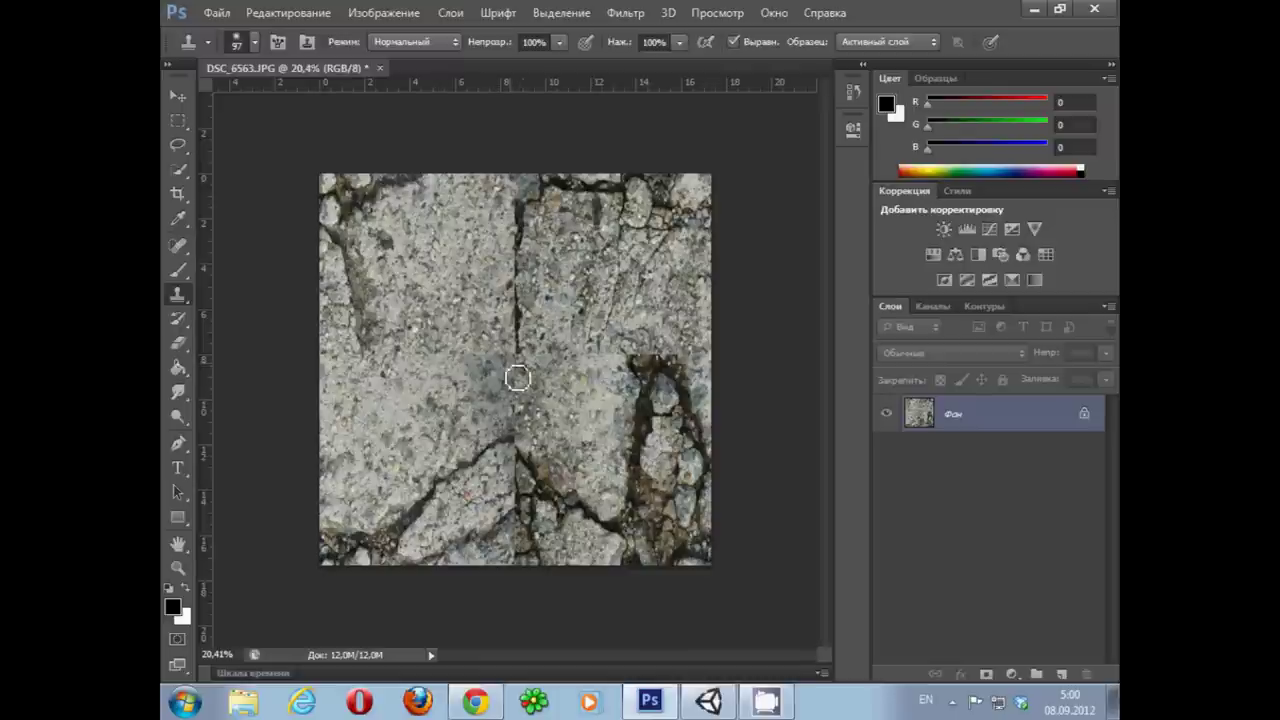
left_click(538, 258)
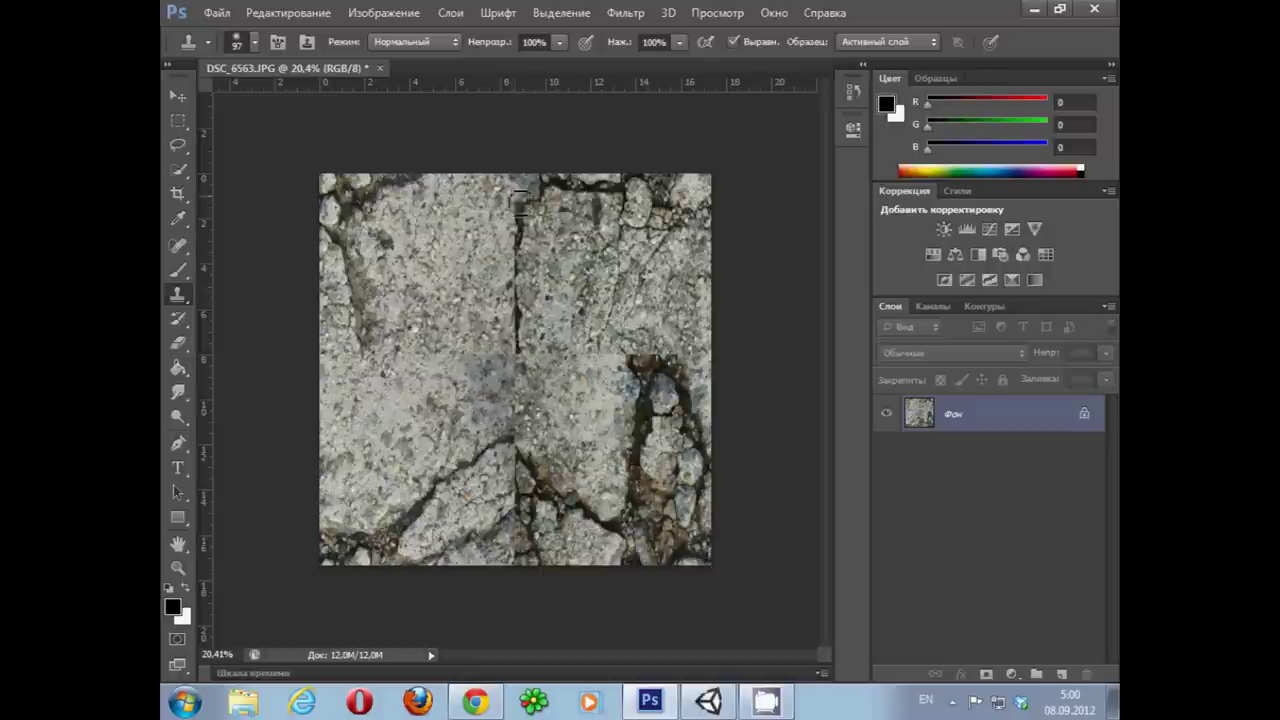
Step: Clone stone down the vertical seam, over the nearby cracks and across the left side
mouse_move(523, 193)
left_mouse_down()
mouse_move(521, 357)
mouse_move(521, 255)
mouse_move(543, 257)
mouse_move(541, 184)
mouse_move(535, 328)
left_mouse_up()
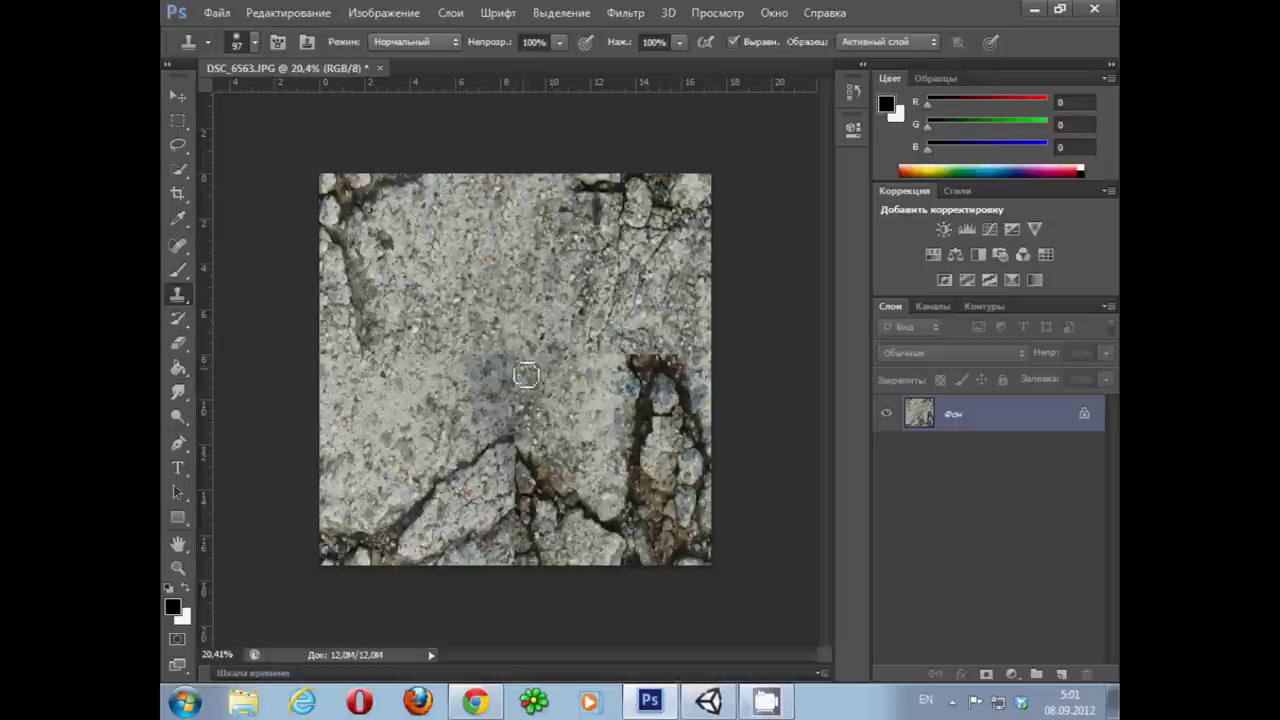
mouse_move(523, 375)
left_mouse_down()
mouse_move(514, 528)
mouse_move(542, 362)
left_mouse_up()
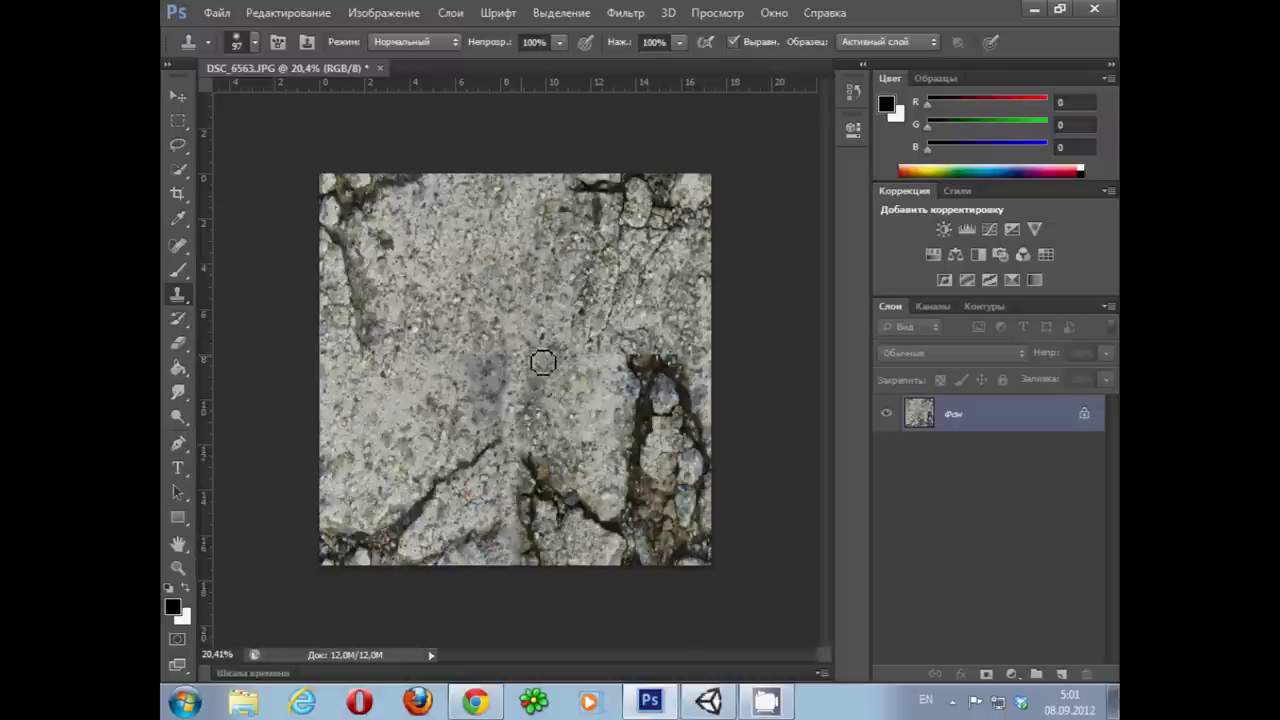
left_click_drag(590, 360, 615, 360)
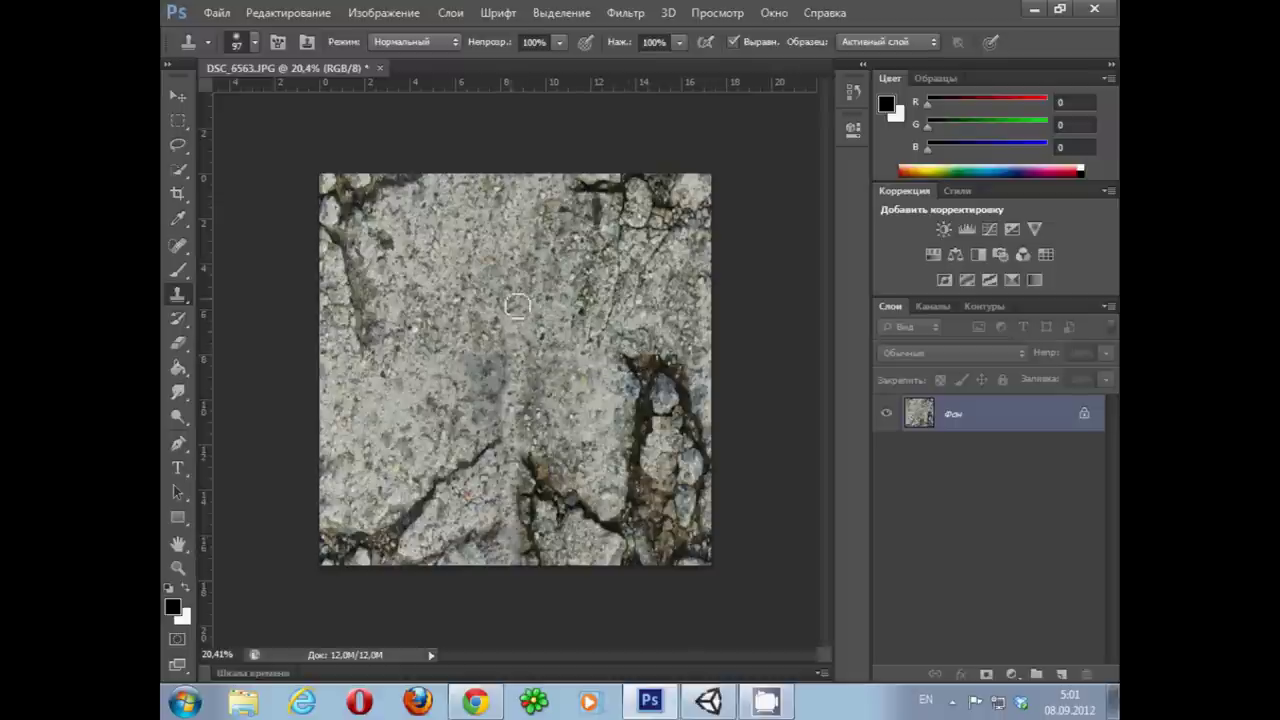
left_click(496, 342)
left_click_drag(344, 360, 519, 372)
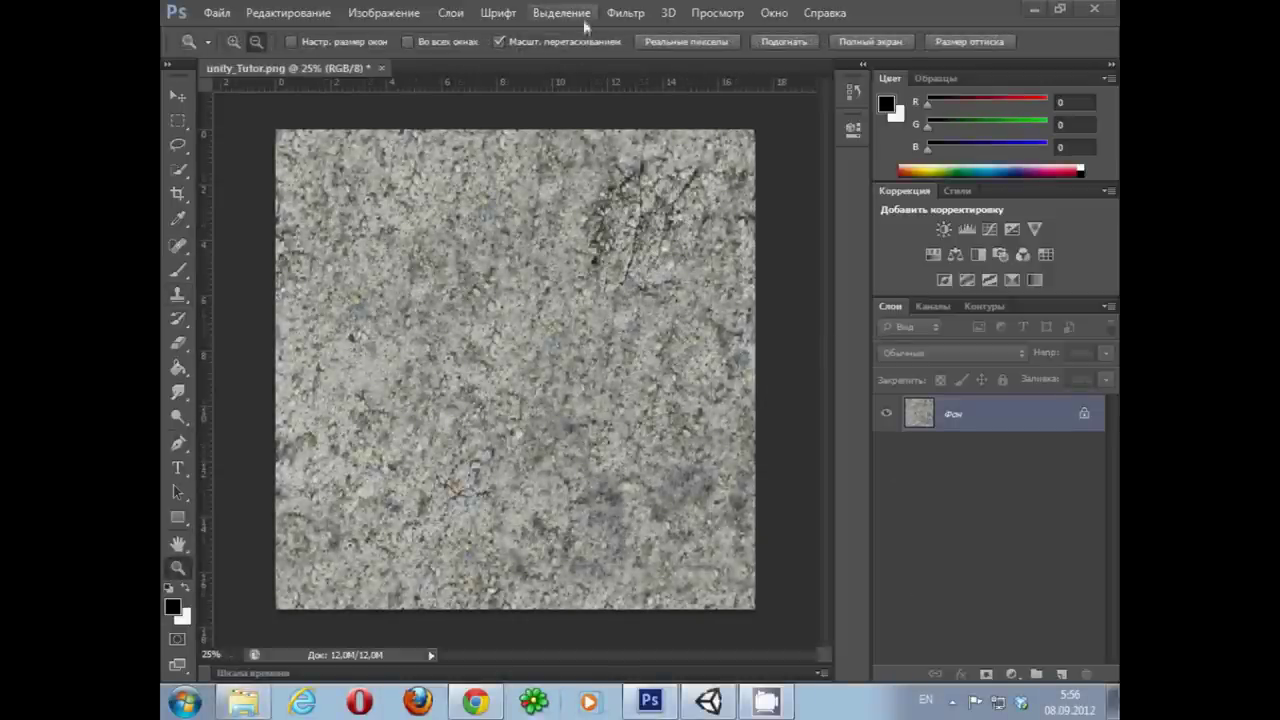
left_click(626, 13)
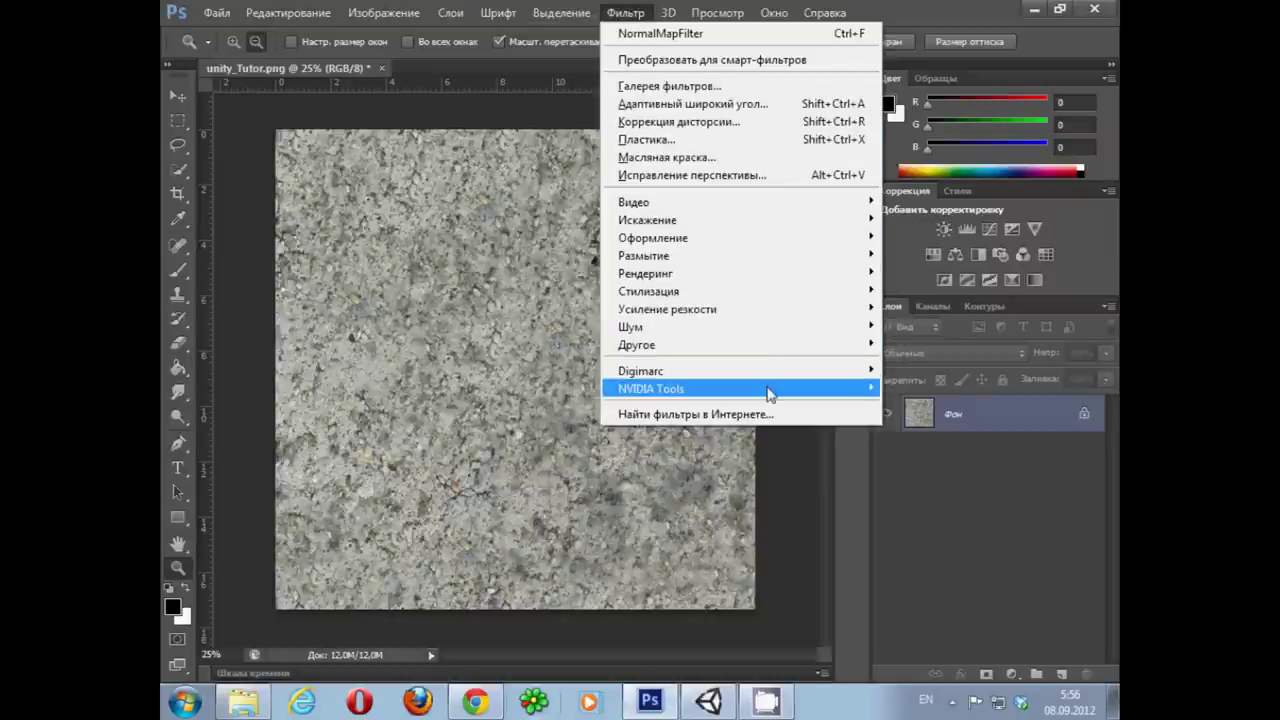
mouse_move(770, 393)
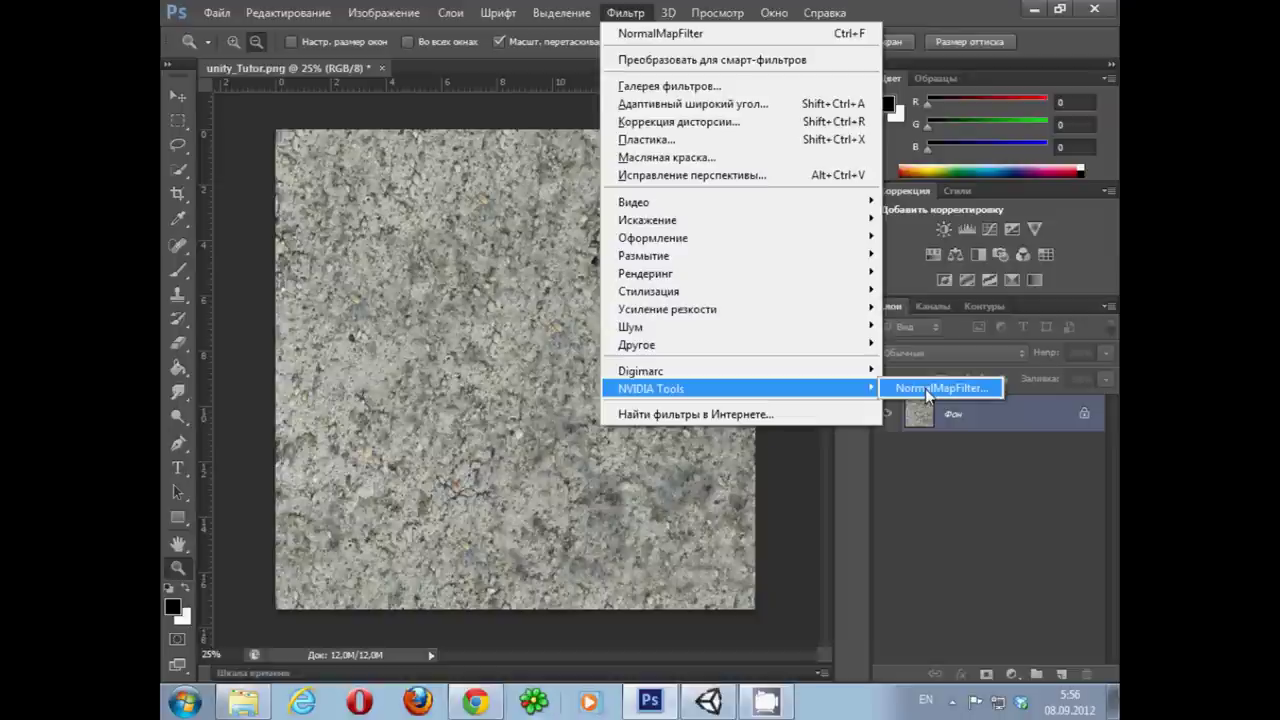
left_click(925, 388)
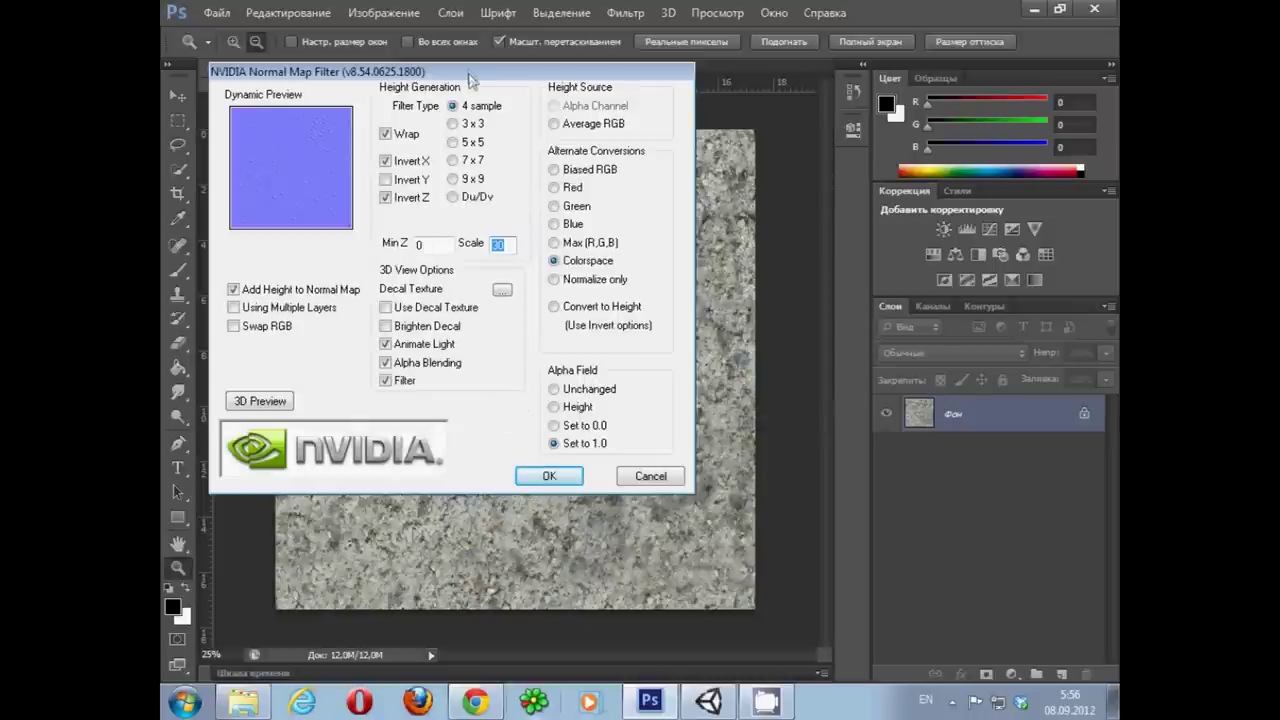
key("Return")
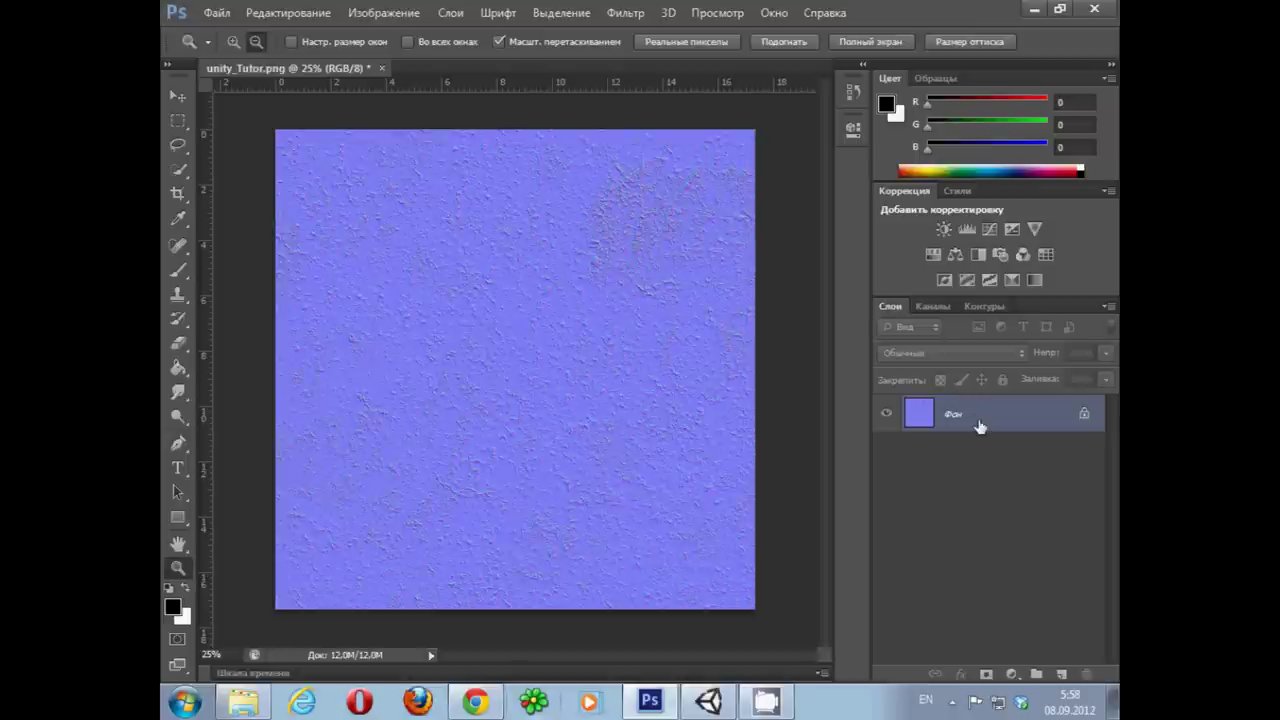
right_click(980, 427)
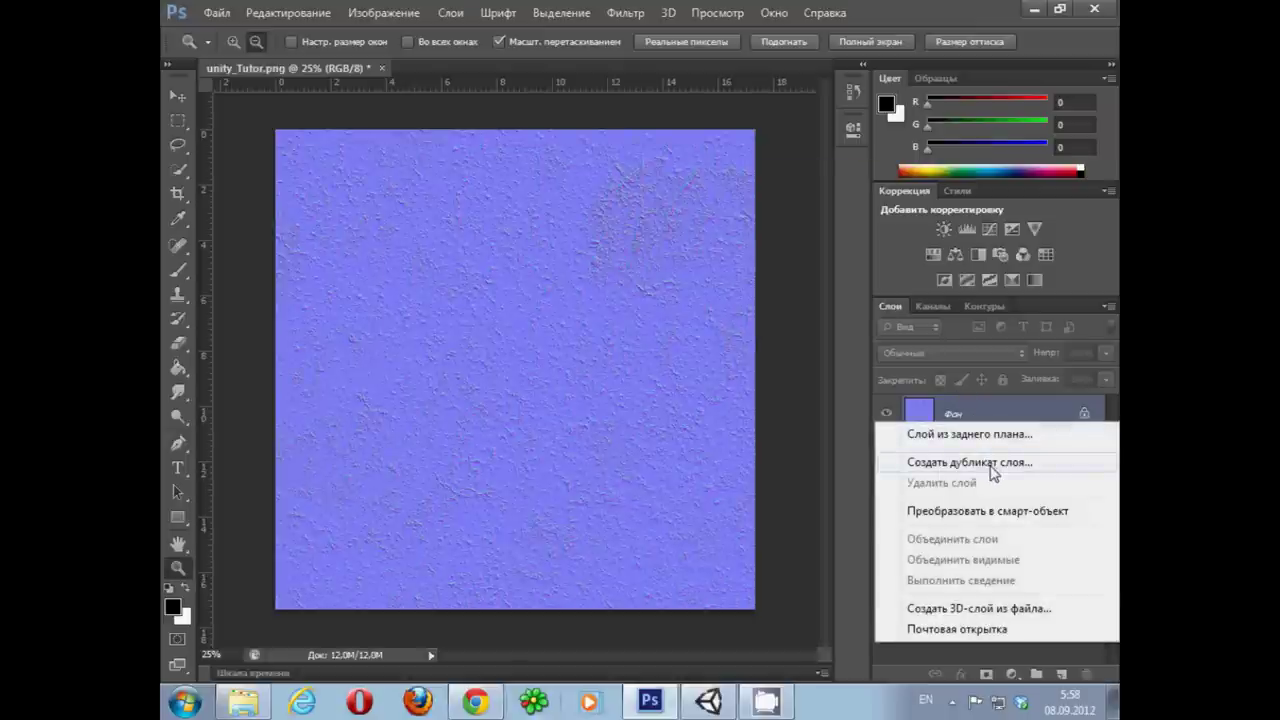
Step: Duplicate the Фон layer and then its copy to stack duplicate layers above it
left_click(991, 464)
left_click(818, 210)
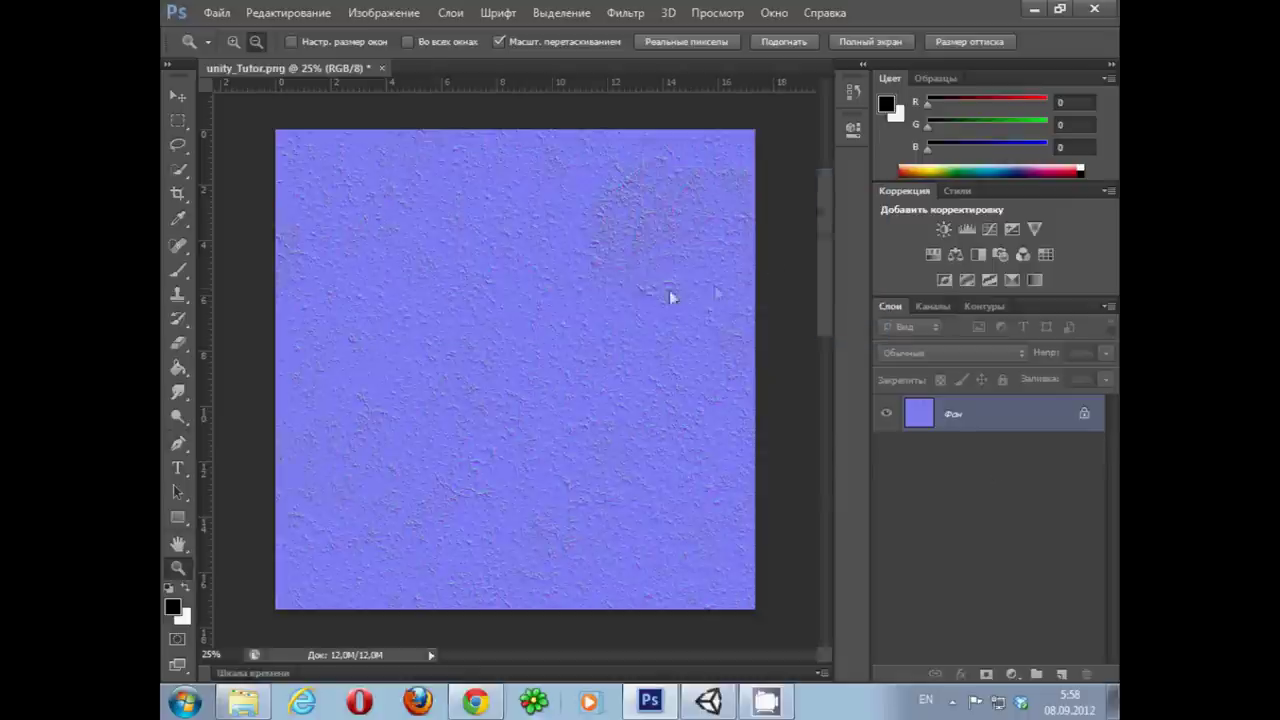
right_click(995, 422)
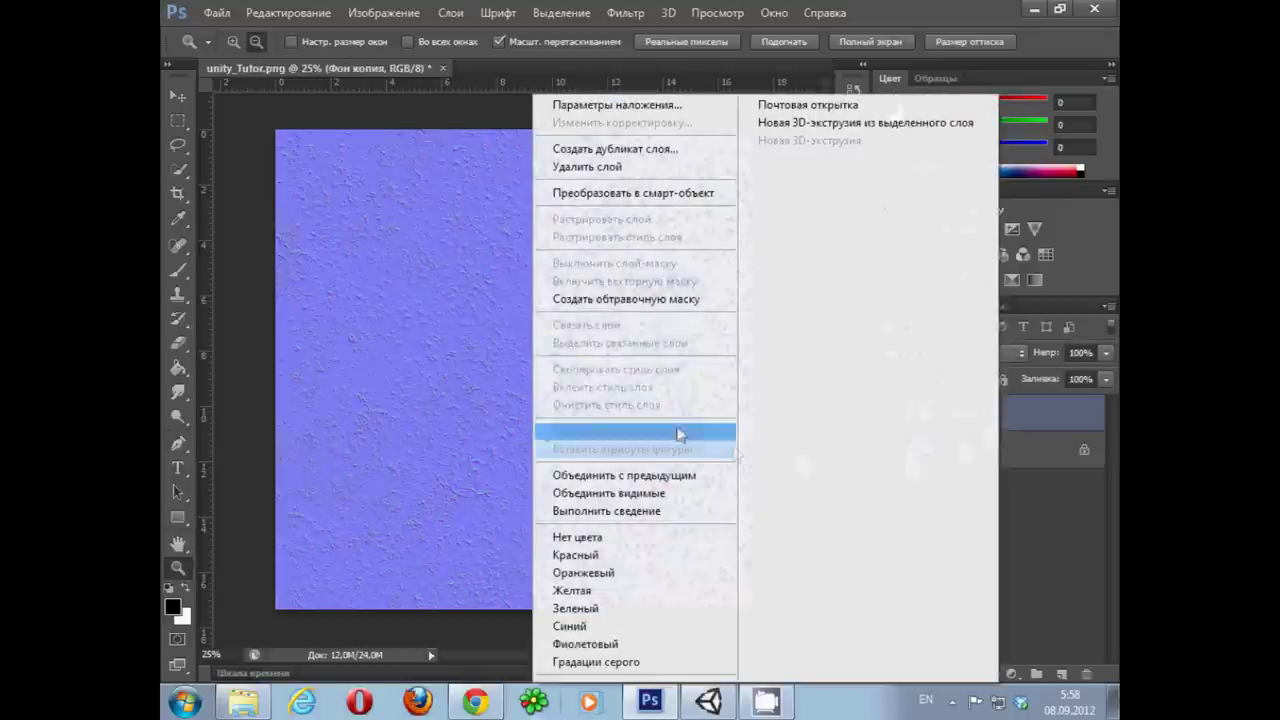
left_click(615, 149)
left_click(818, 212)
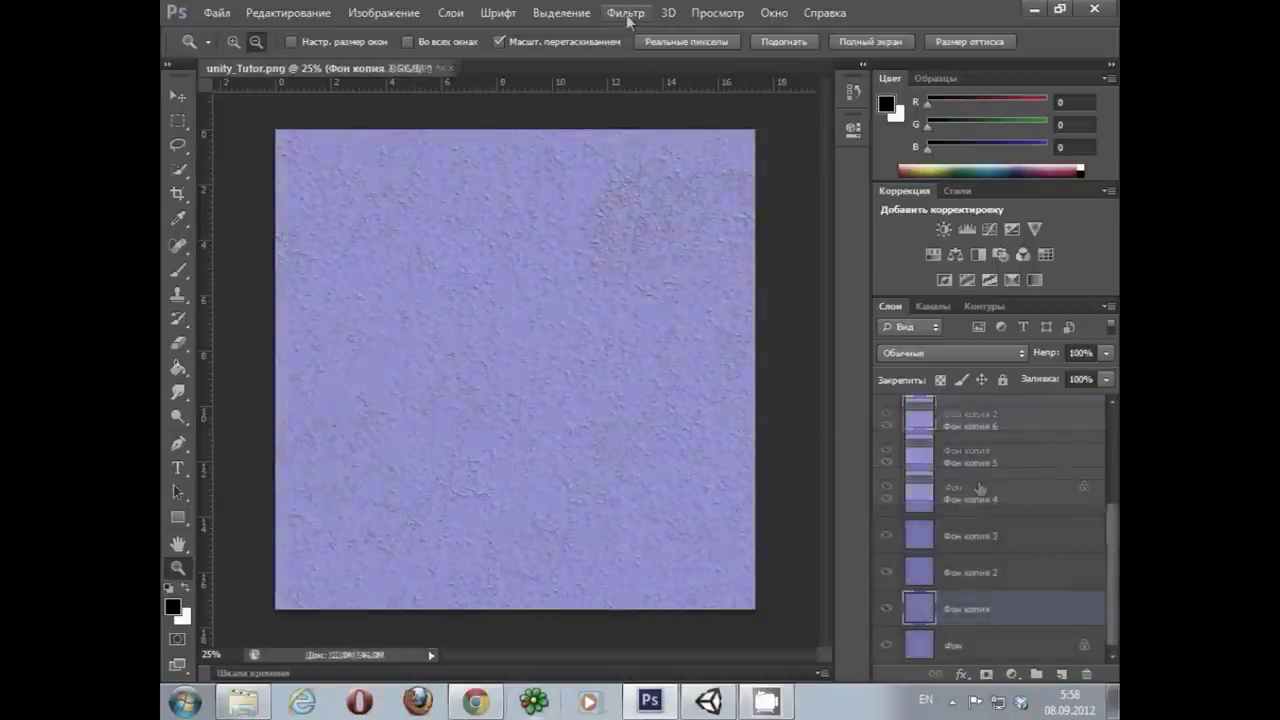
left_click(626, 13)
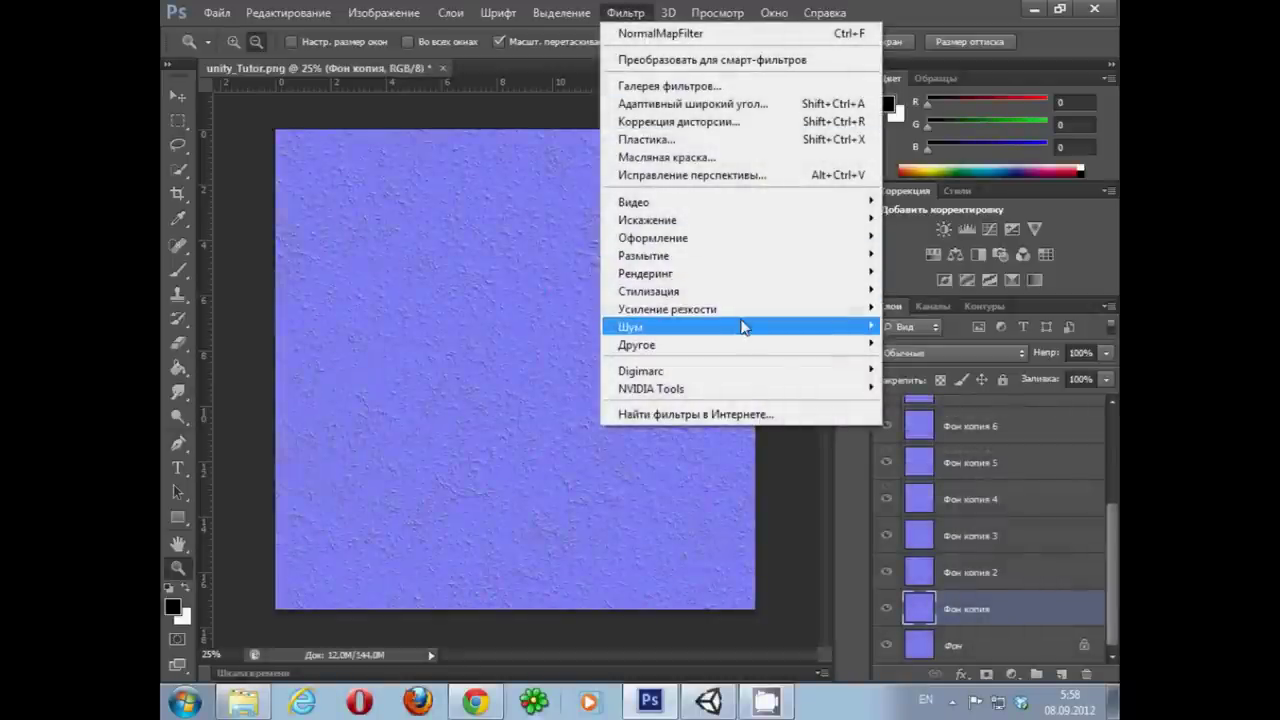
Step: Apply Add Noise at 2%, Gaussian, non-monochrome to the first copy layer
mouse_move(742, 327)
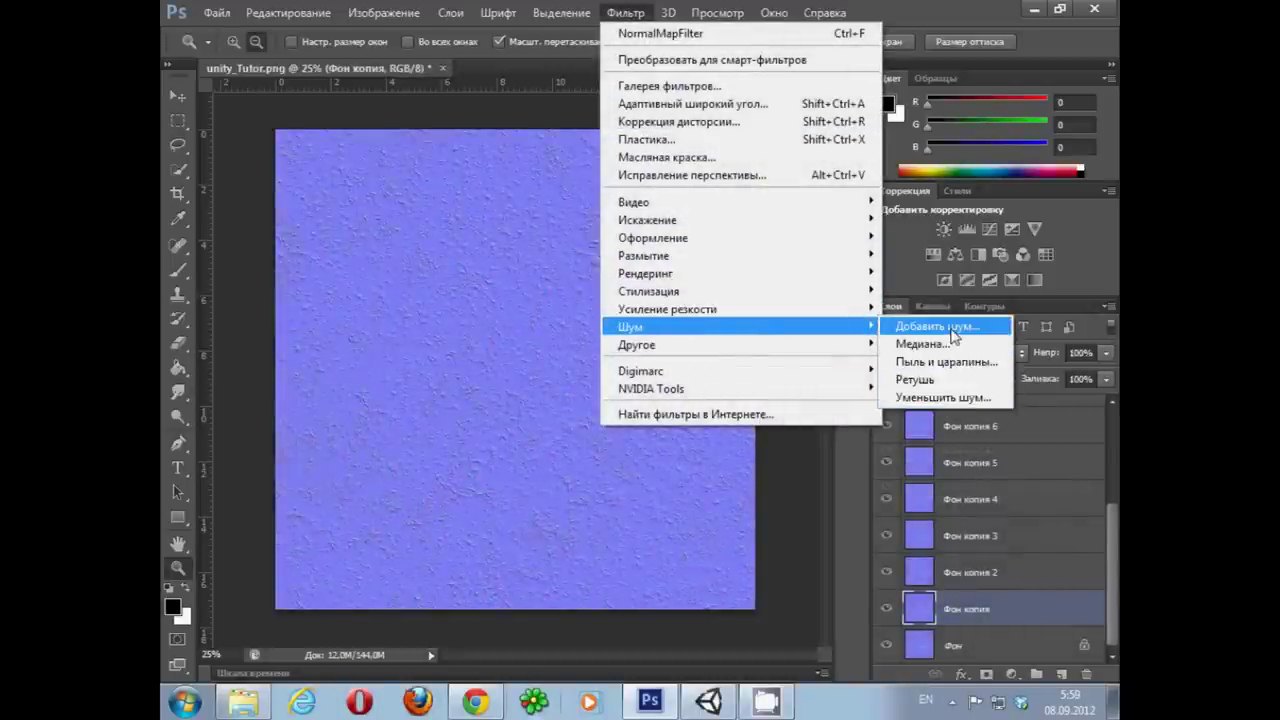
left_click(950, 330)
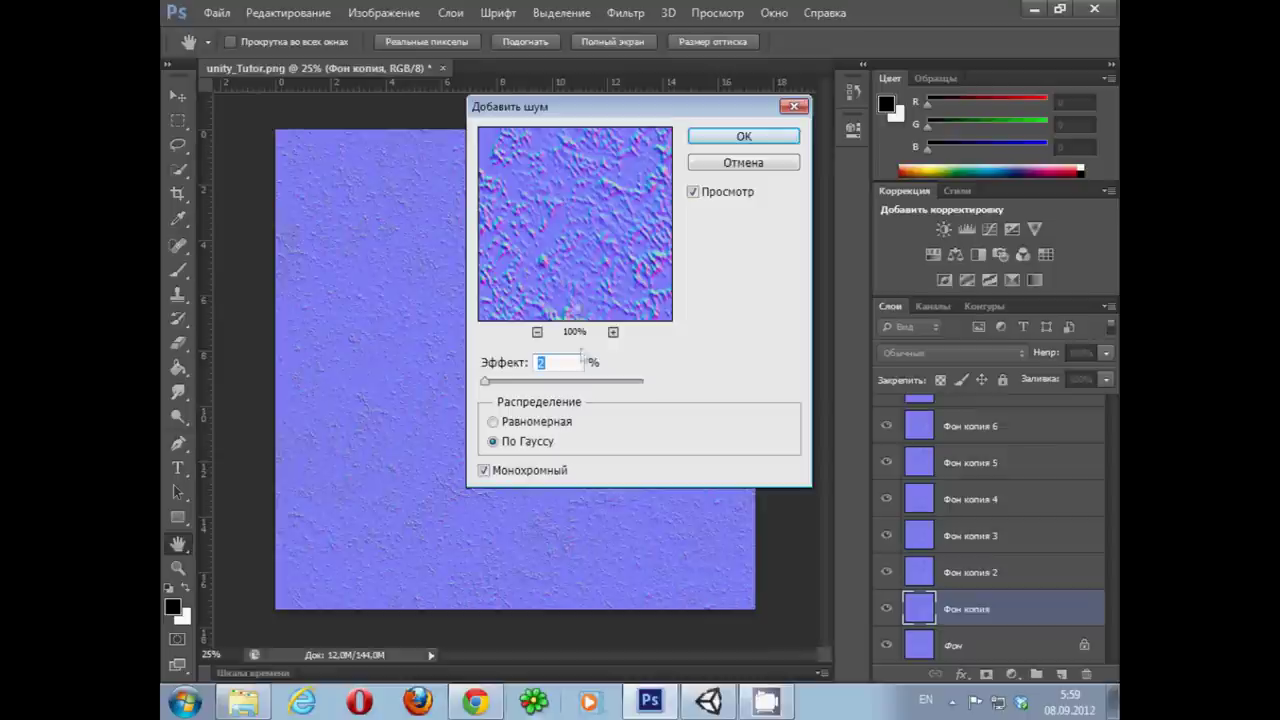
left_click(506, 427)
left_click(484, 470)
left_click(492, 421)
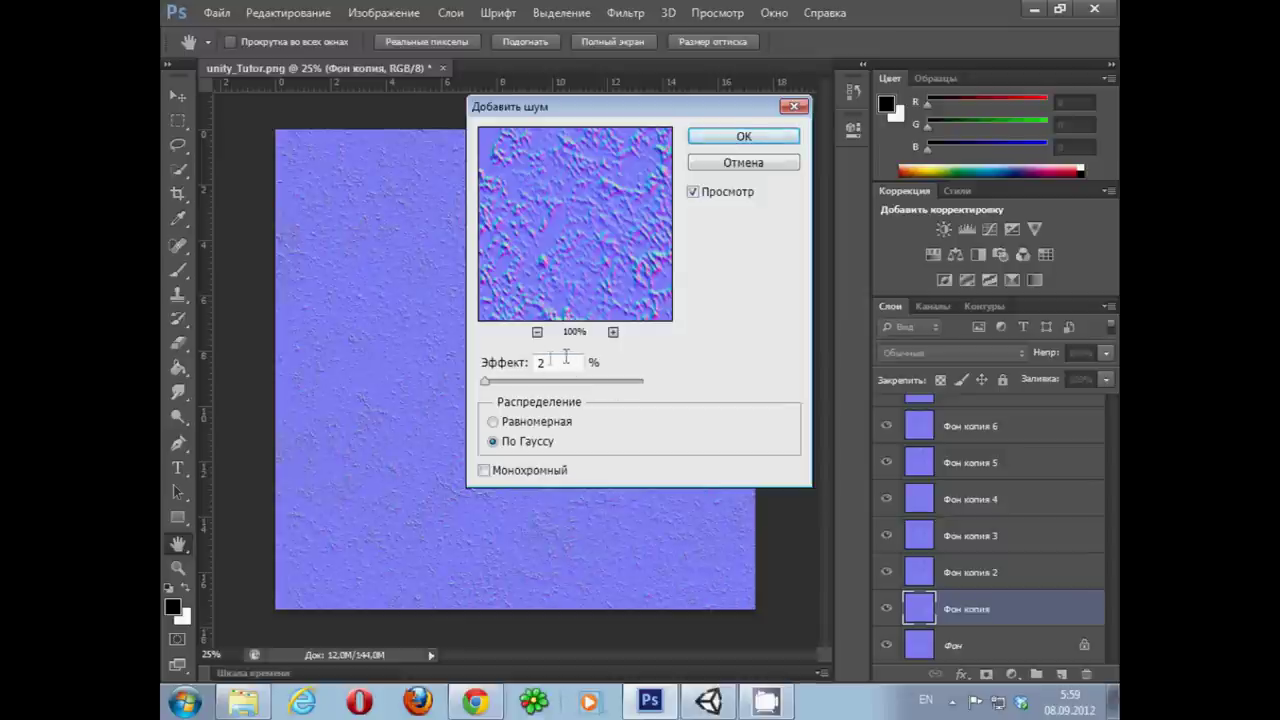
left_click(739, 140)
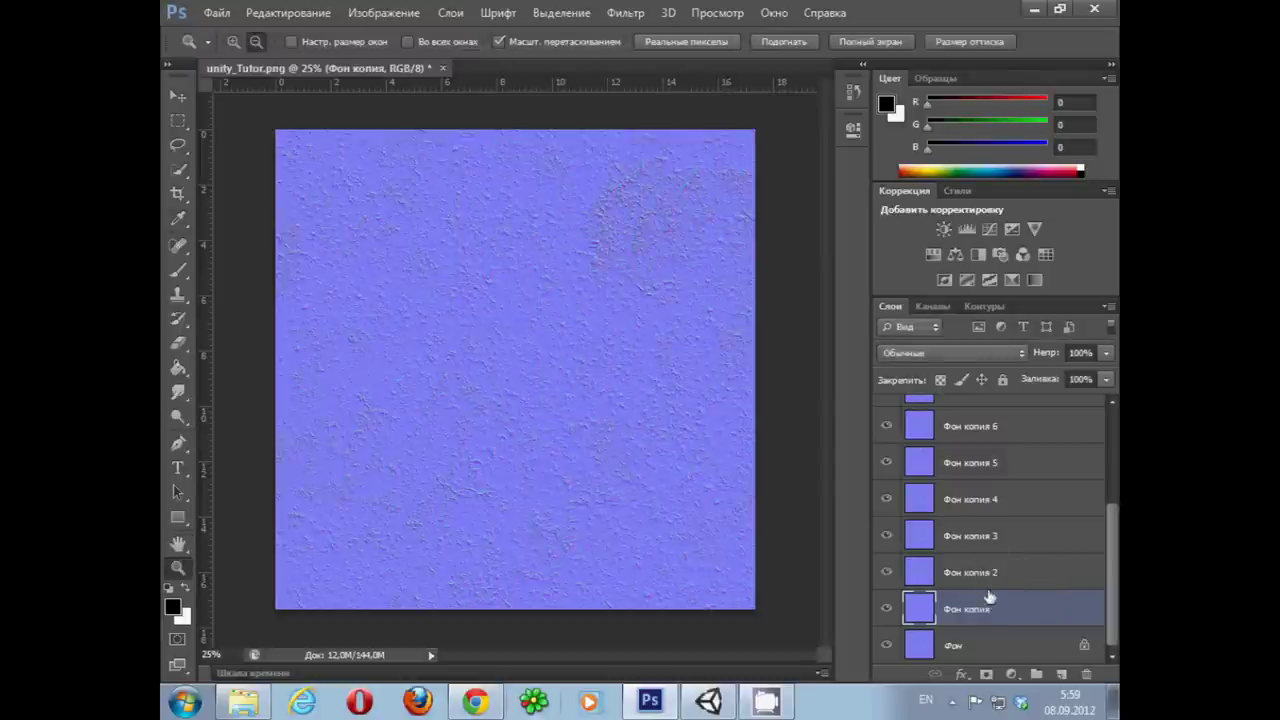
Step: Step through the copy layers from Фон копия 2 up to the top layer, Фон копия 11
scroll(1000, 510, "down", 1)
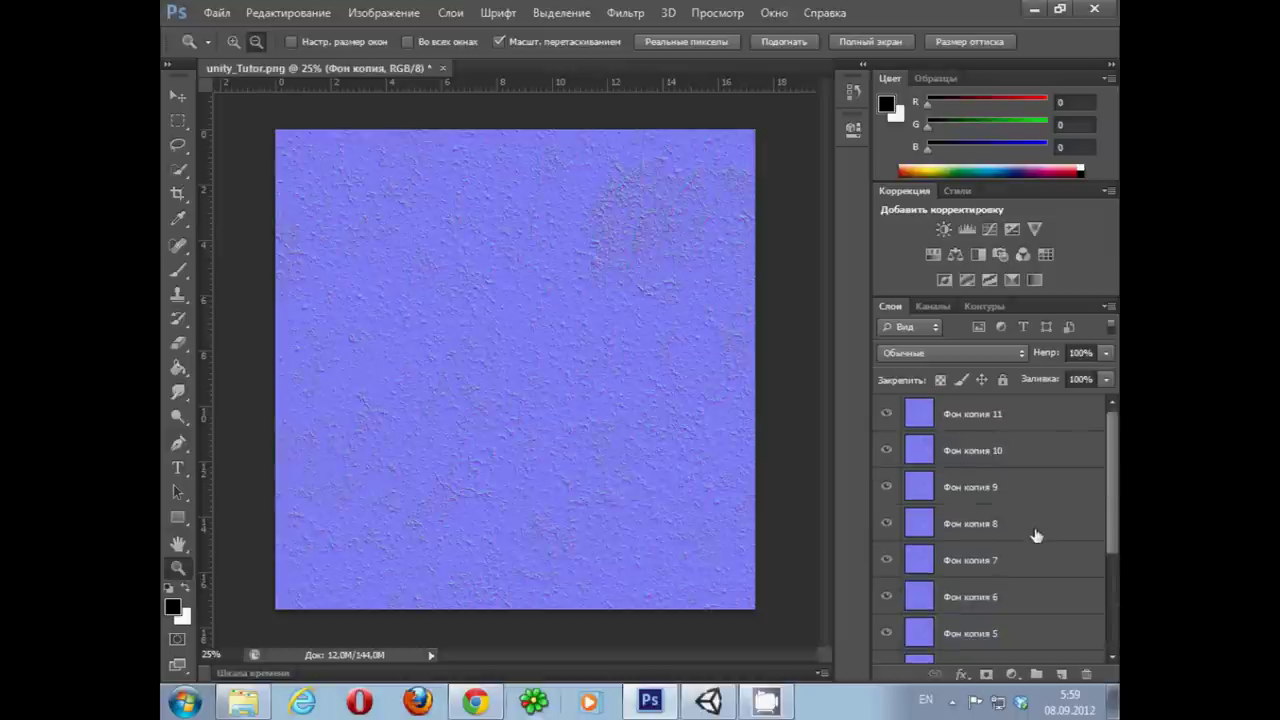
scroll(997, 440, "up", 1)
left_click(980, 571)
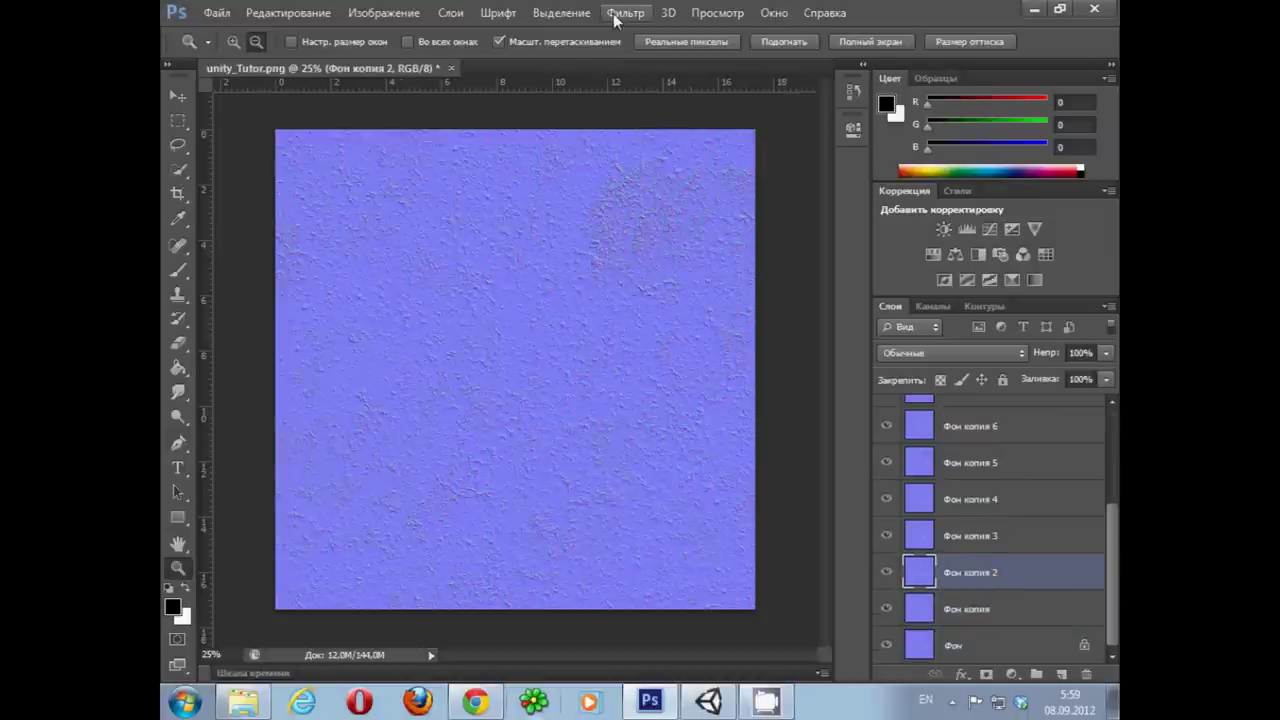
left_click(625, 12)
left_click(625, 12)
scroll(948, 470, "up", 3)
left_click(948, 495)
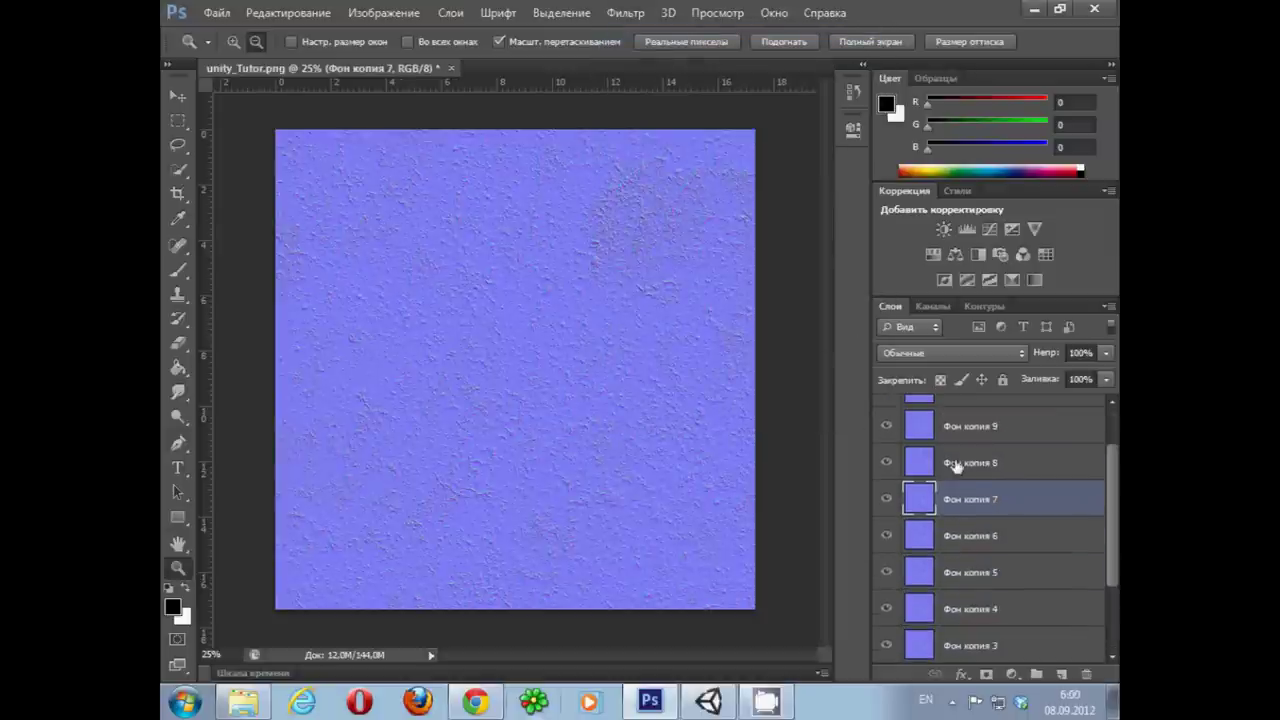
left_click(949, 460)
scroll(945, 462, "up", 1)
left_click(942, 464)
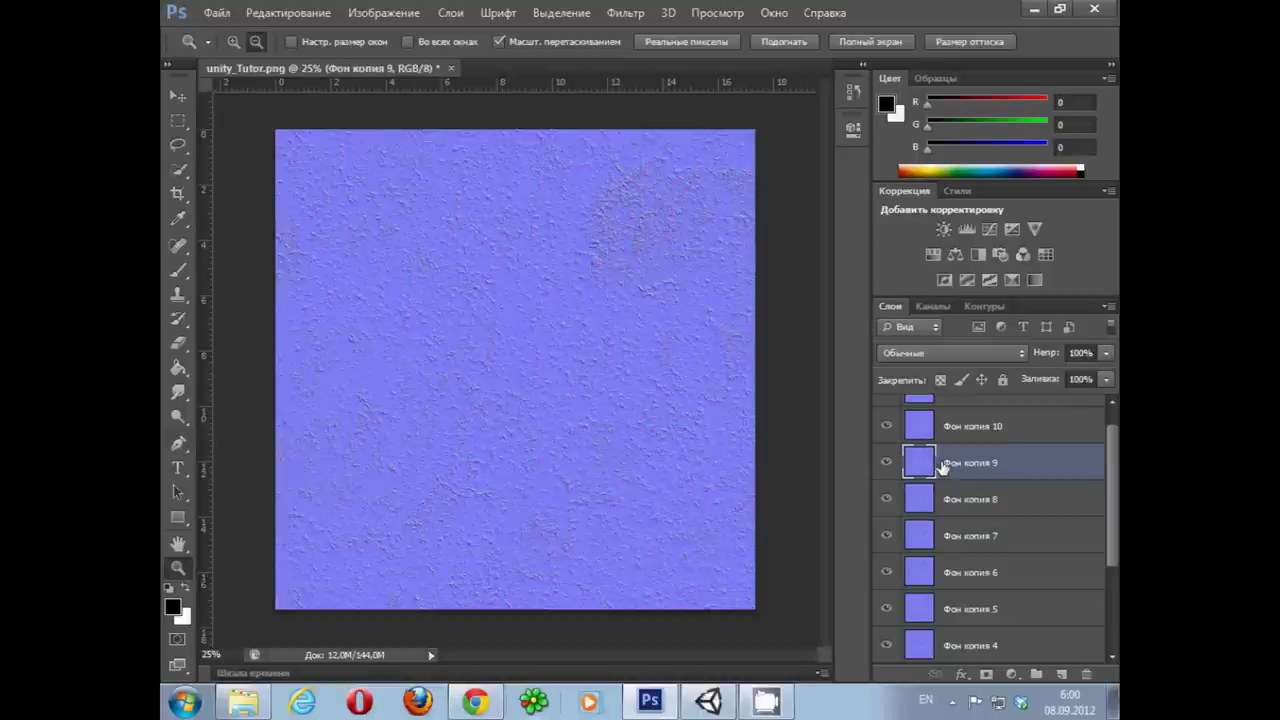
left_click(941, 428)
scroll(941, 428, "up", 1)
left_click(932, 412)
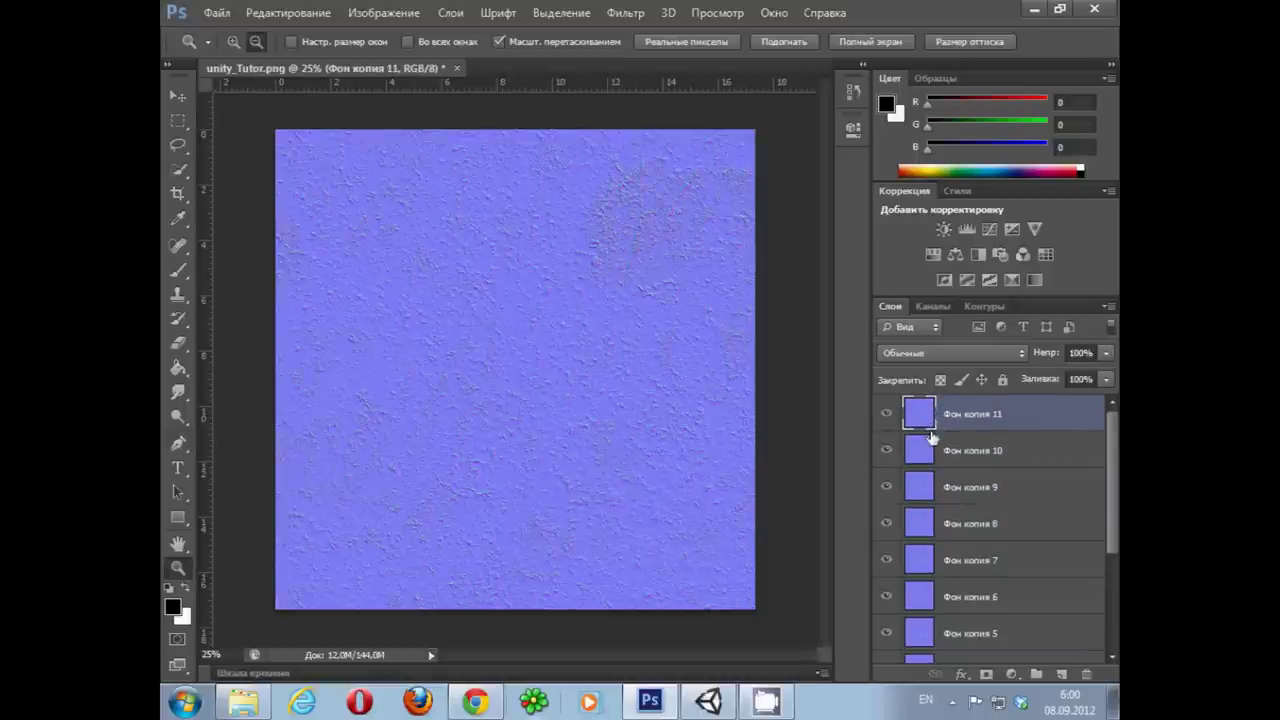
scroll(931, 437, "down", 1)
scroll(931, 437, "up", 1)
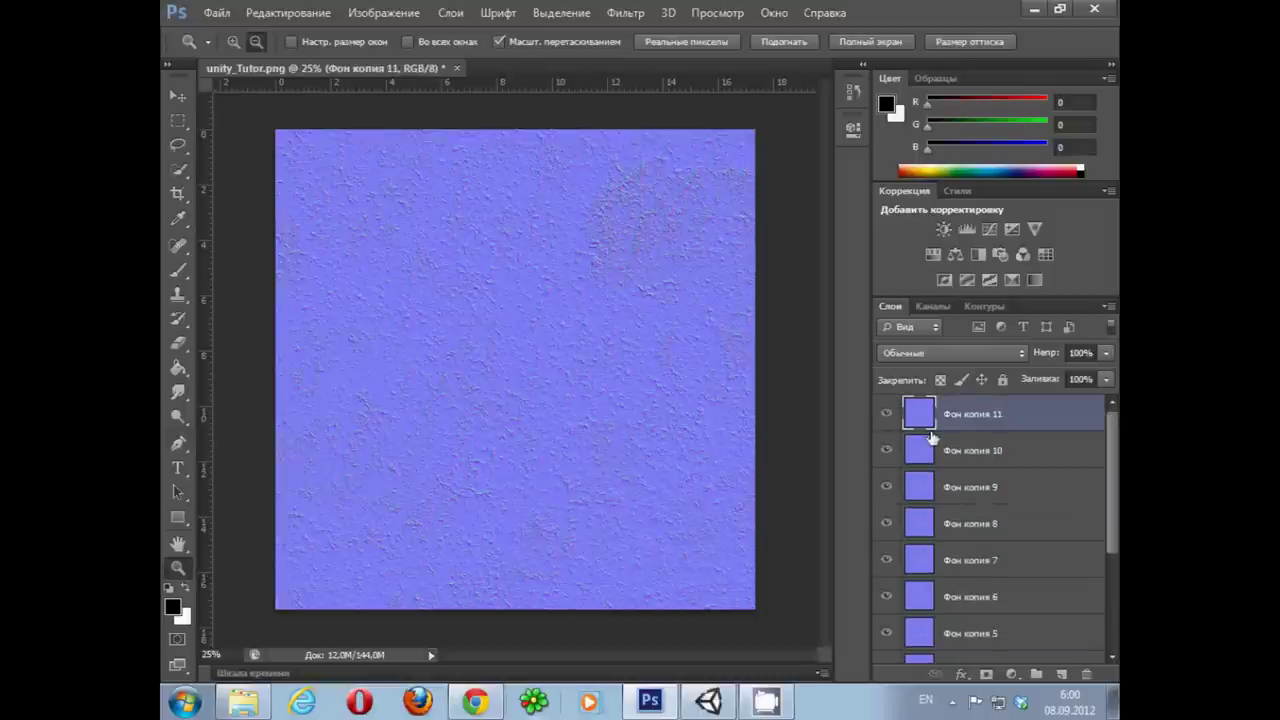
Step: Set Фон копия 11 and Фон копия 10 to Overlay (Перекрытие) blending
left_click(921, 357)
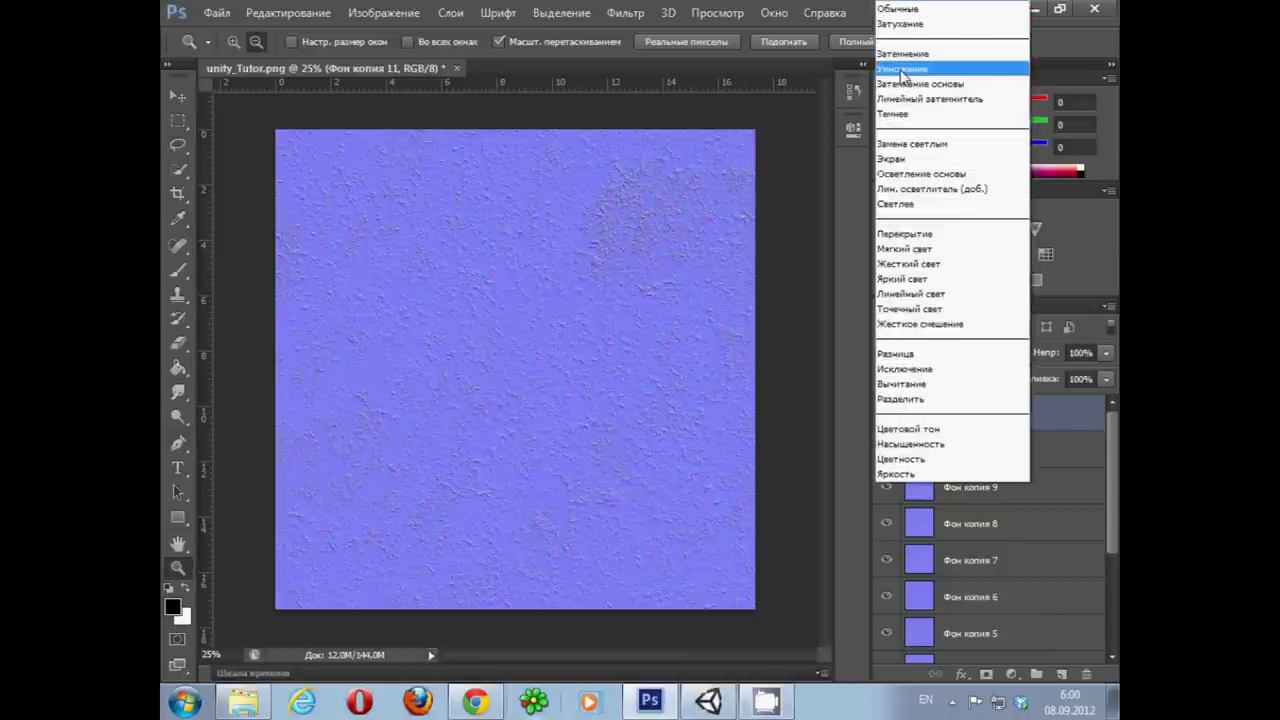
left_click(906, 238)
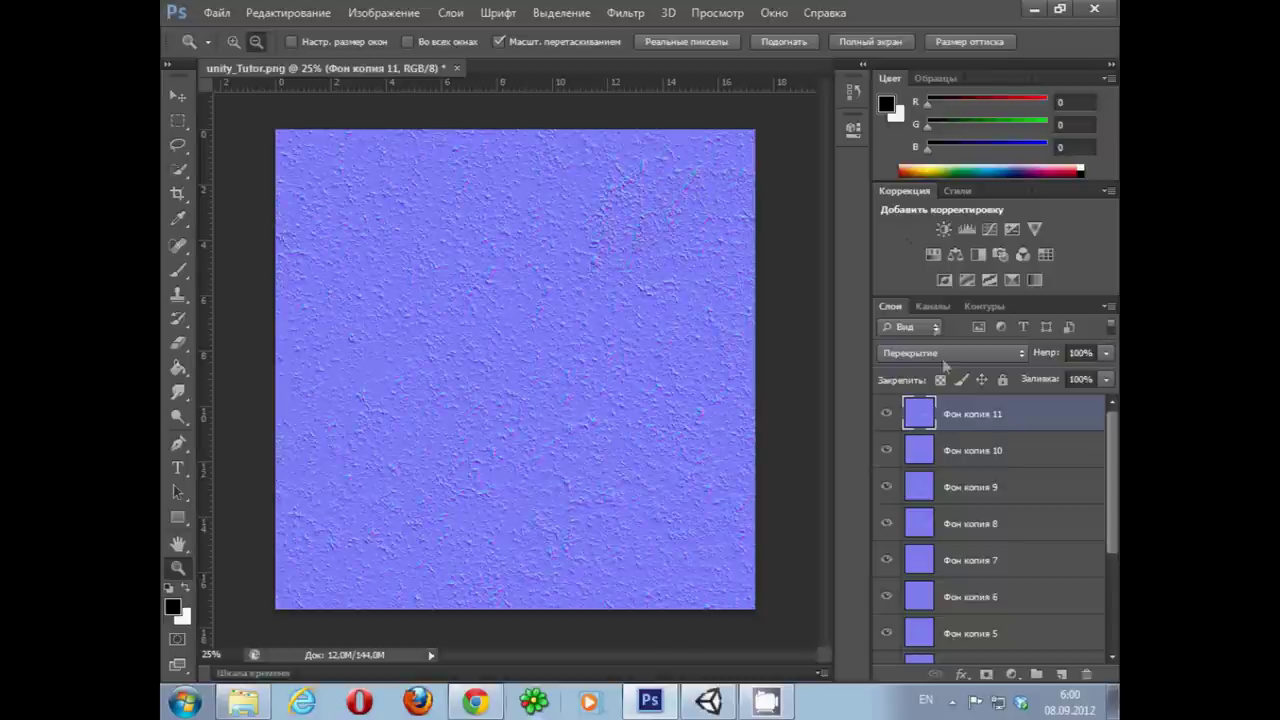
left_click(950, 442)
left_click(950, 352)
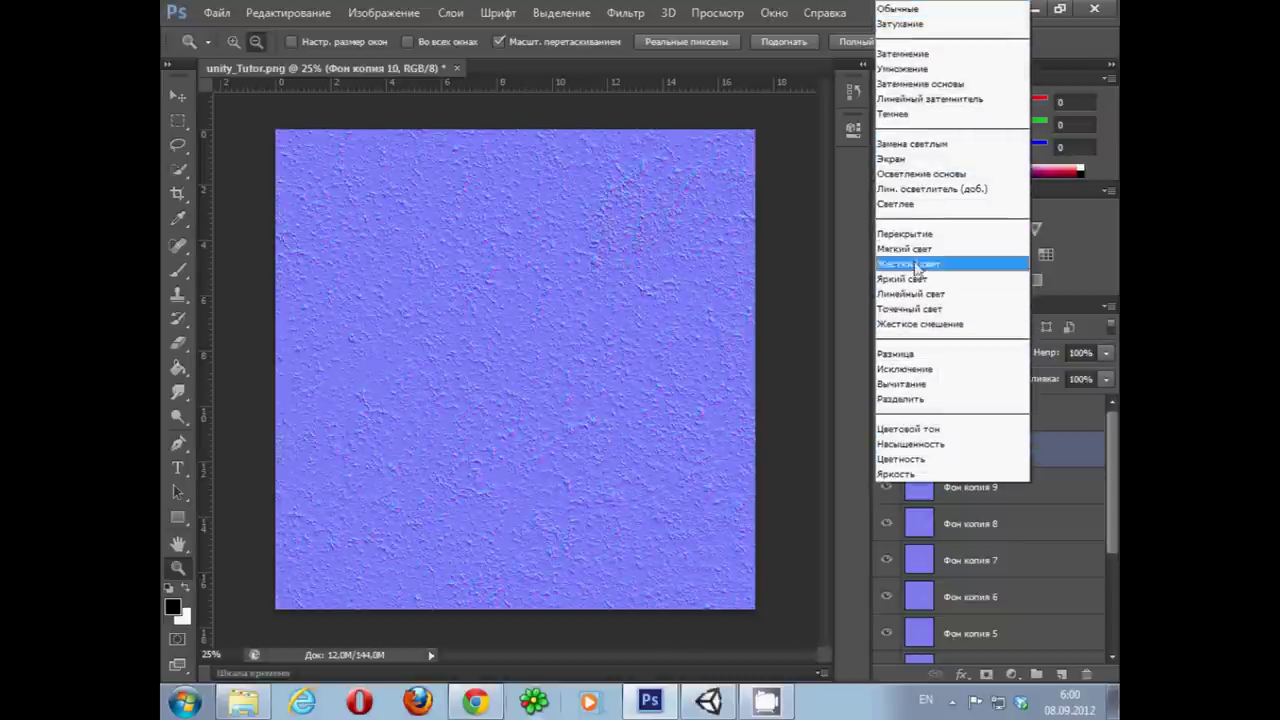
left_click(913, 236)
Step: Set Фон копия 9 and 8 to Overlay as well, then select Фон копия
left_click(965, 486)
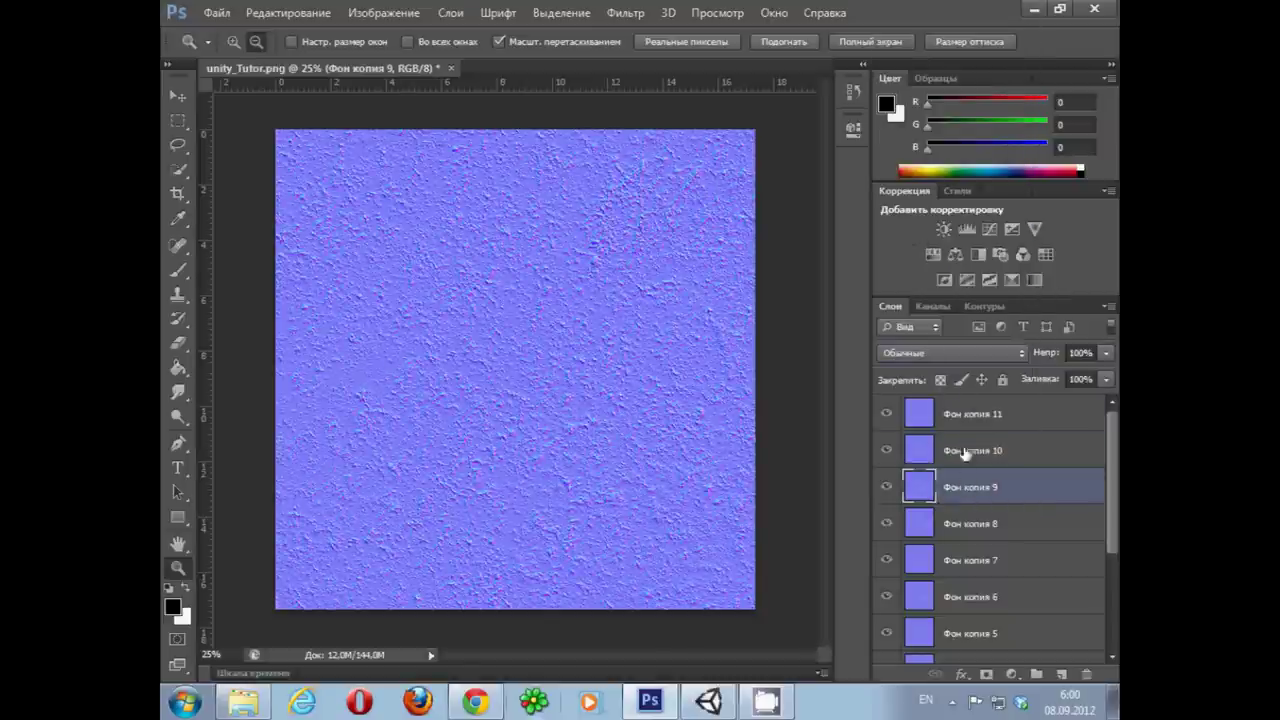
left_click(951, 354)
left_click(898, 234)
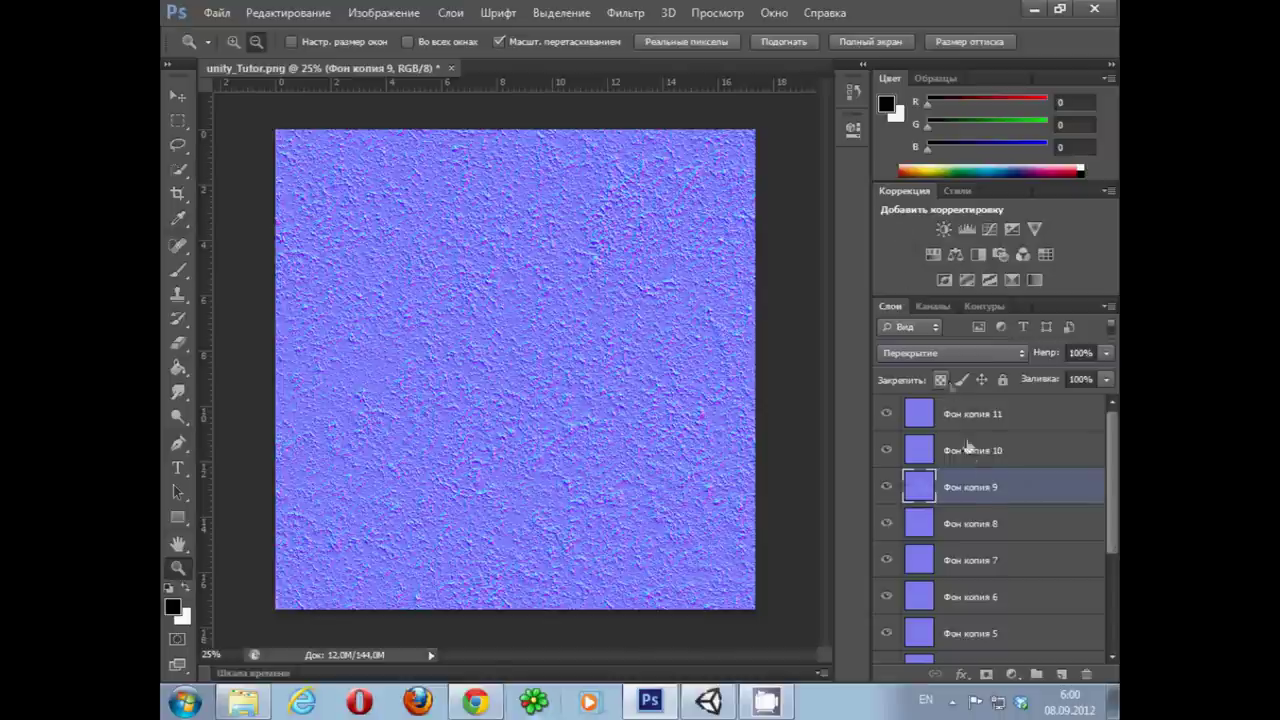
left_click(968, 520)
left_click(927, 355)
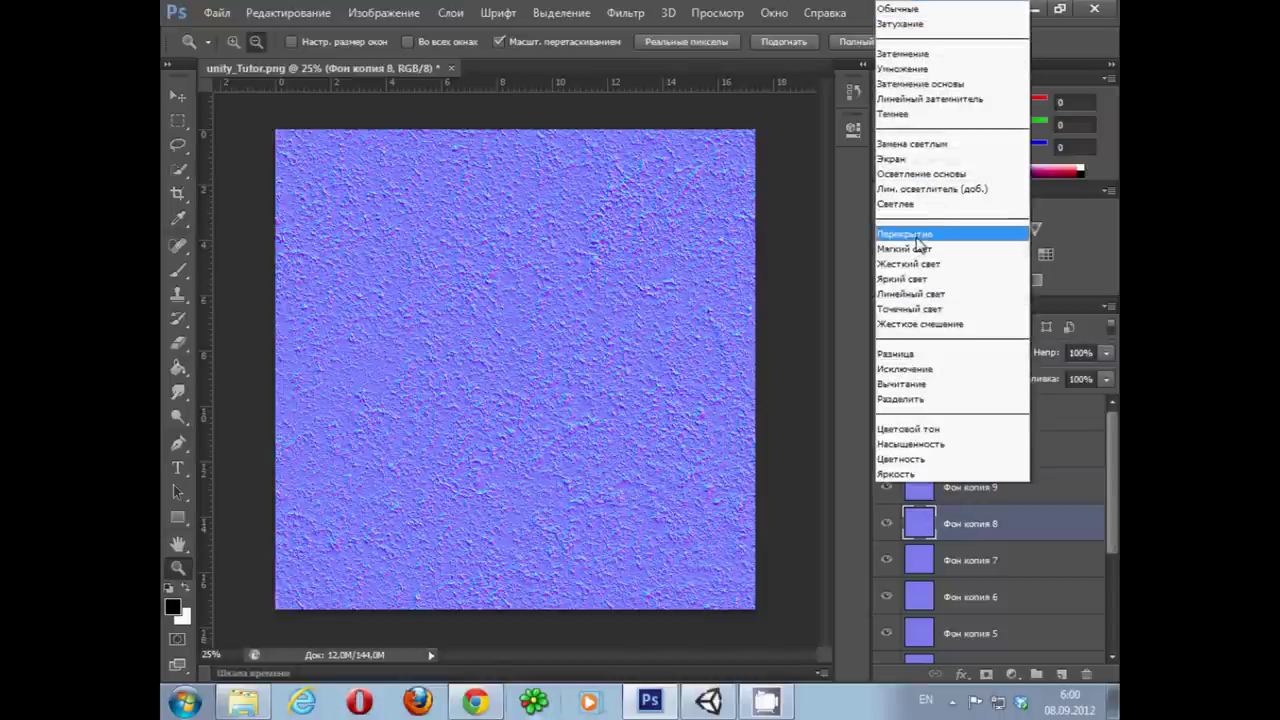
left_click(918, 249)
scroll(957, 591, "down", 3)
left_click(965, 609)
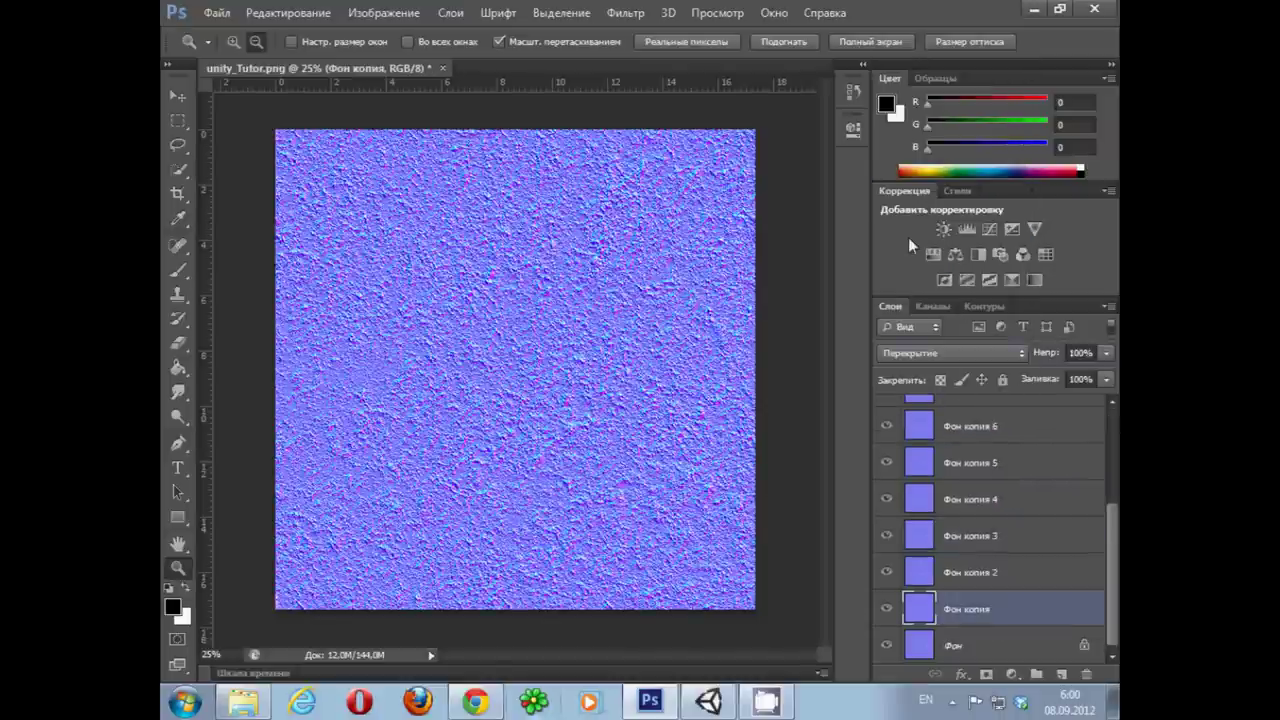
Step: Save the texture in PNG format as unity_Tutor.png, replacing the existing file
left_click(217, 12)
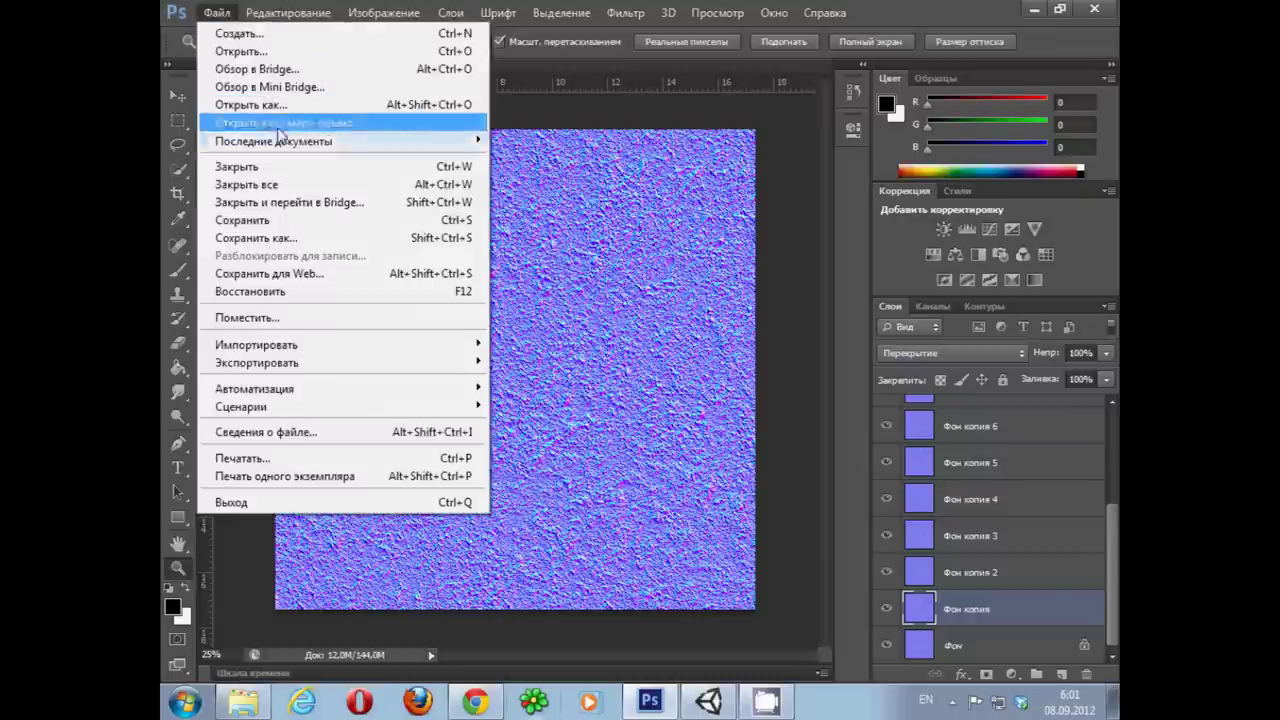
left_click(322, 242)
left_click(617, 401)
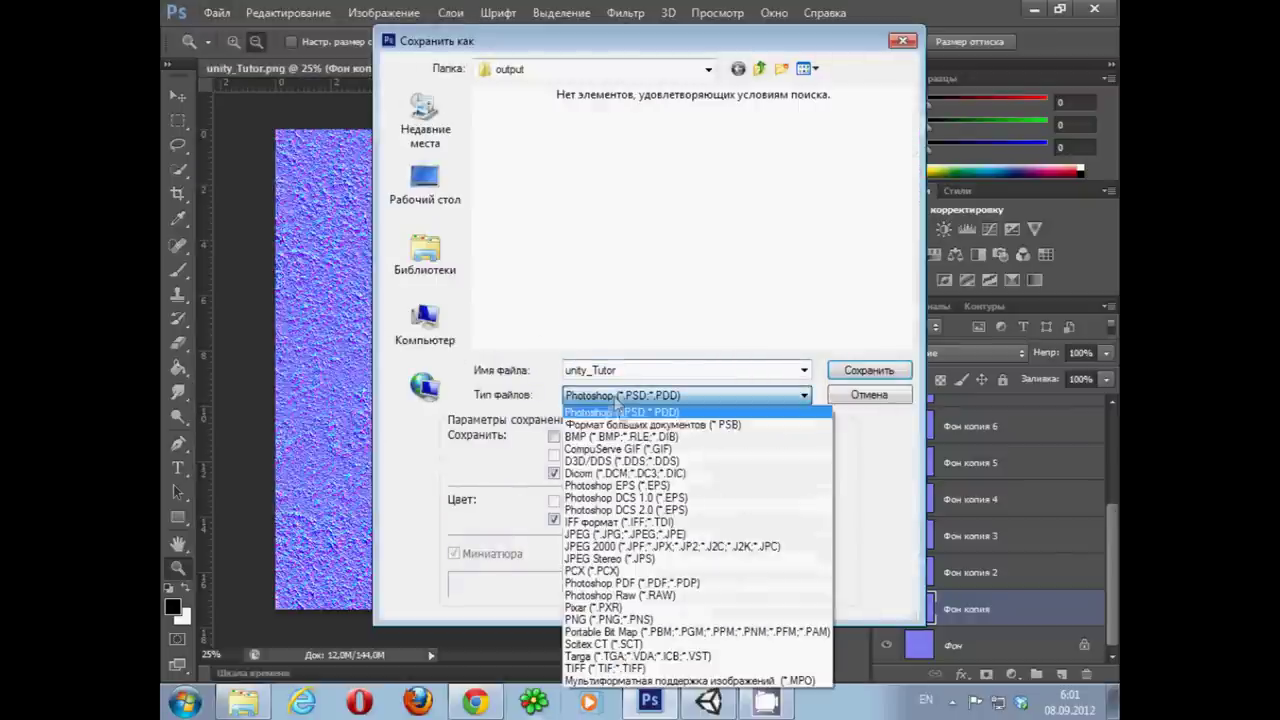
left_click(660, 607)
double_click(612, 369)
left_click(624, 369)
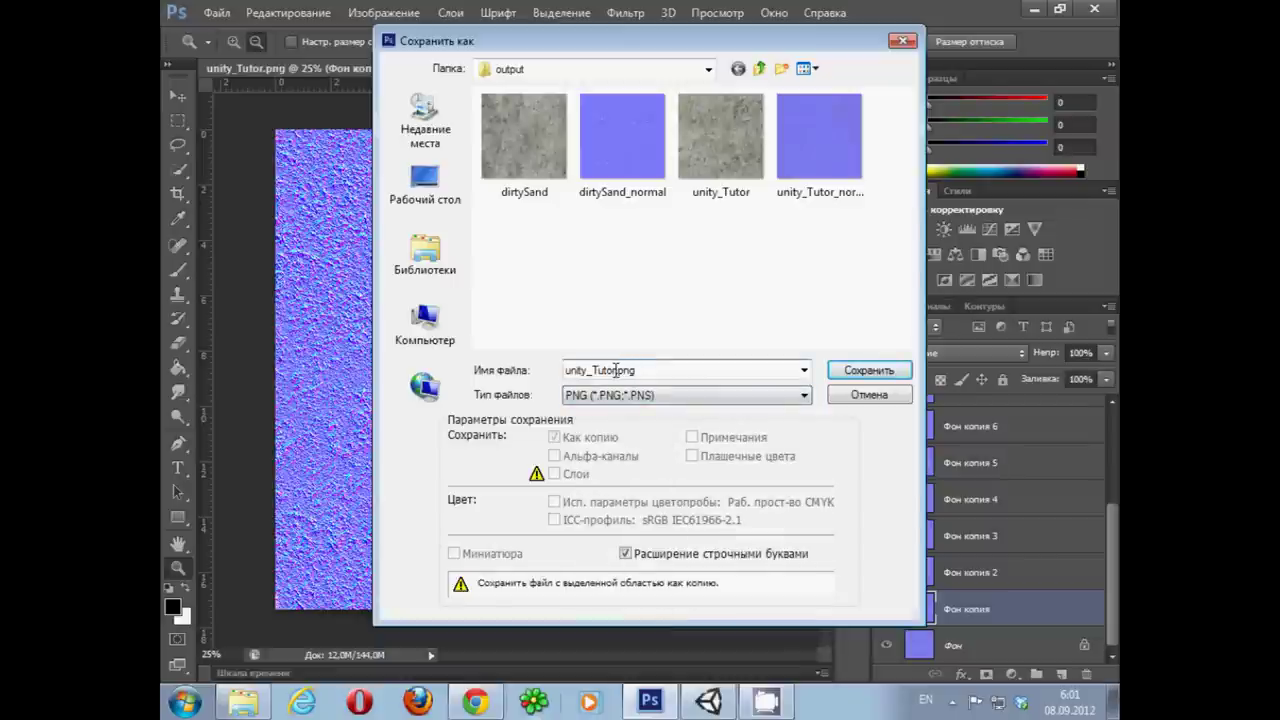
left_click(848, 370)
left_click(537, 279)
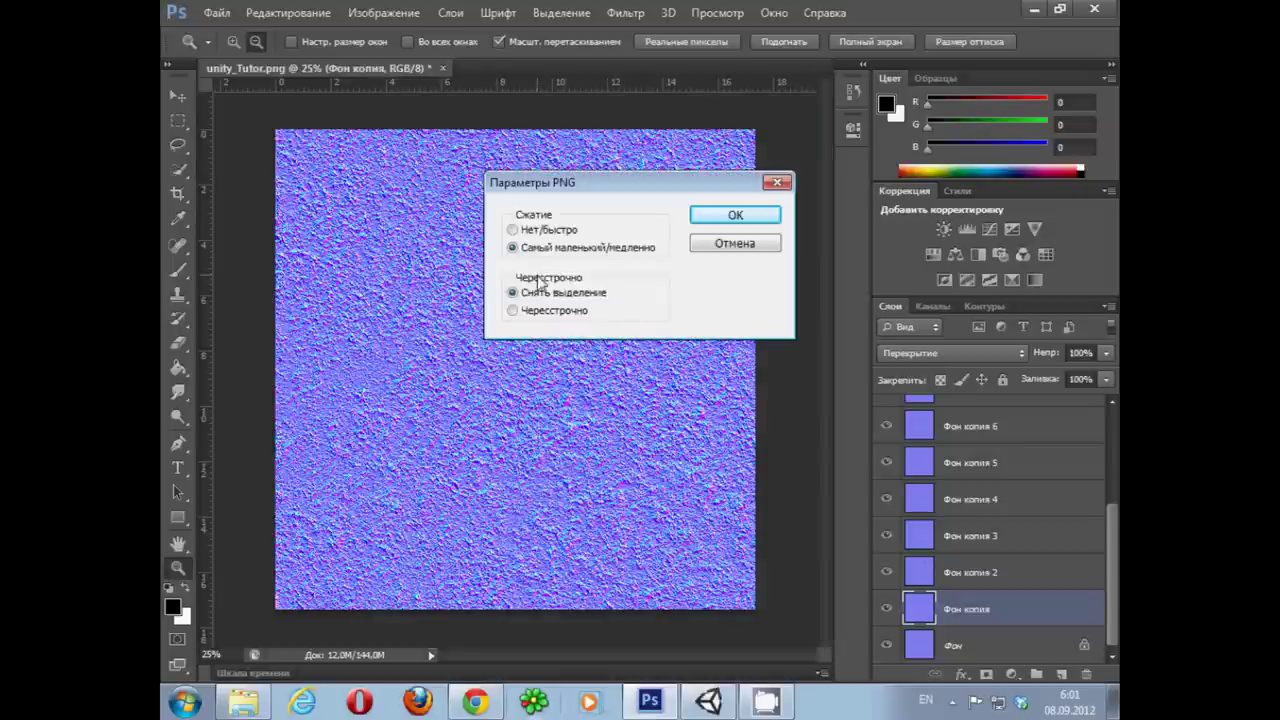
left_click(750, 220)
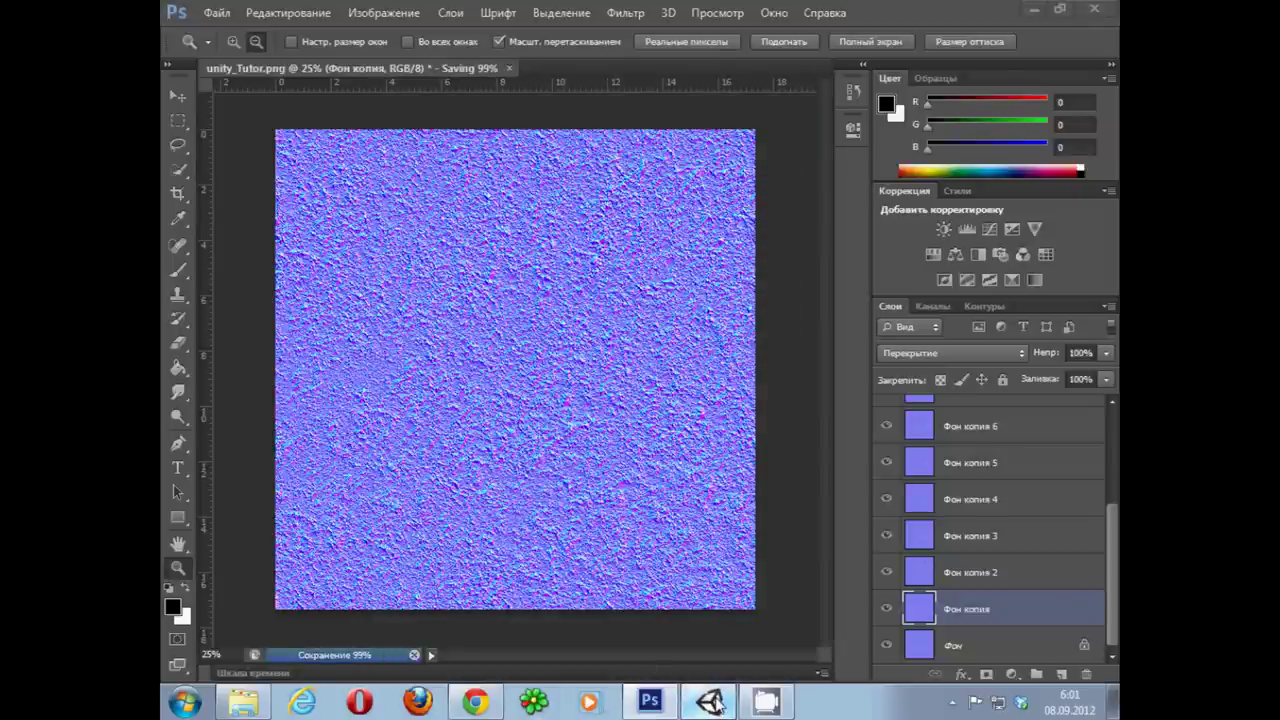
left_click(712, 703)
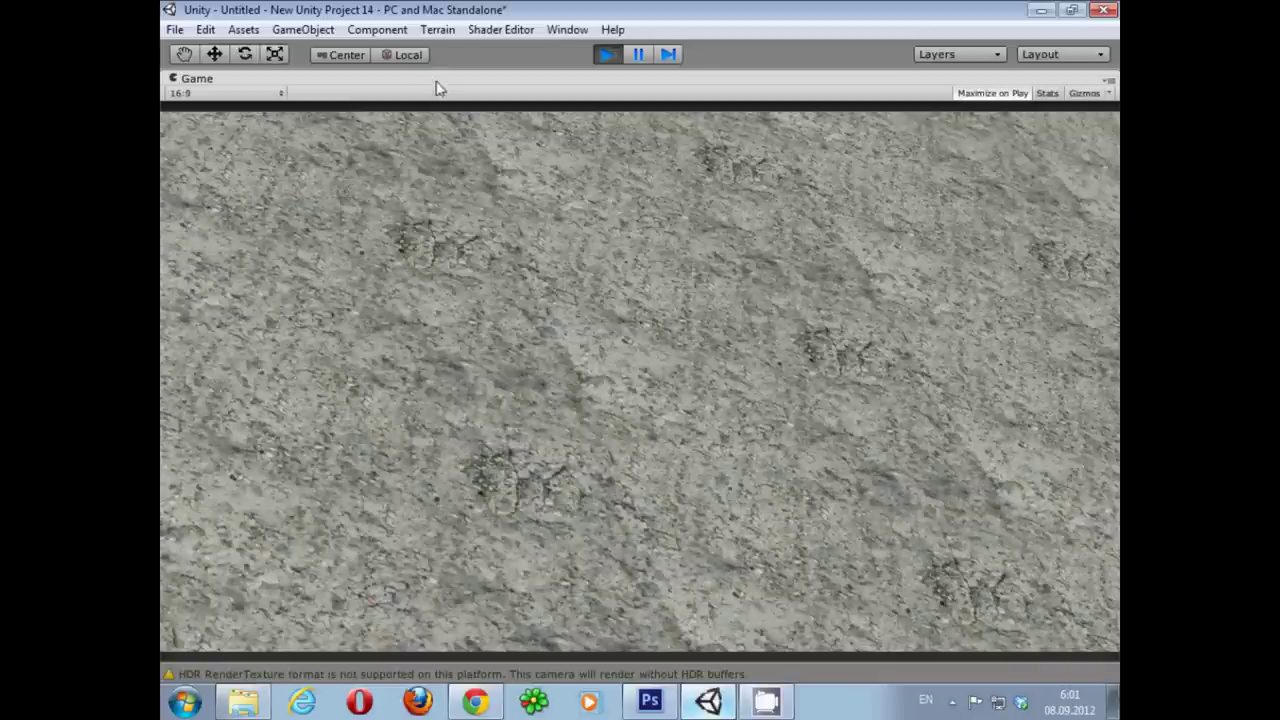
Step: Launch the Strumpy Shader Editor pixel graph and make its window taller
left_click(512, 29)
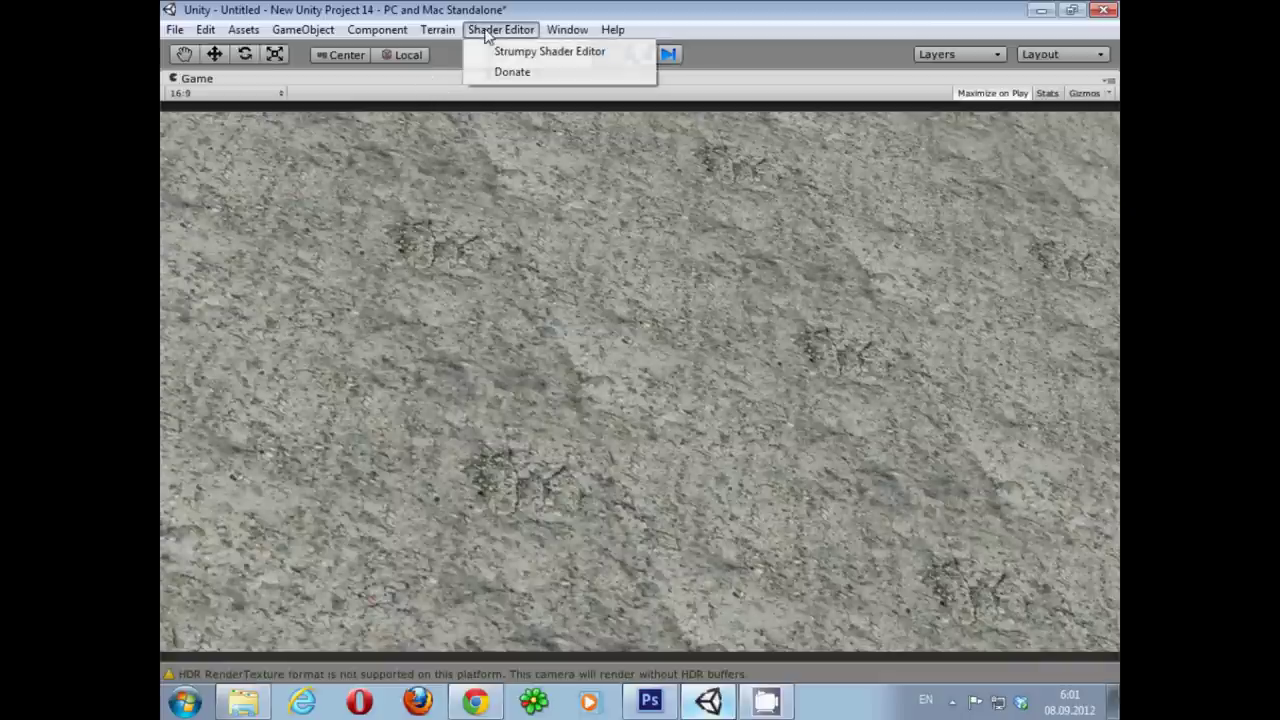
left_click(517, 55)
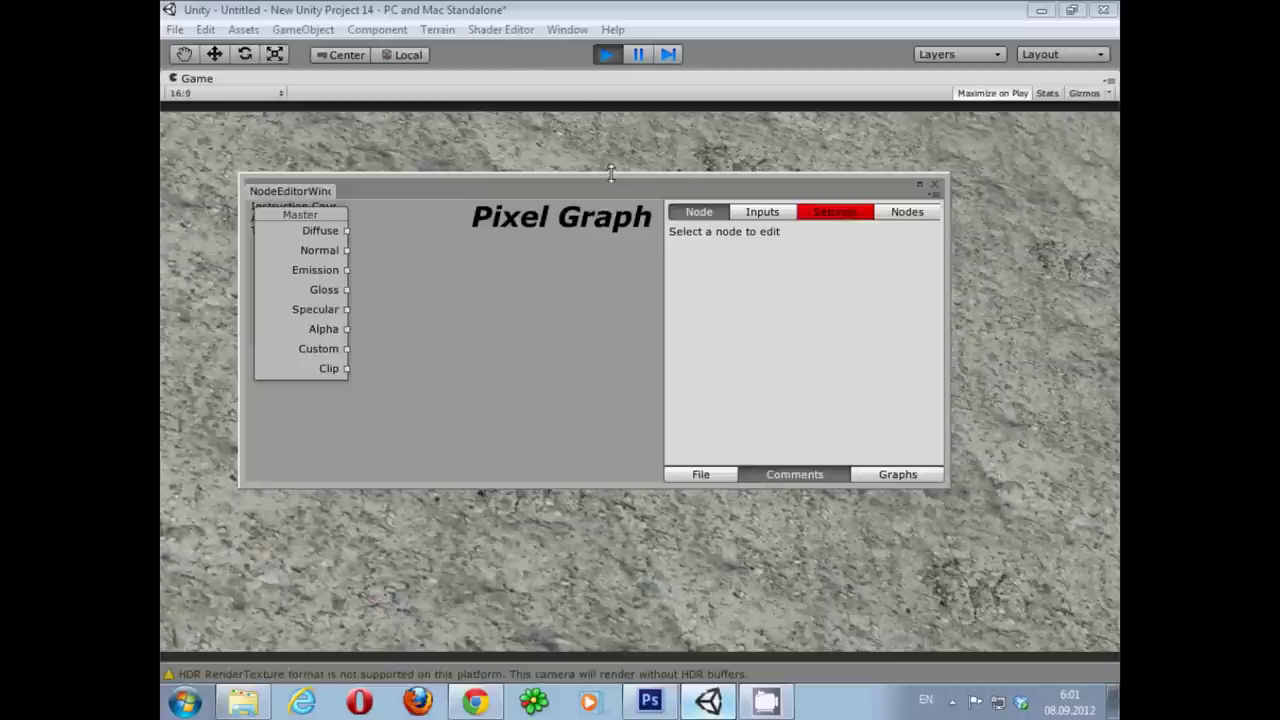
left_click_drag(611, 174, 611, 99)
left_click_drag(566, 487, 566, 650)
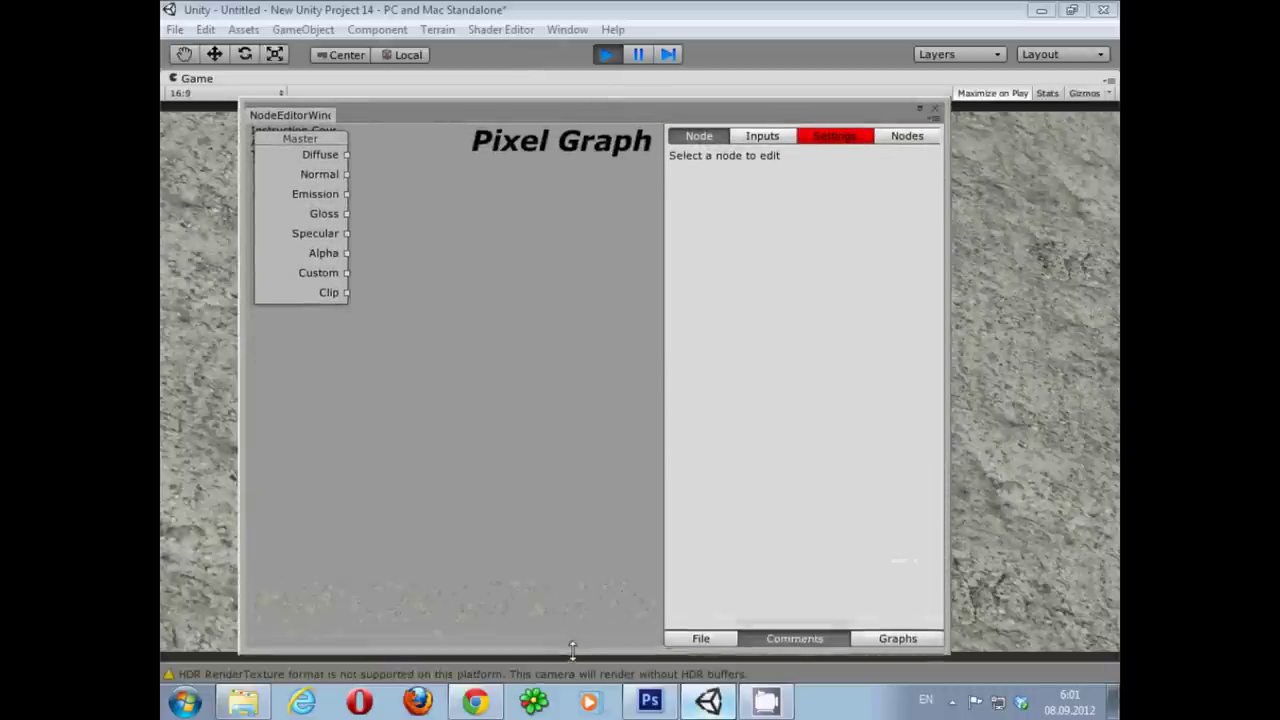
Step: Enter normal2 as the shader name on the Settings tab
left_click(840, 146)
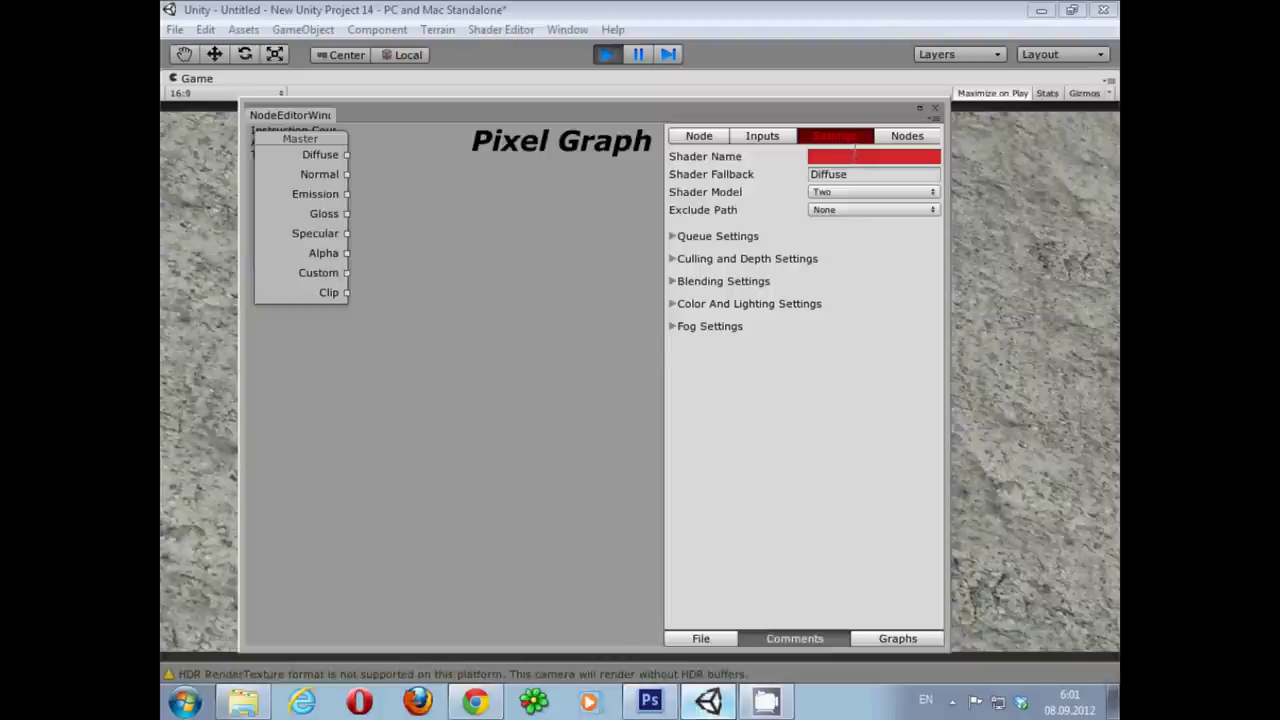
left_click(853, 156)
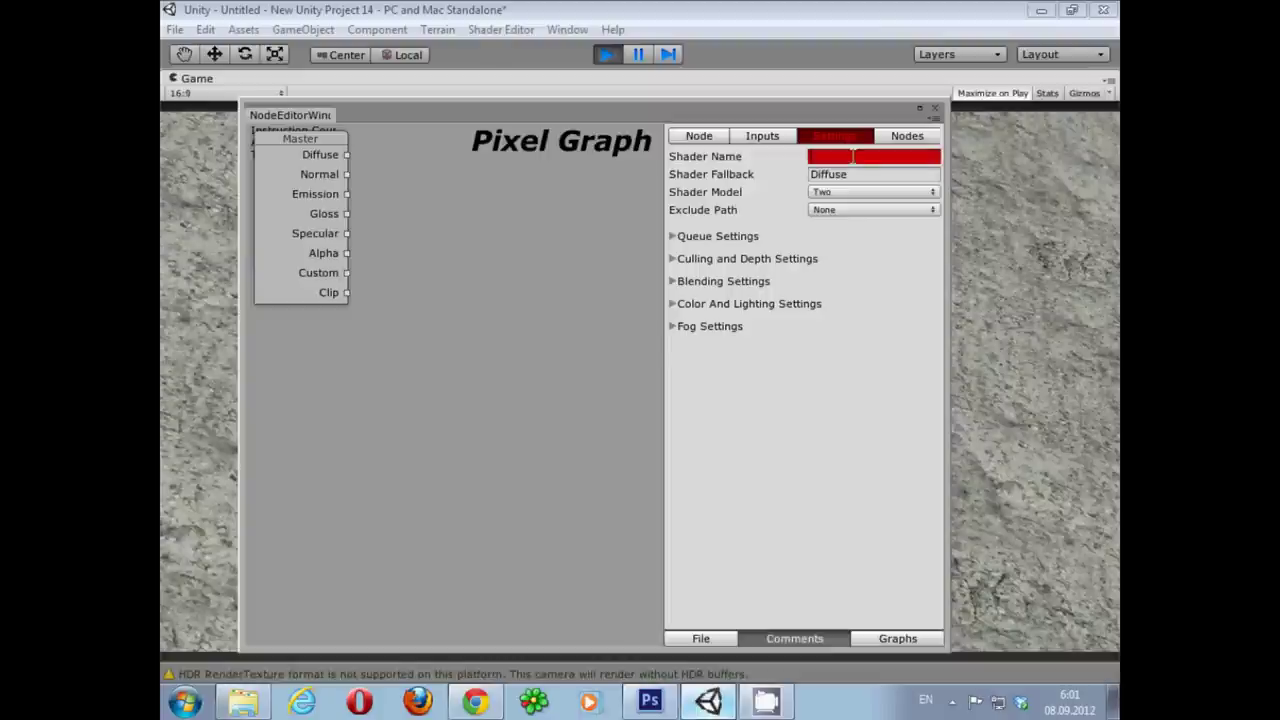
type("no")
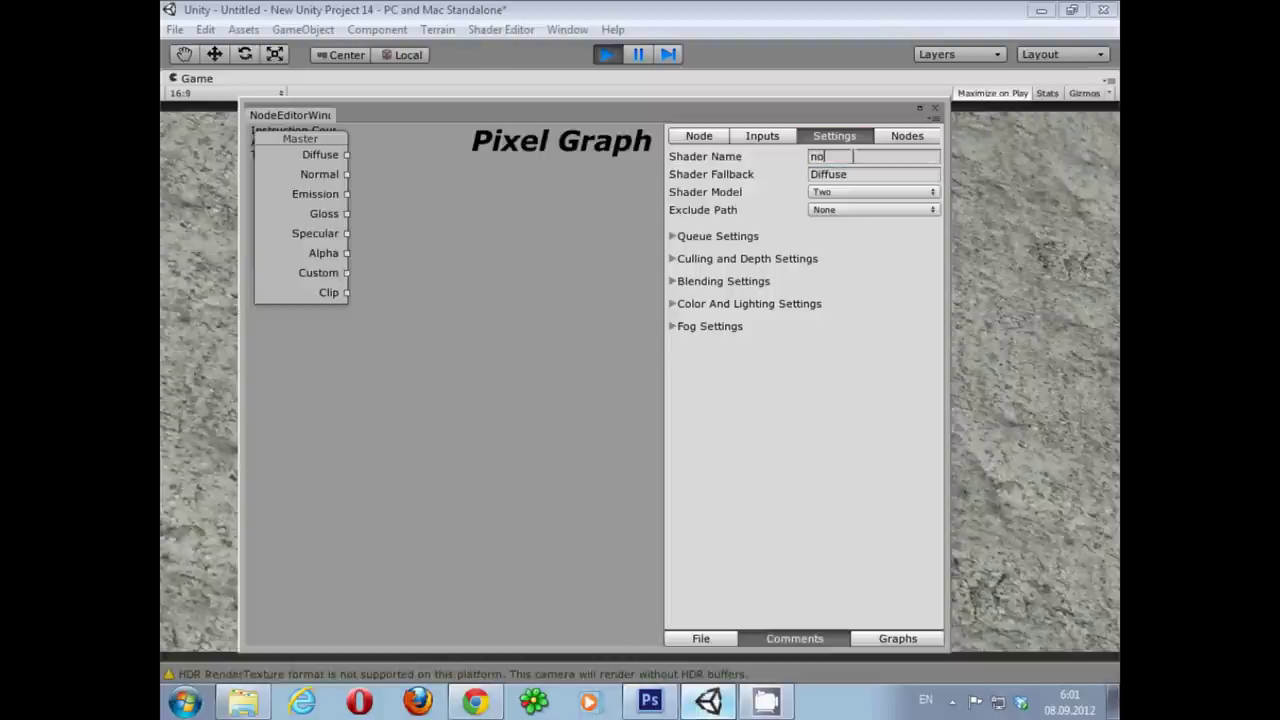
type("rmal")
type("2")
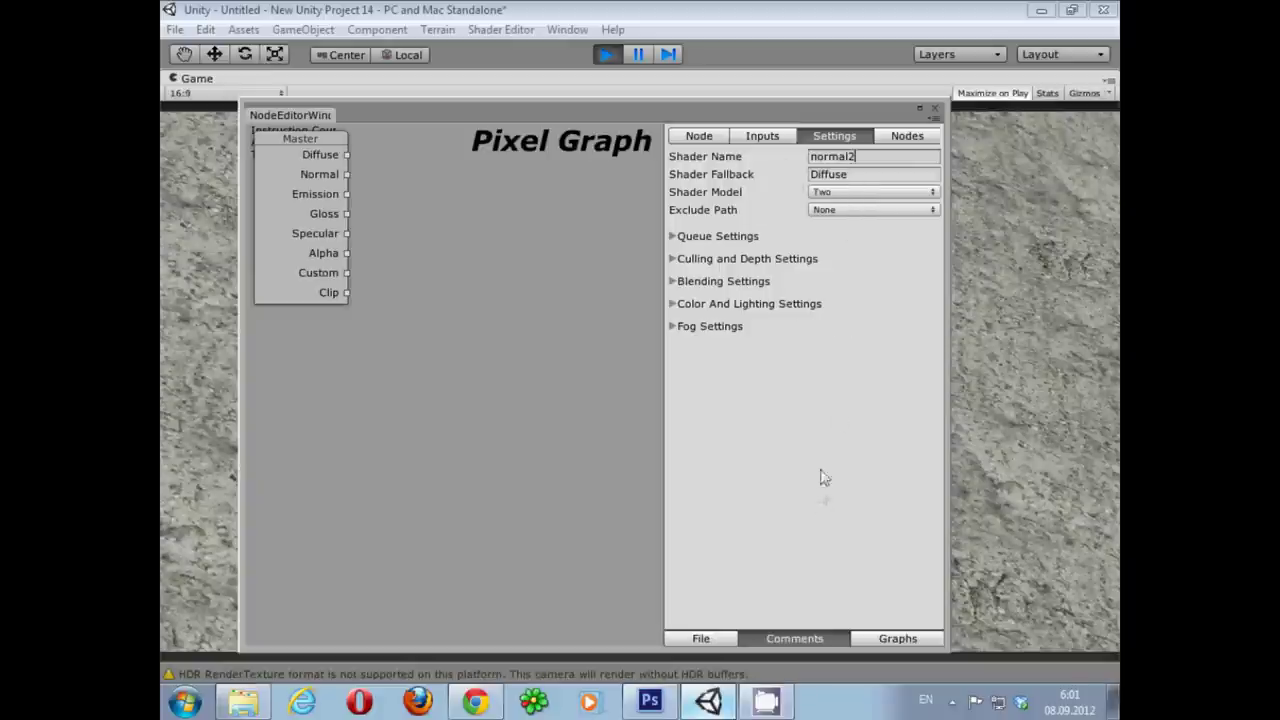
Step: On the Inputs tab, add two Texture 2D Property inputs
left_click(765, 135)
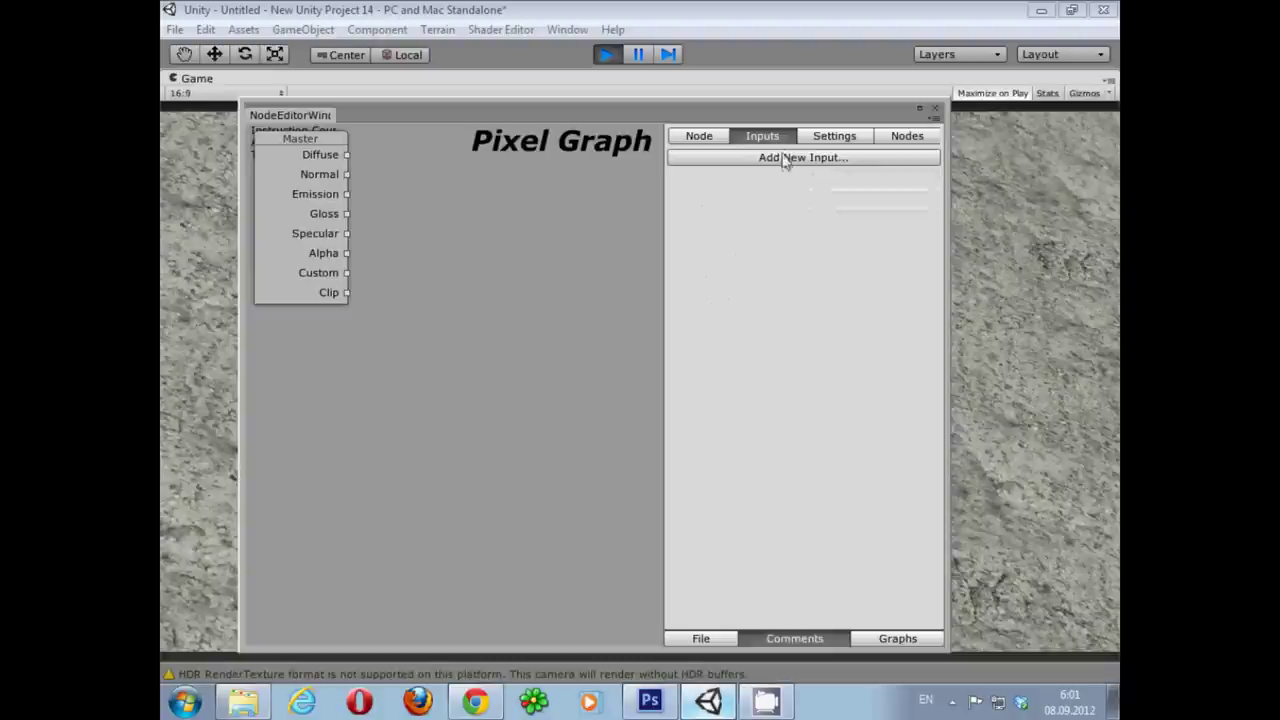
left_click(785, 160)
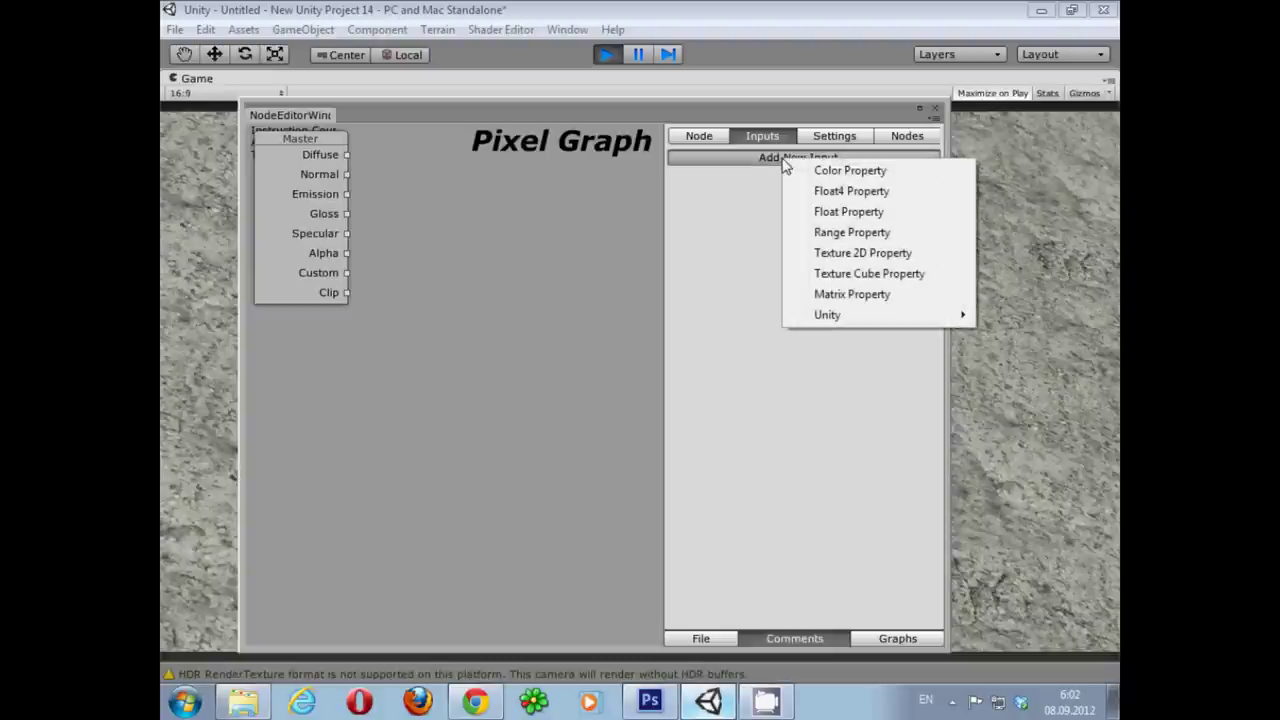
left_click(875, 258)
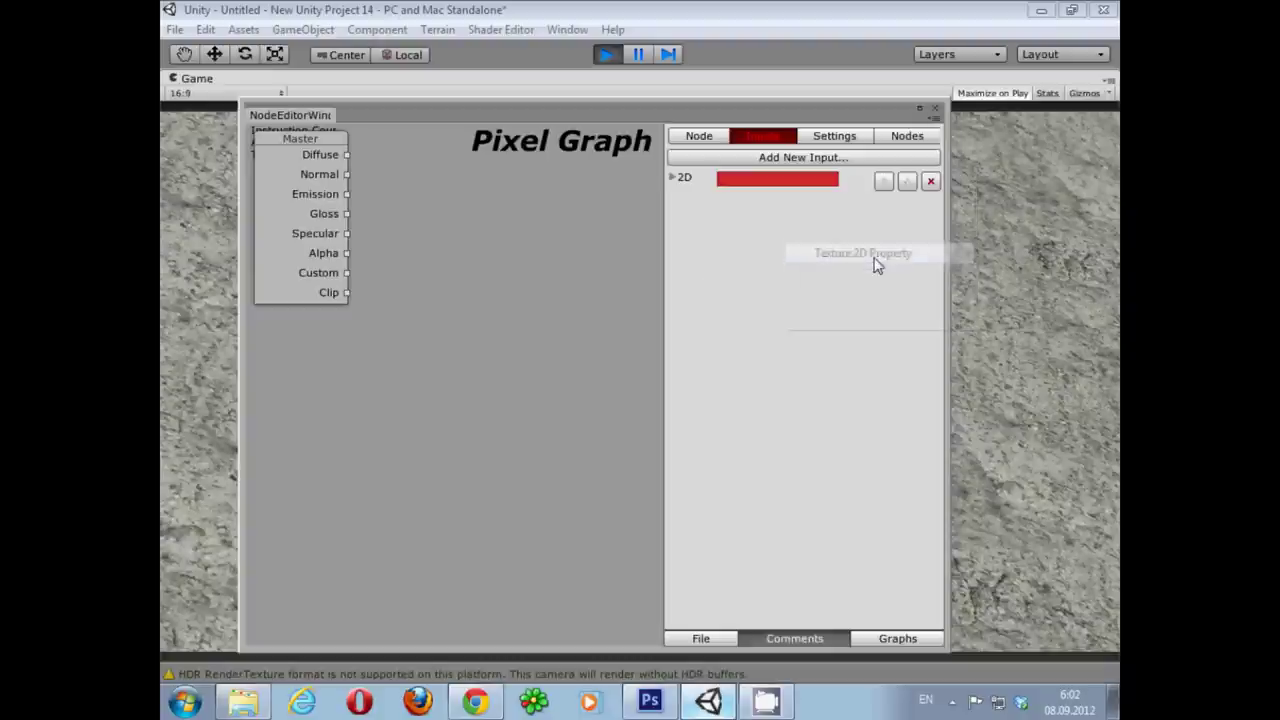
left_click(808, 160)
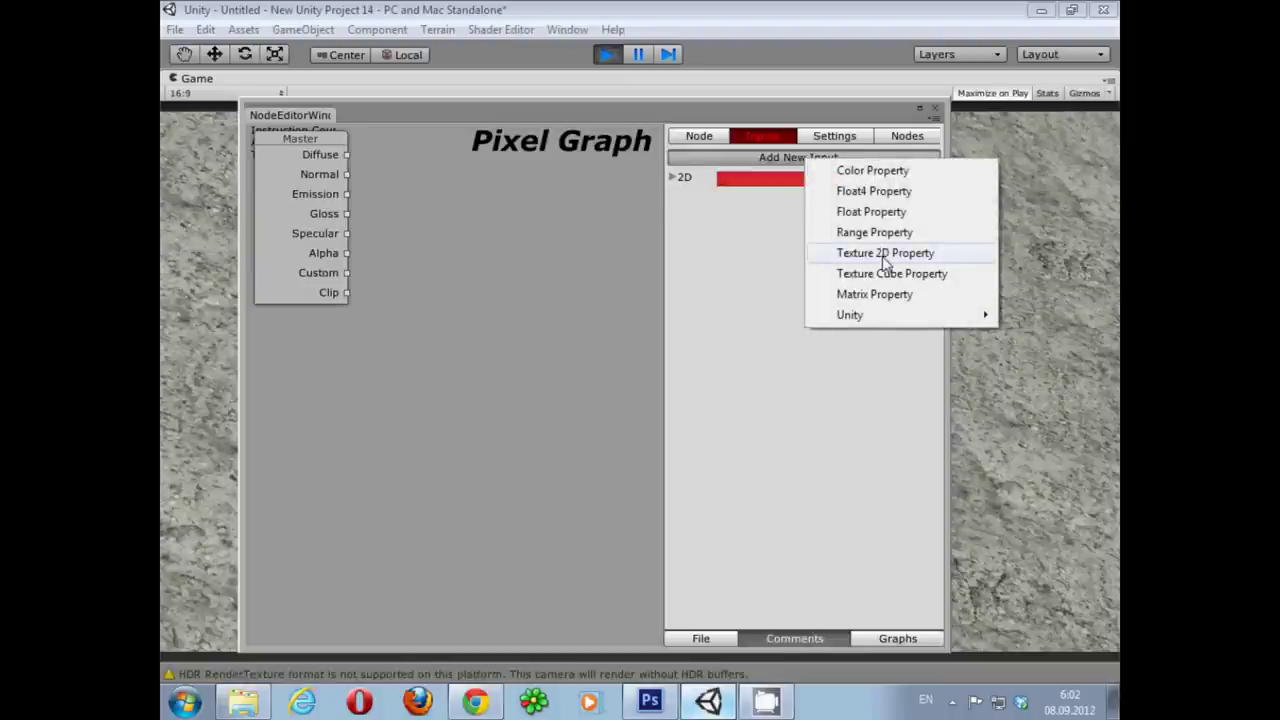
left_click(885, 256)
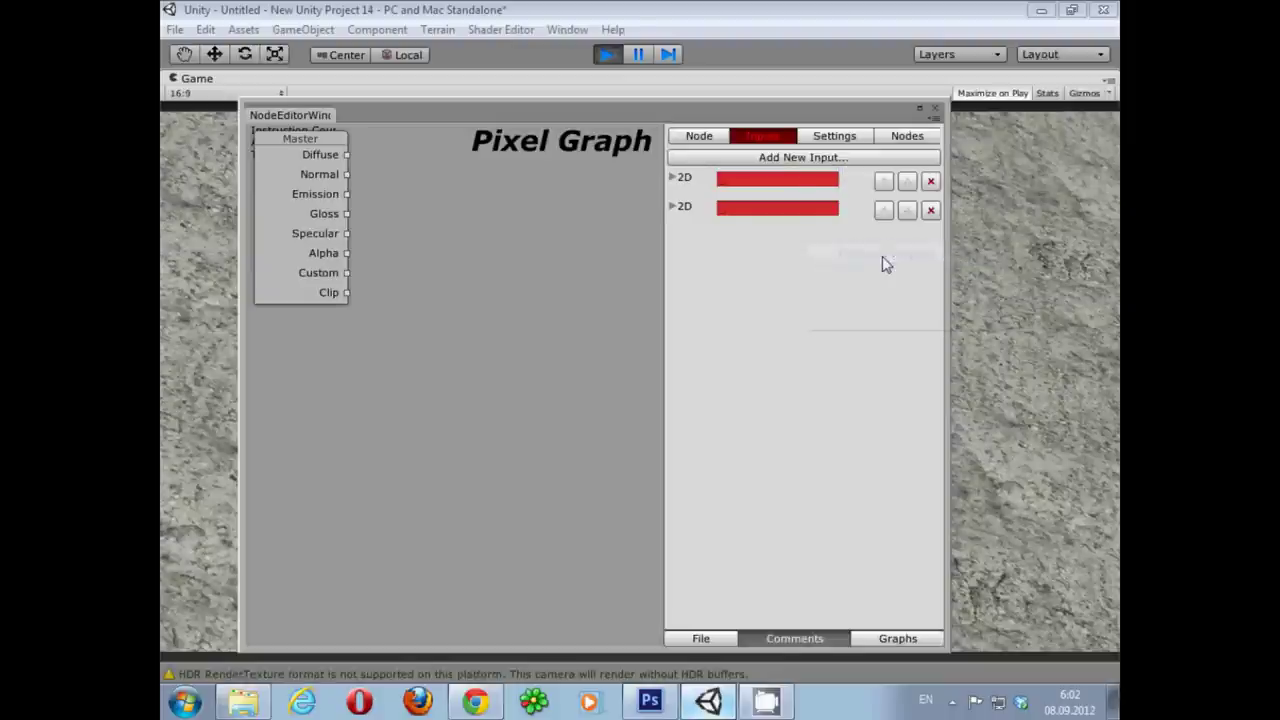
Step: Name the first texture input _Base and the second _Normal
left_click(743, 184)
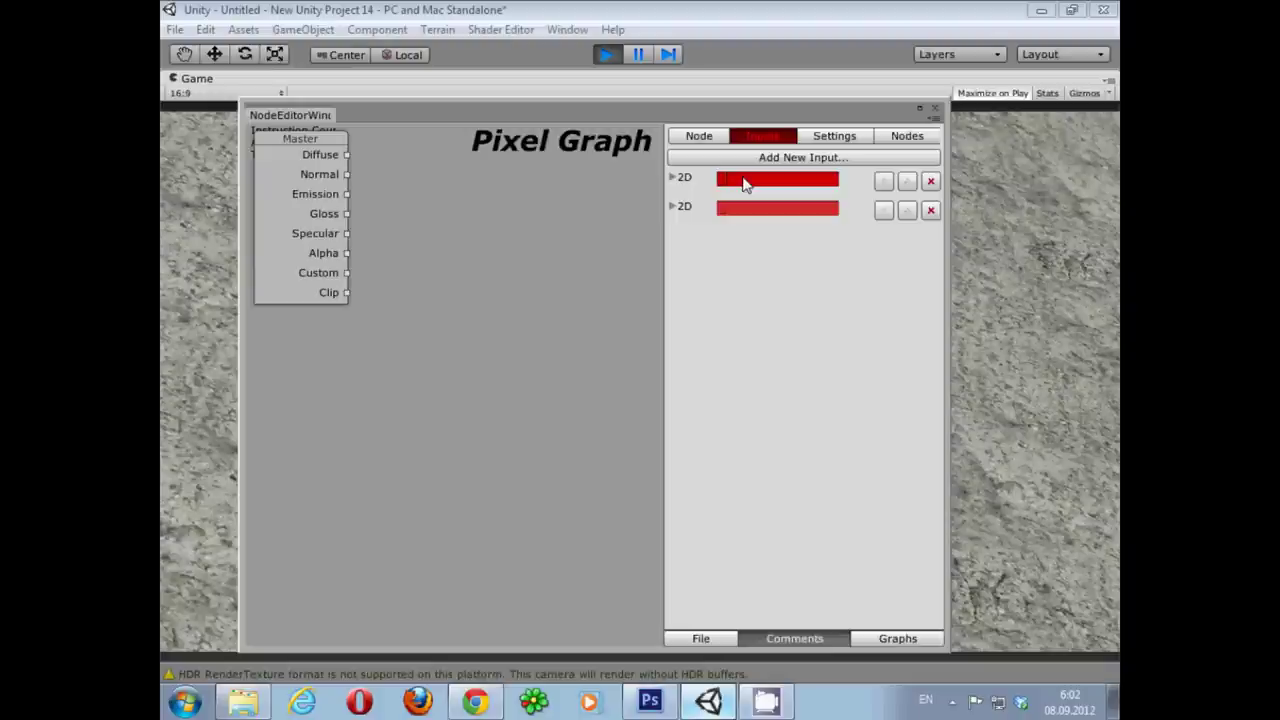
type("Base")
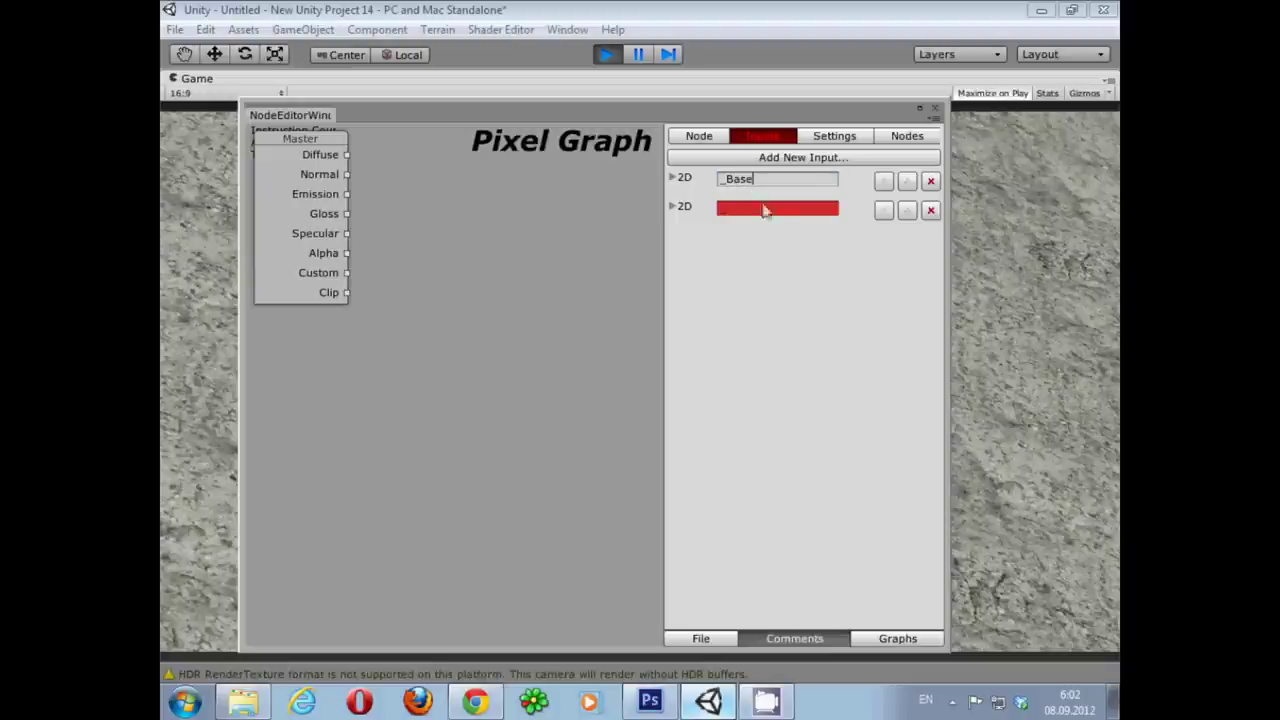
left_click(774, 214)
type("N")
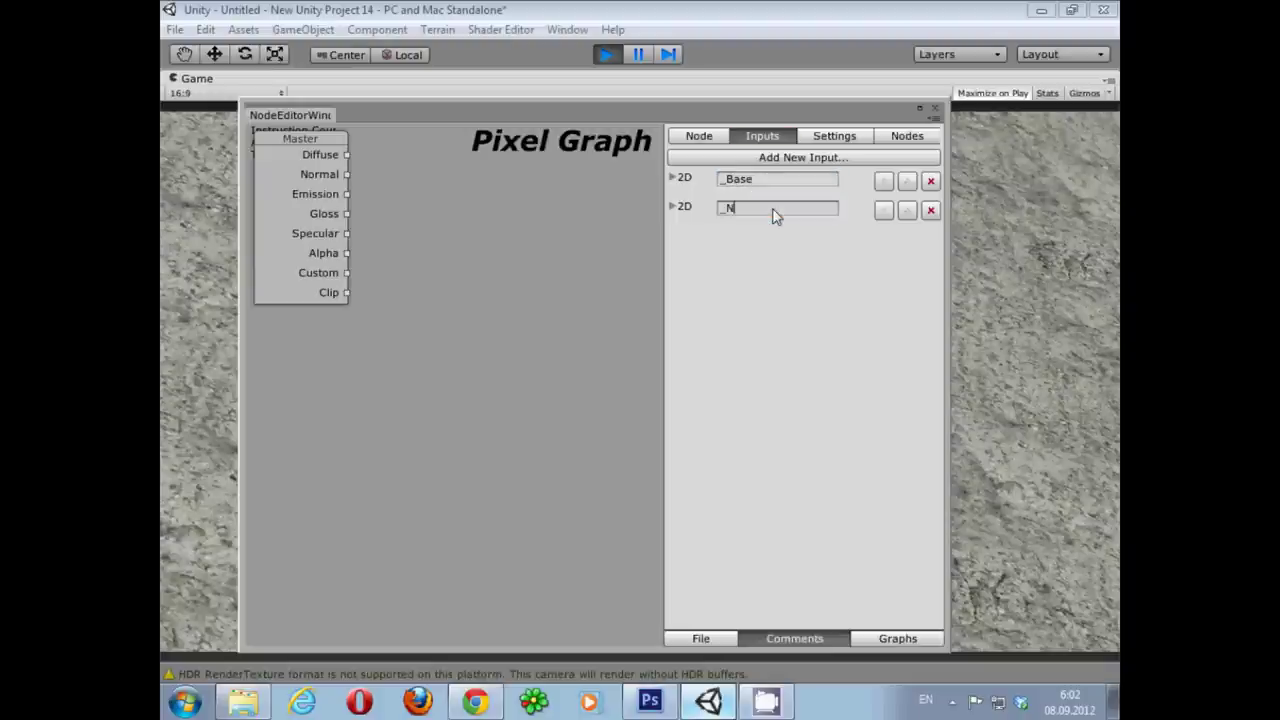
type("ormal")
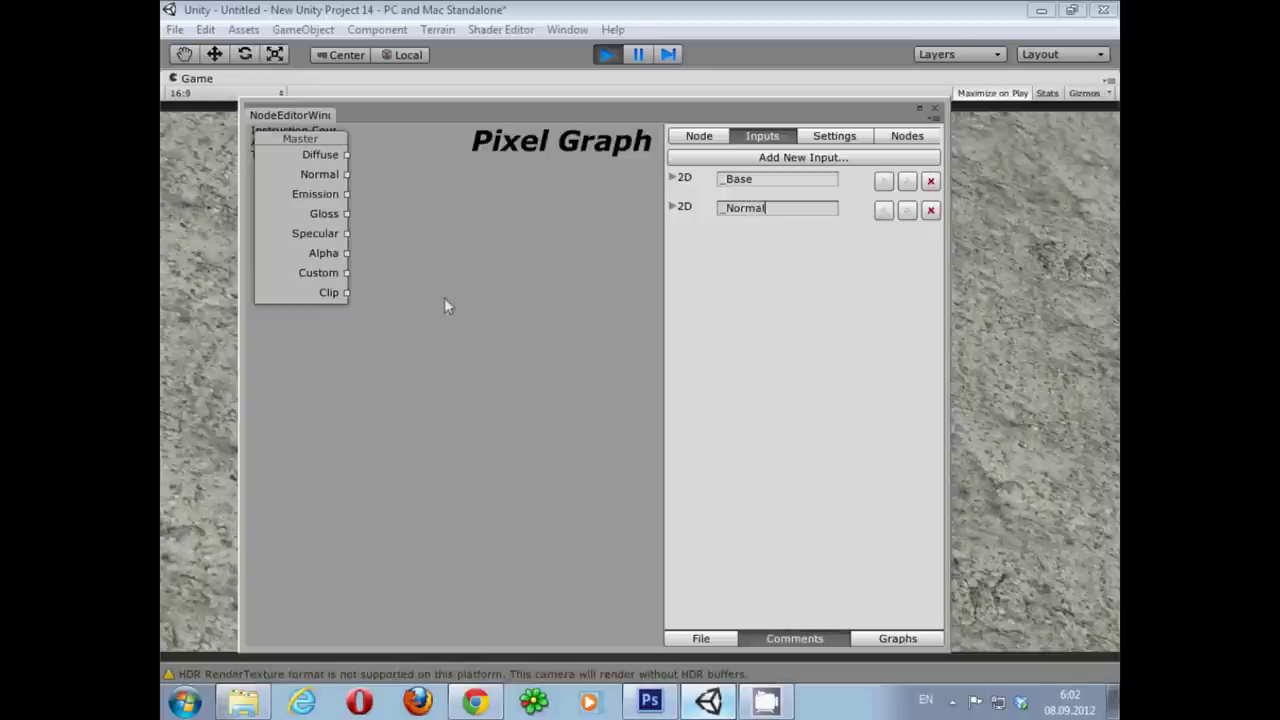
left_click_drag(444, 297, 479, 462)
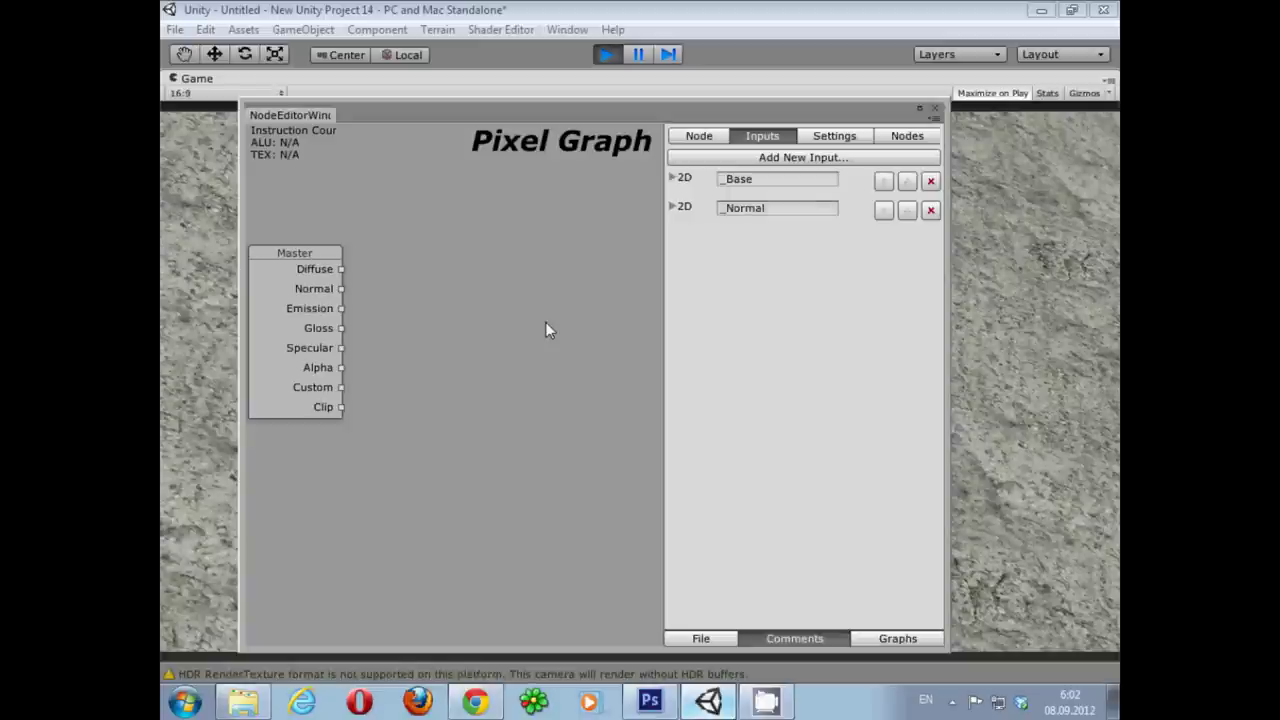
right_click(389, 314)
Step: Add two Sampler2D property nodes to the pixel graph and position them
mouse_move(477, 413)
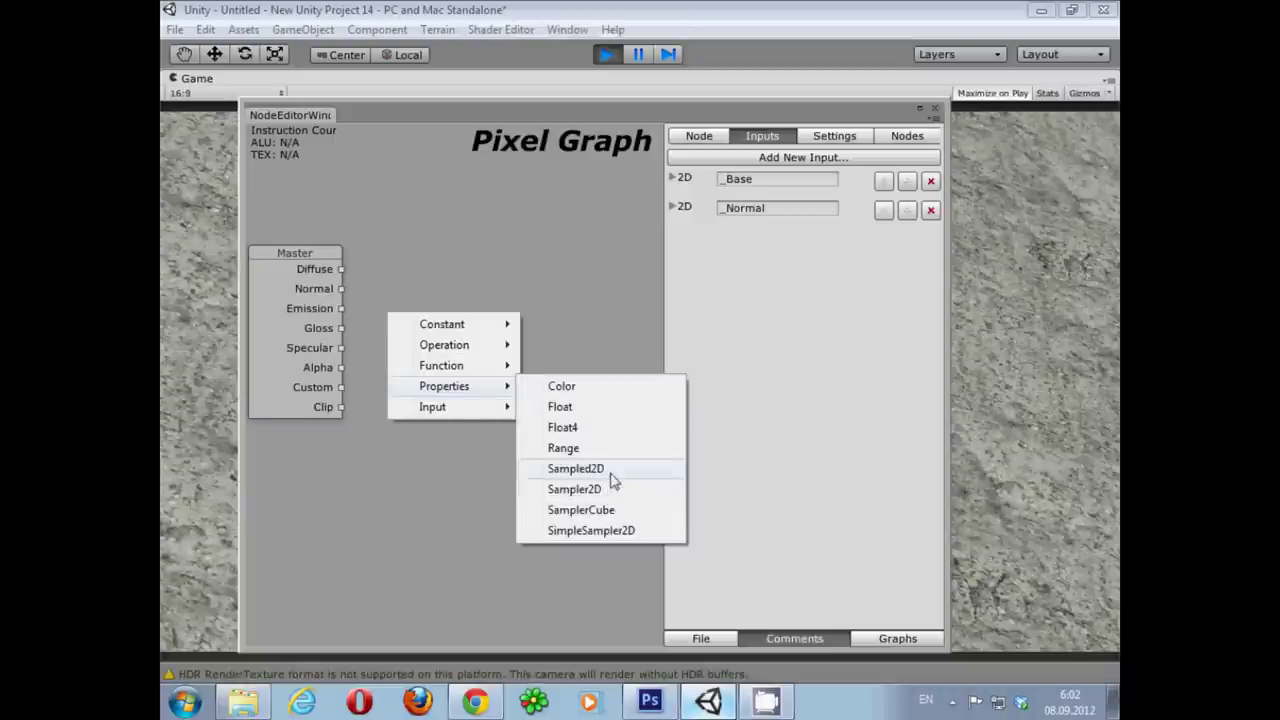
left_click(607, 489)
left_click_drag(475, 357, 618, 300)
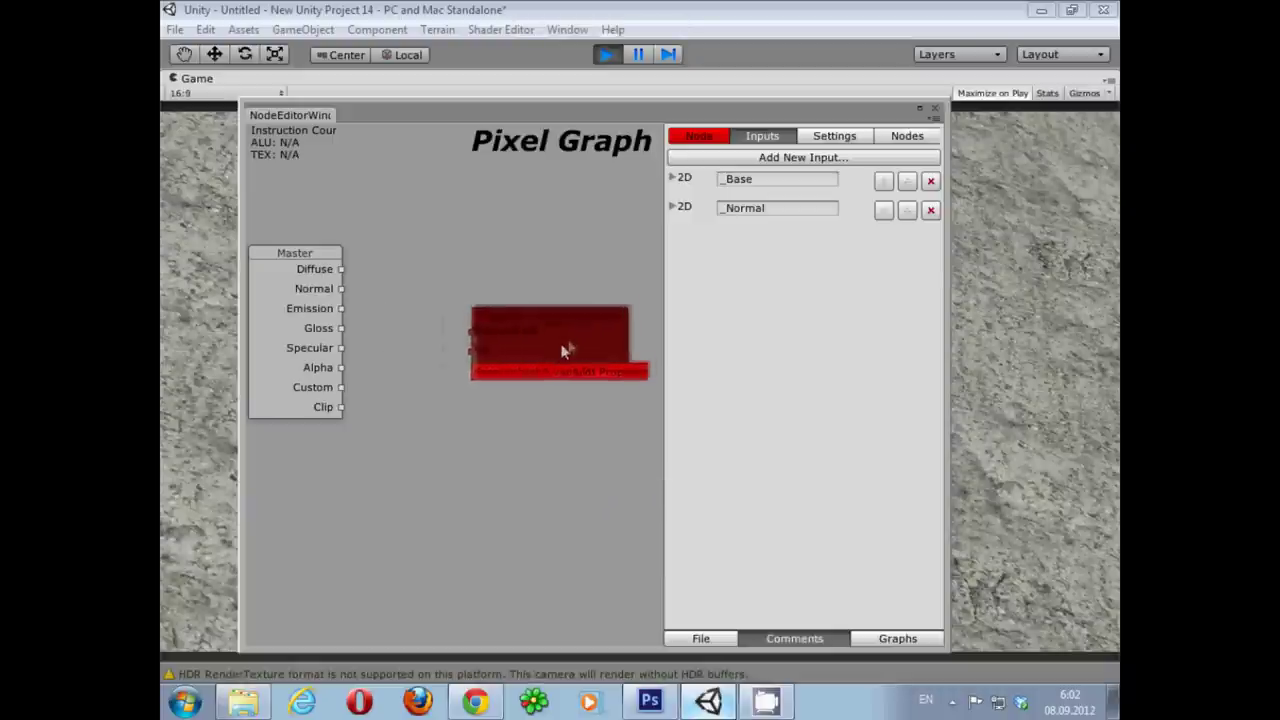
middle_click_drag(566, 363, 541, 378)
right_click(506, 396)
mouse_move(585, 468)
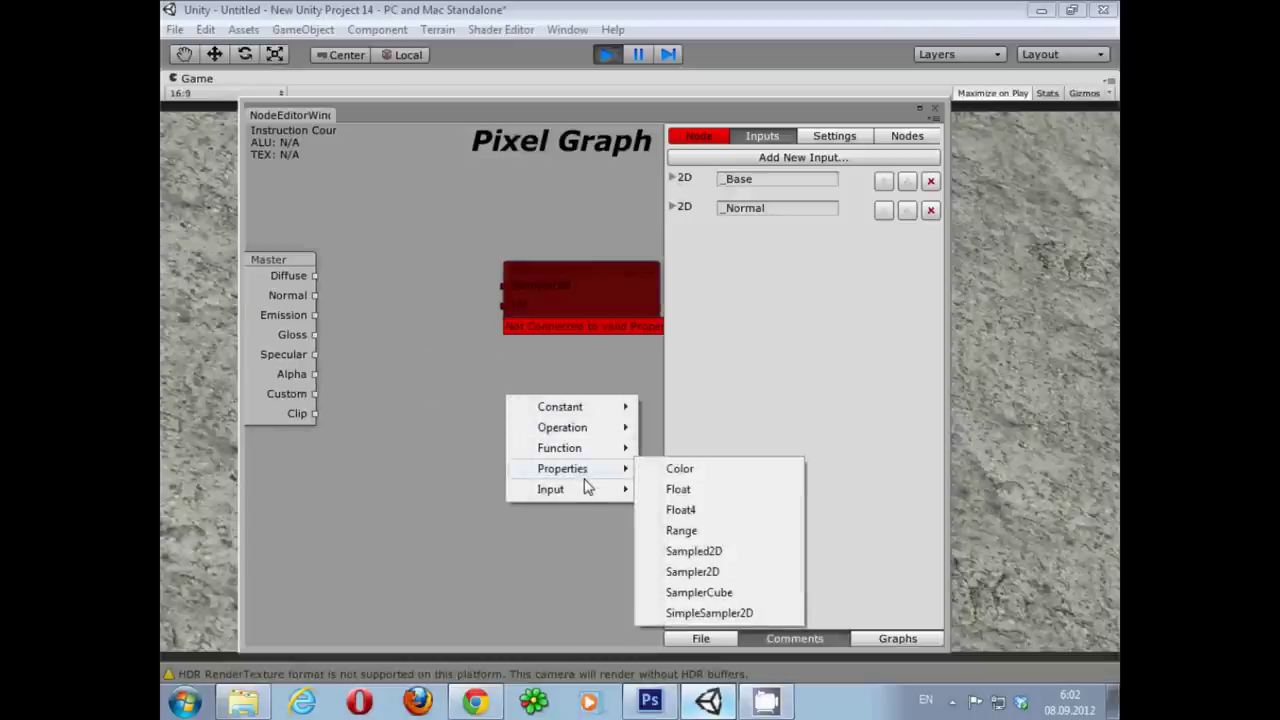
left_click(702, 570)
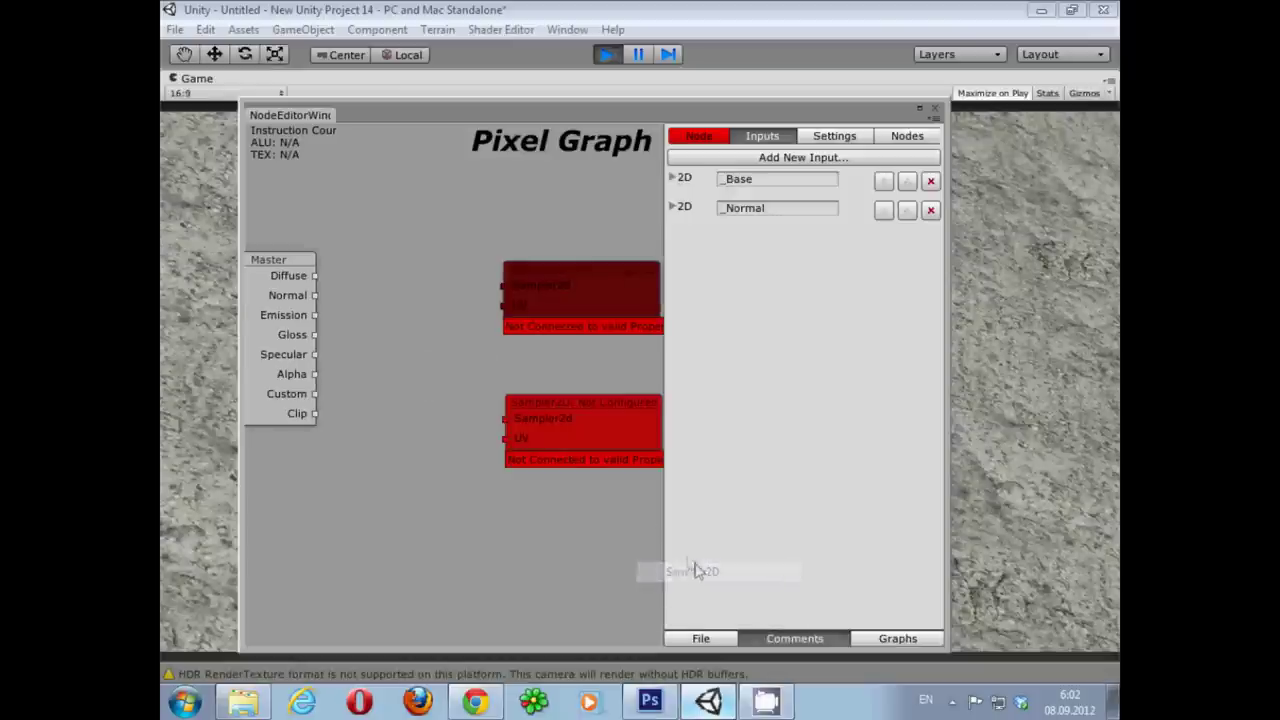
left_click_drag(574, 437, 574, 403)
Step: Add a Tex2D function node and place it left of the first sampler
right_click(430, 353)
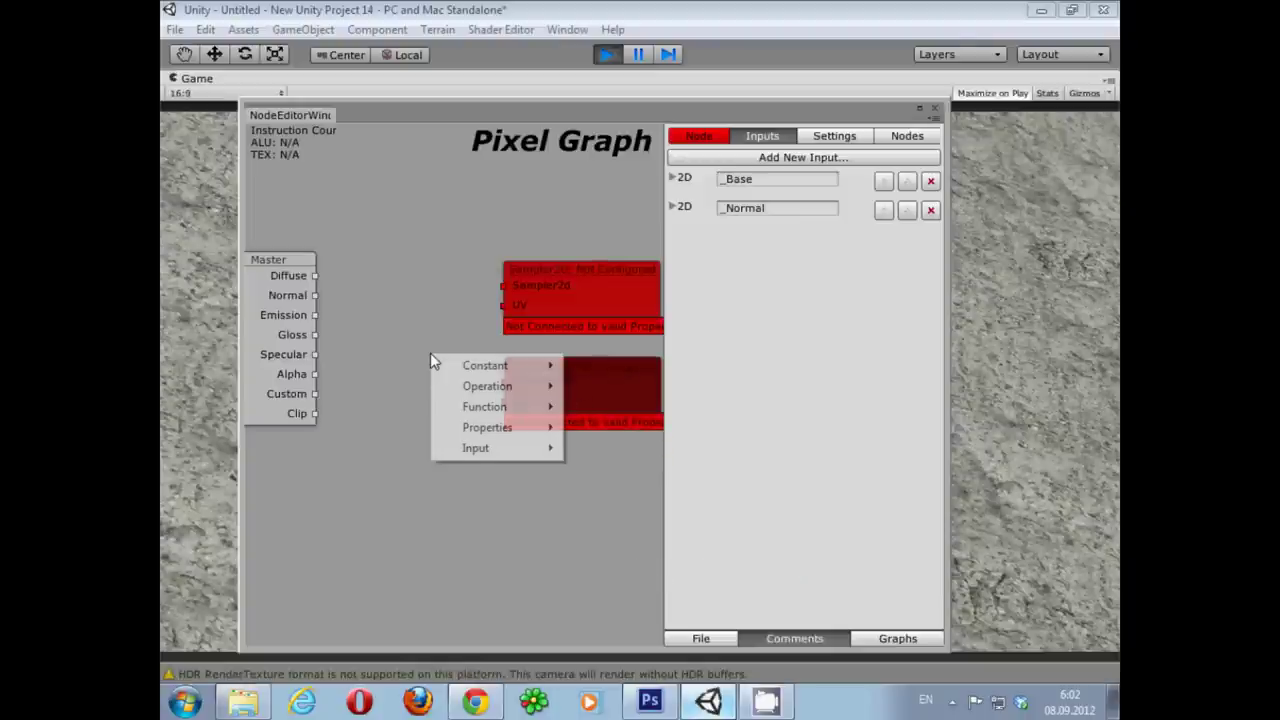
mouse_move(470, 390)
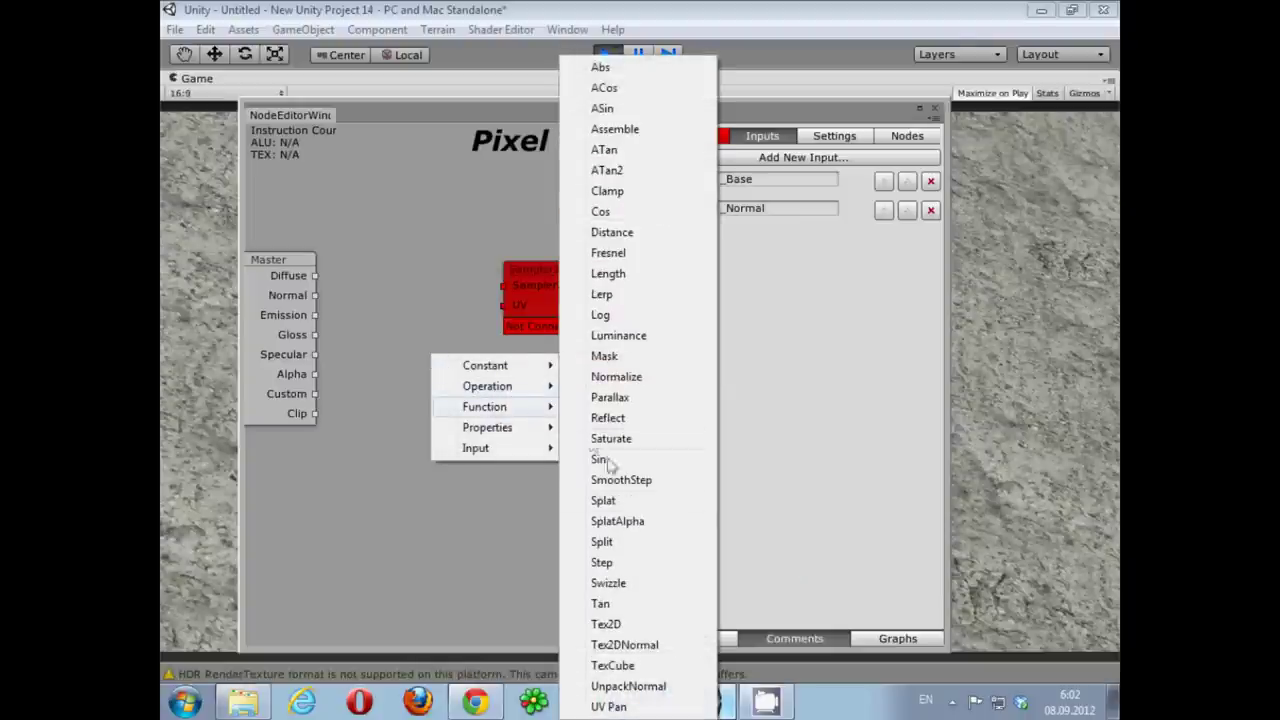
left_click(645, 632)
left_click_drag(472, 384, 406, 285)
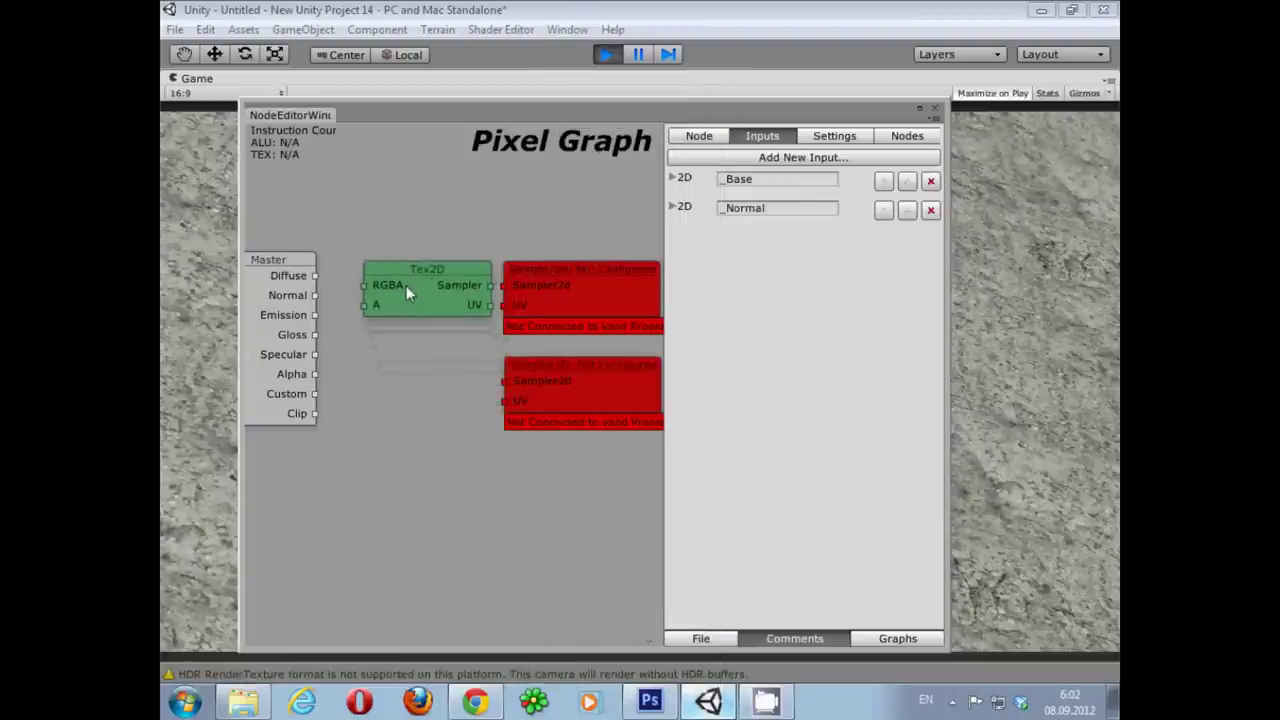
right_click(427, 433)
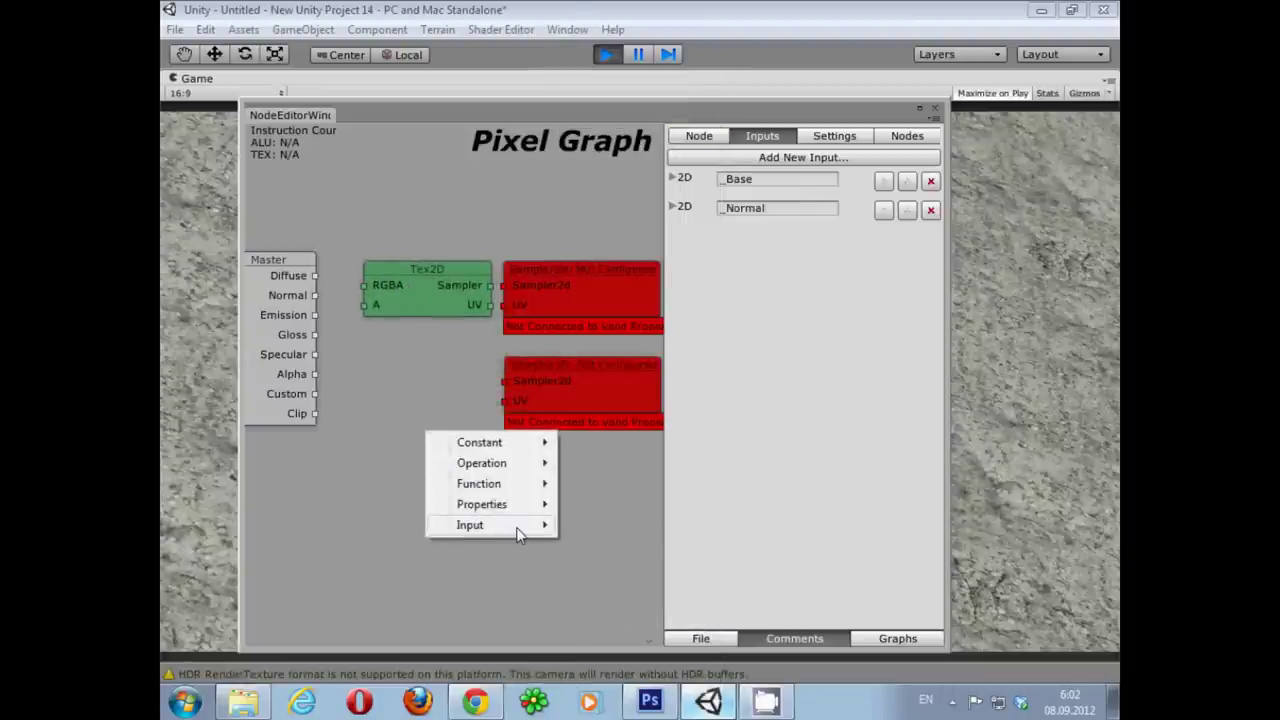
Step: Add an UnpackNormal function node beside Master and shift the lower sampler right
mouse_move(516, 527)
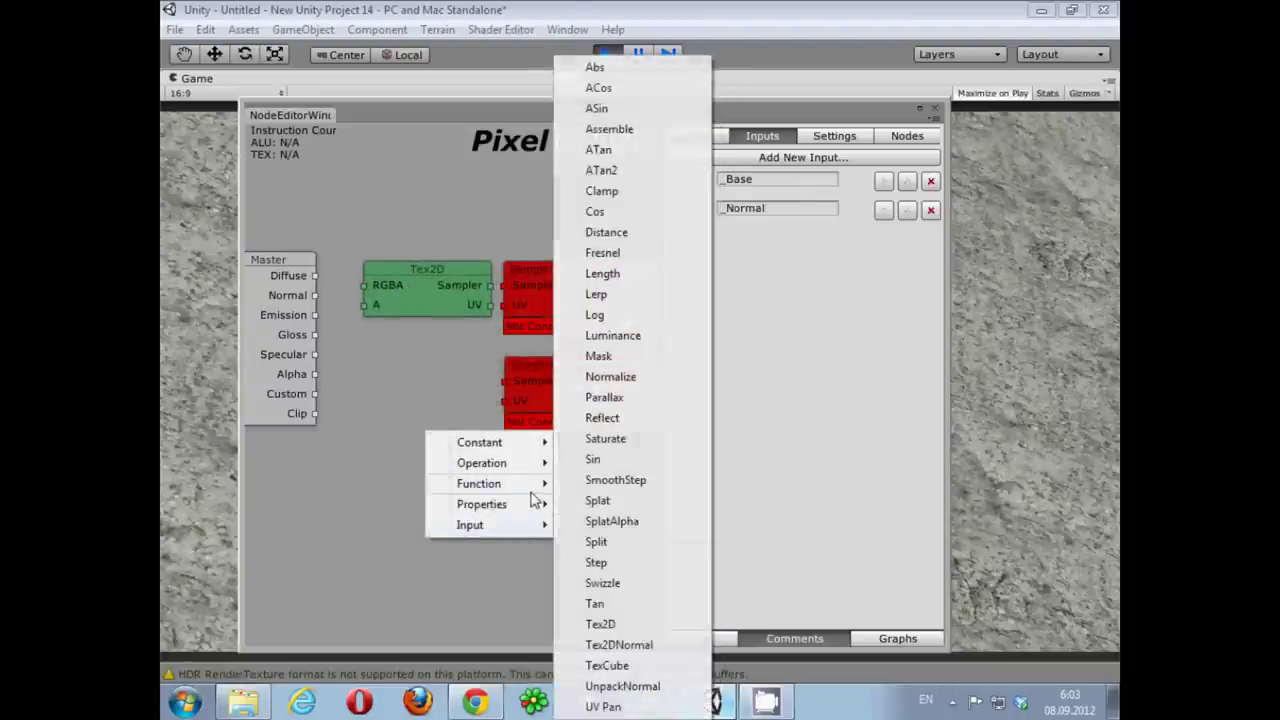
mouse_move(555, 491)
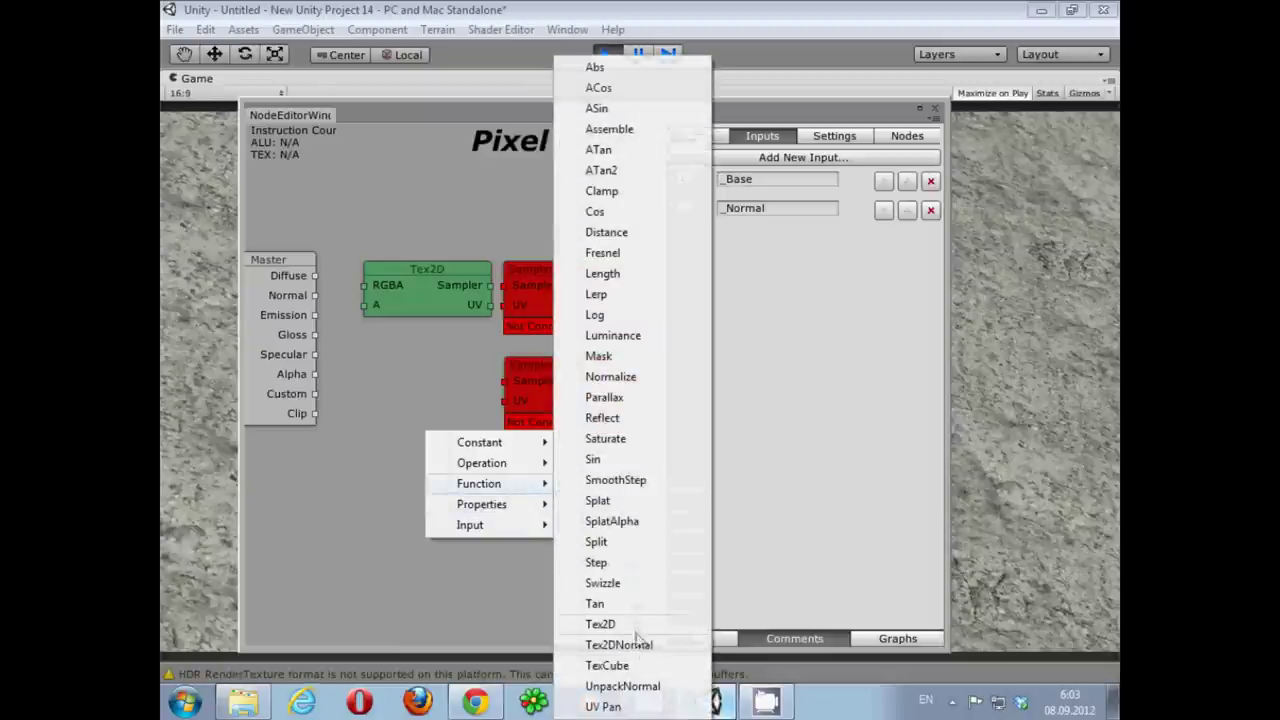
left_click(651, 693)
left_click_drag(478, 454, 410, 390)
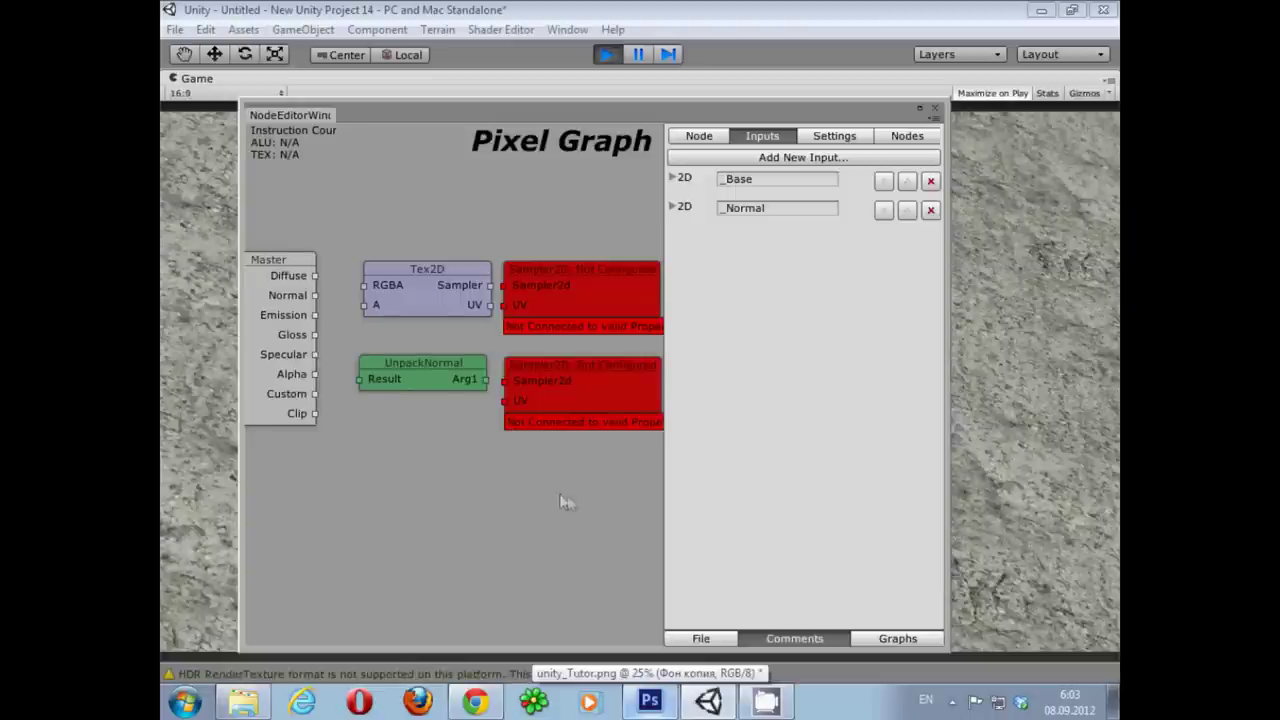
middle_click_drag(566, 500, 462, 520)
left_click_drag(409, 443, 540, 434)
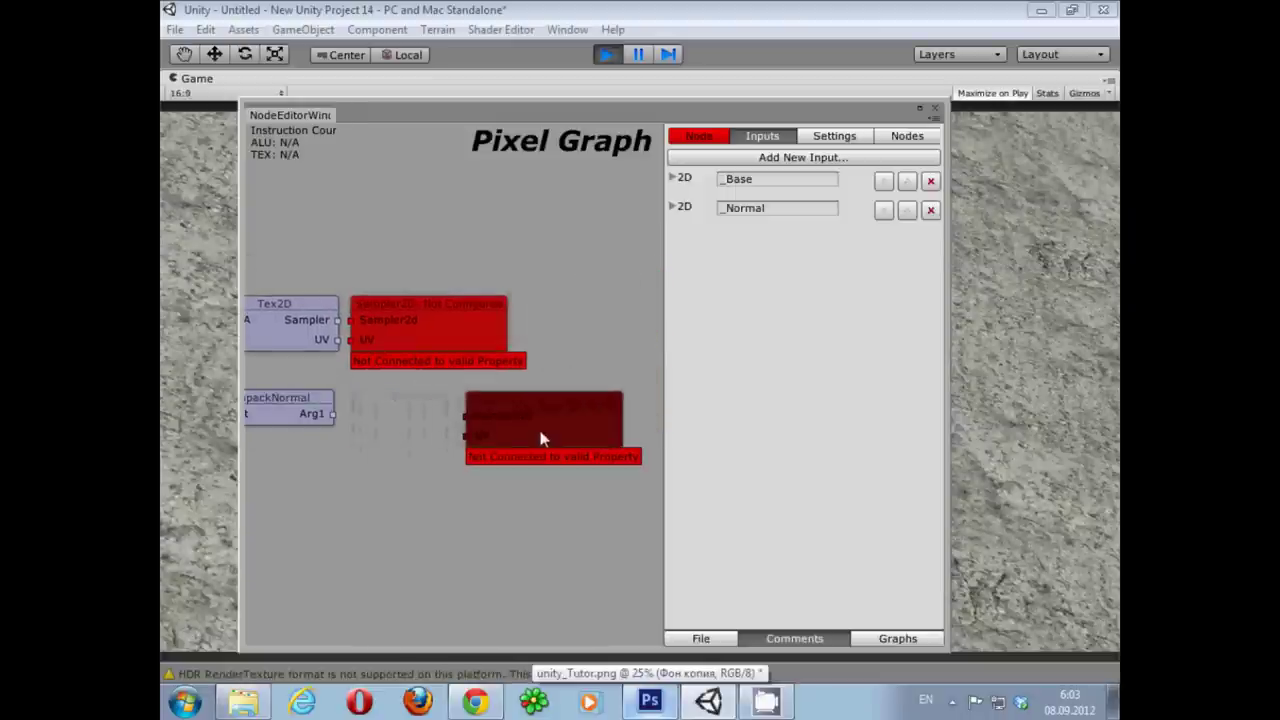
Step: Add a Tex2DNormal node and place it beside UnpackNormal
right_click(360, 420)
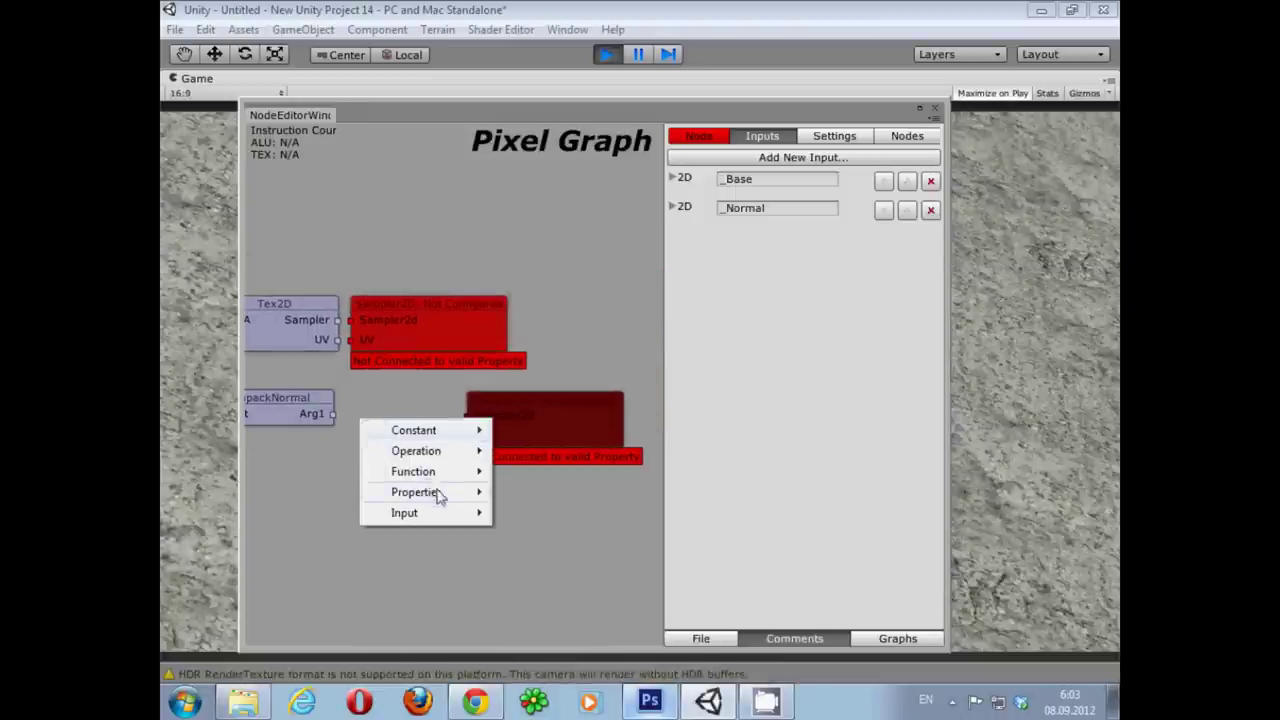
mouse_move(441, 474)
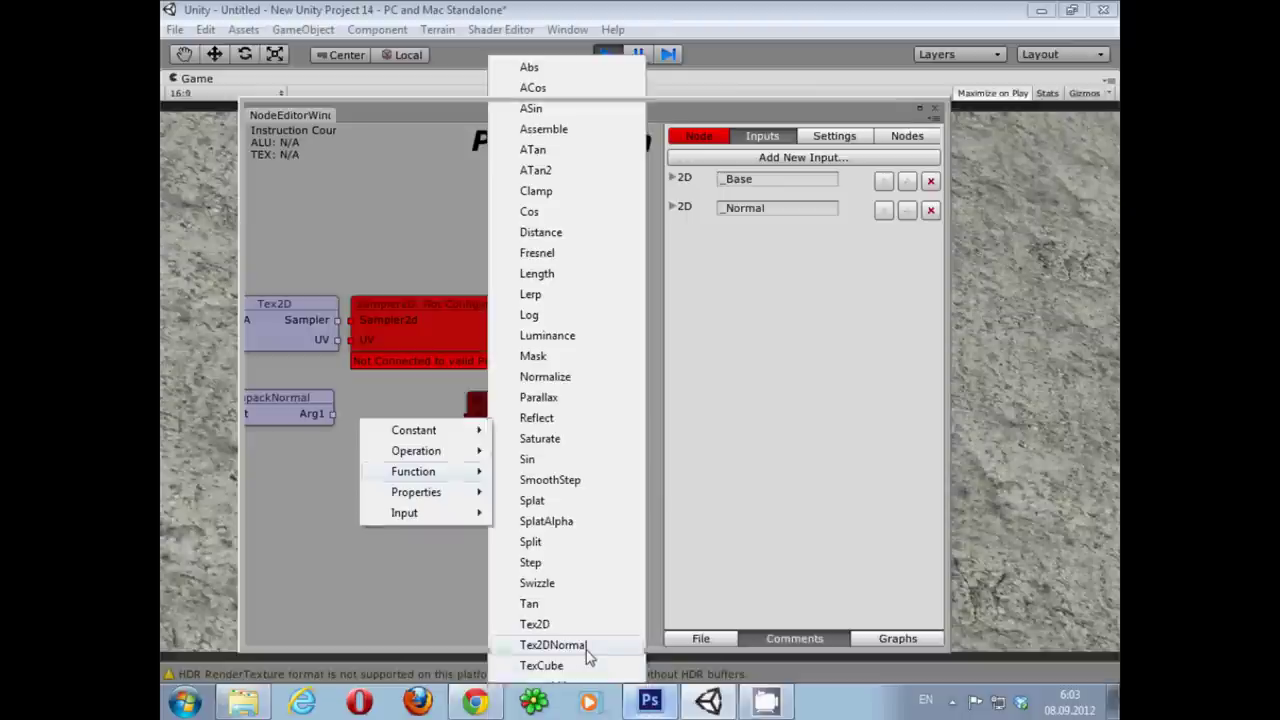
left_click(552, 645)
left_click_drag(555, 440, 614, 456)
mouse_move(443, 447)
left_mouse_down()
mouse_move(451, 414)
mouse_move(378, 432)
mouse_move(333, 414)
left_mouse_up()
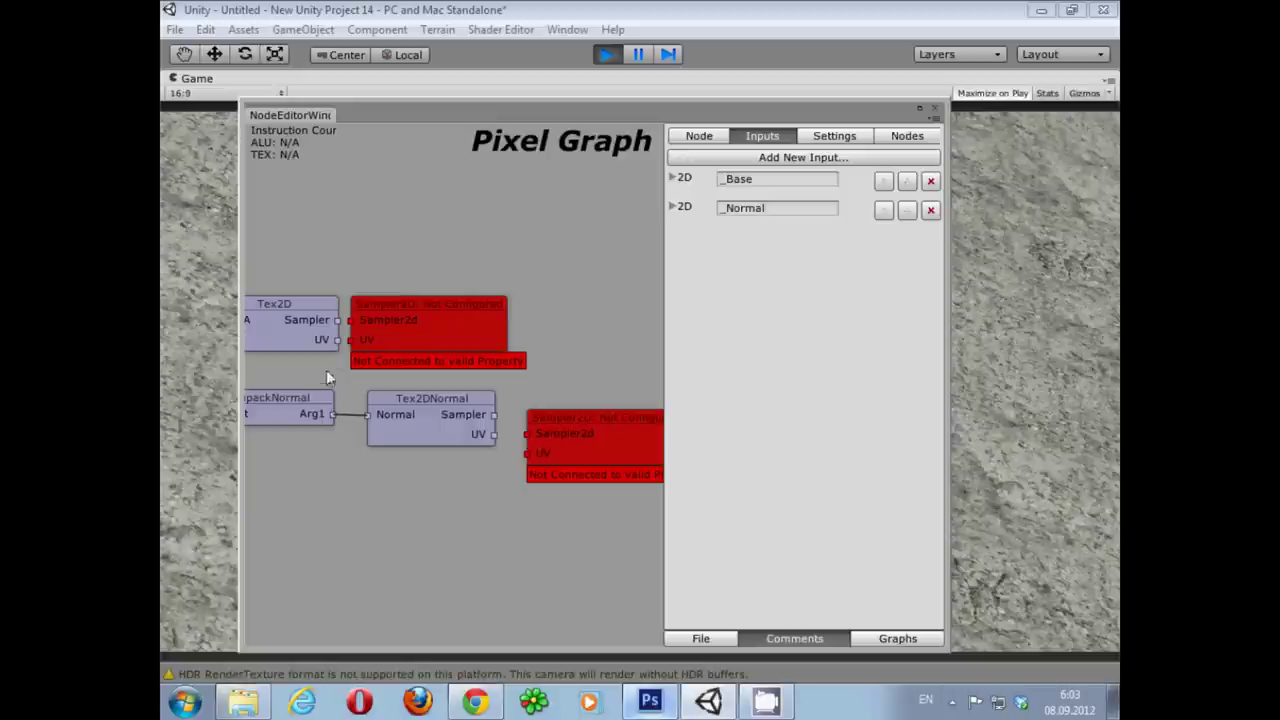
Step: Wire UnpackNormal Arg1 to Tex2DNormal Normal, and both texture nodes to their Sampler2D nodes
mouse_move(410, 338)
left_mouse_down()
mouse_move(566, 320)
mouse_move(338, 320)
left_mouse_up()
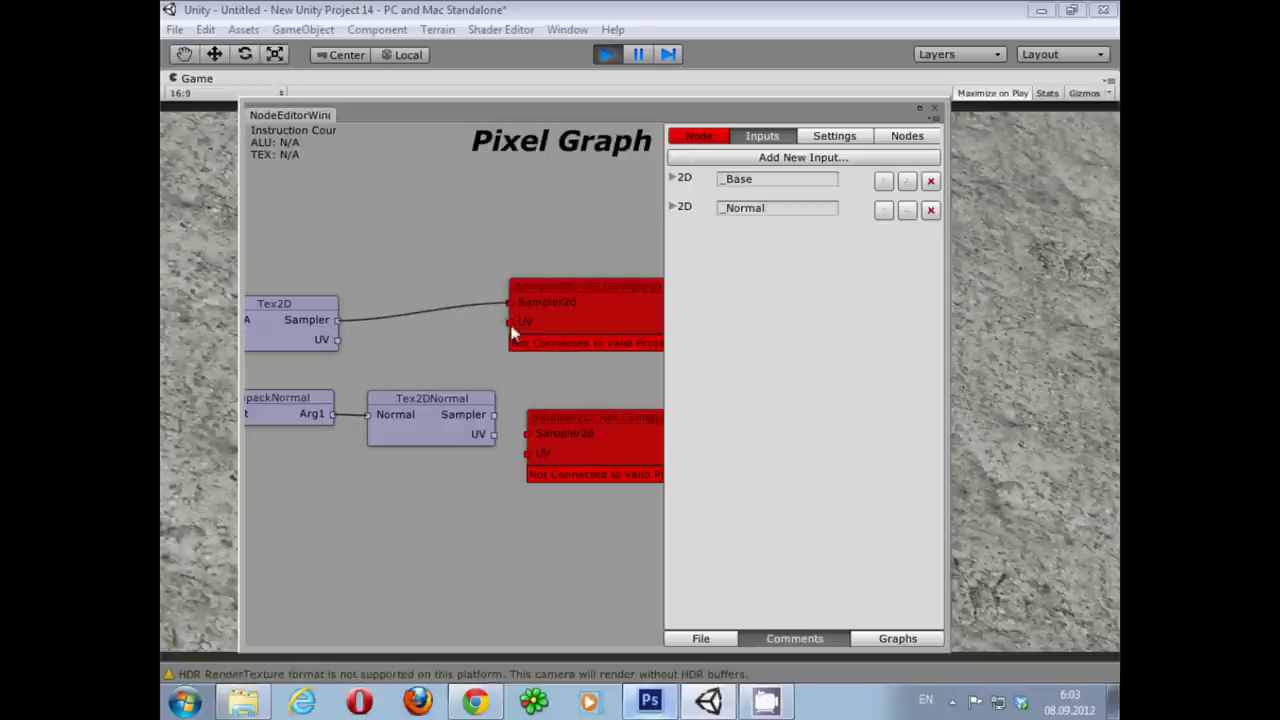
mouse_move(508, 322)
left_mouse_down()
mouse_move(337, 341)
mouse_move(402, 316)
left_mouse_up()
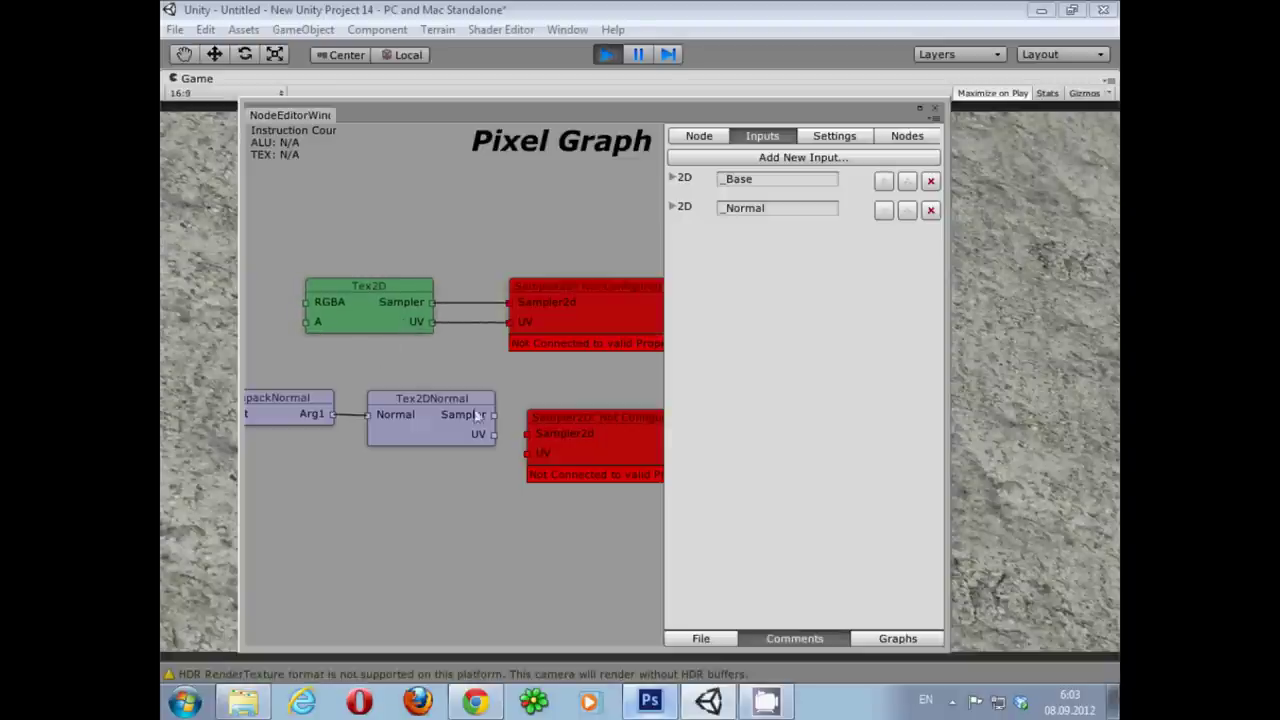
left_click_drag(522, 438, 495, 415)
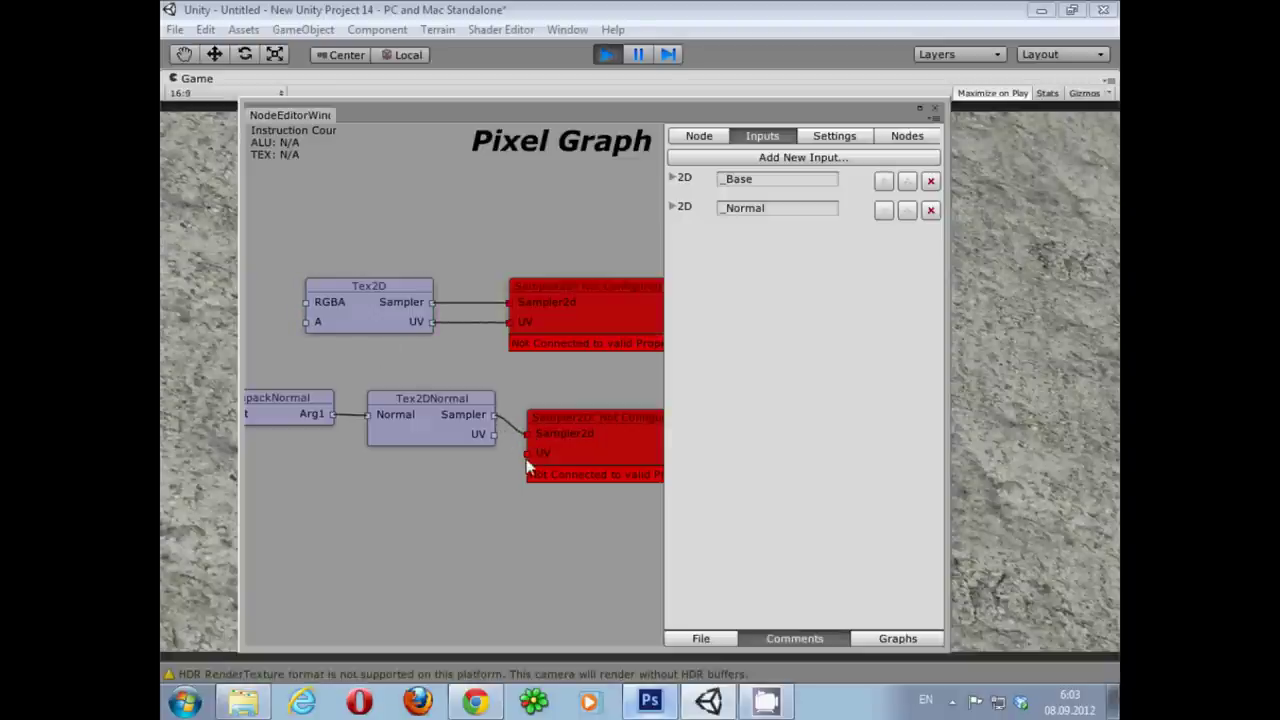
middle_click_drag(371, 380, 529, 428)
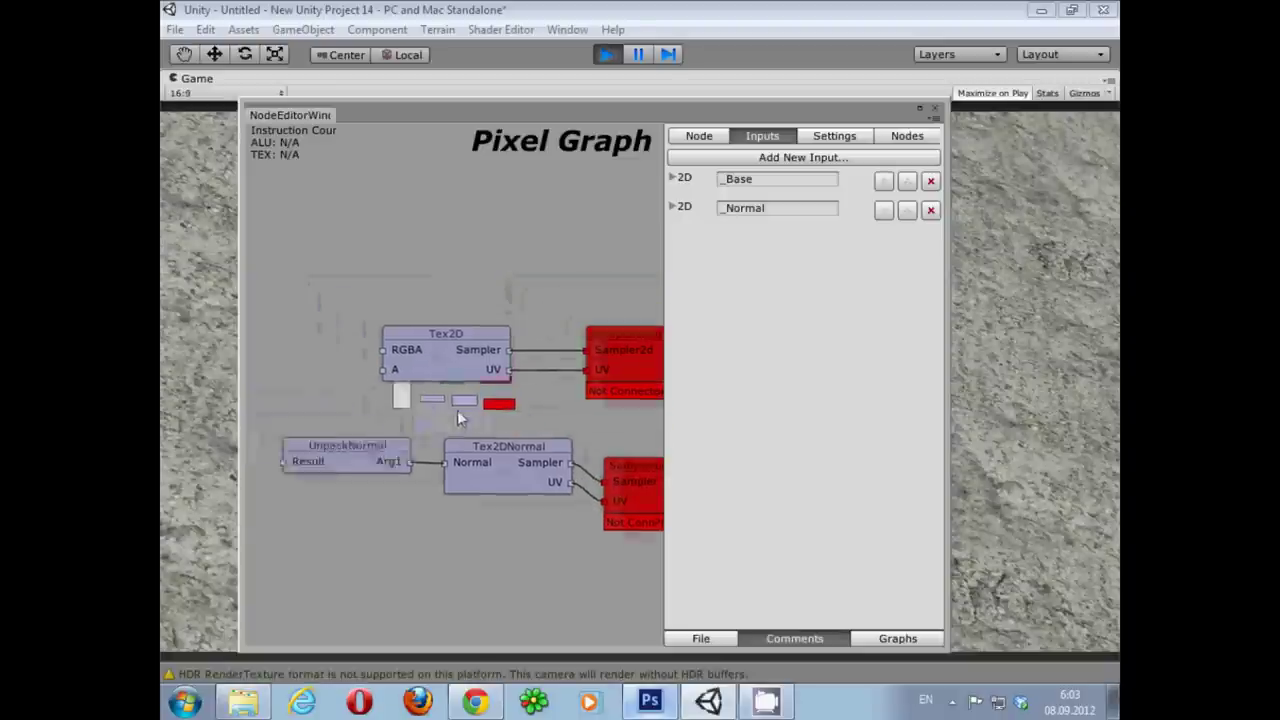
Step: Wire UnpackNormal Result to Master Normal, Tex2D RGBA to Diffuse and Tex2D A to Alpha
right_click(367, 397)
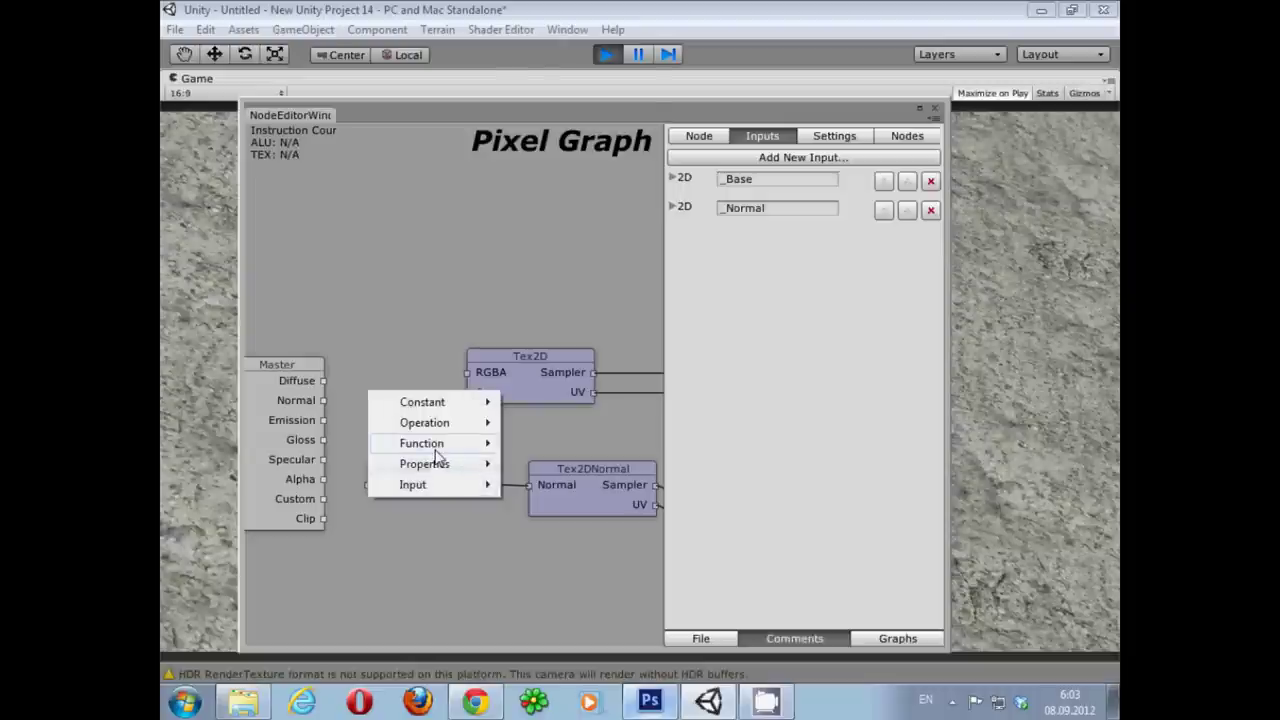
mouse_move(425, 445)
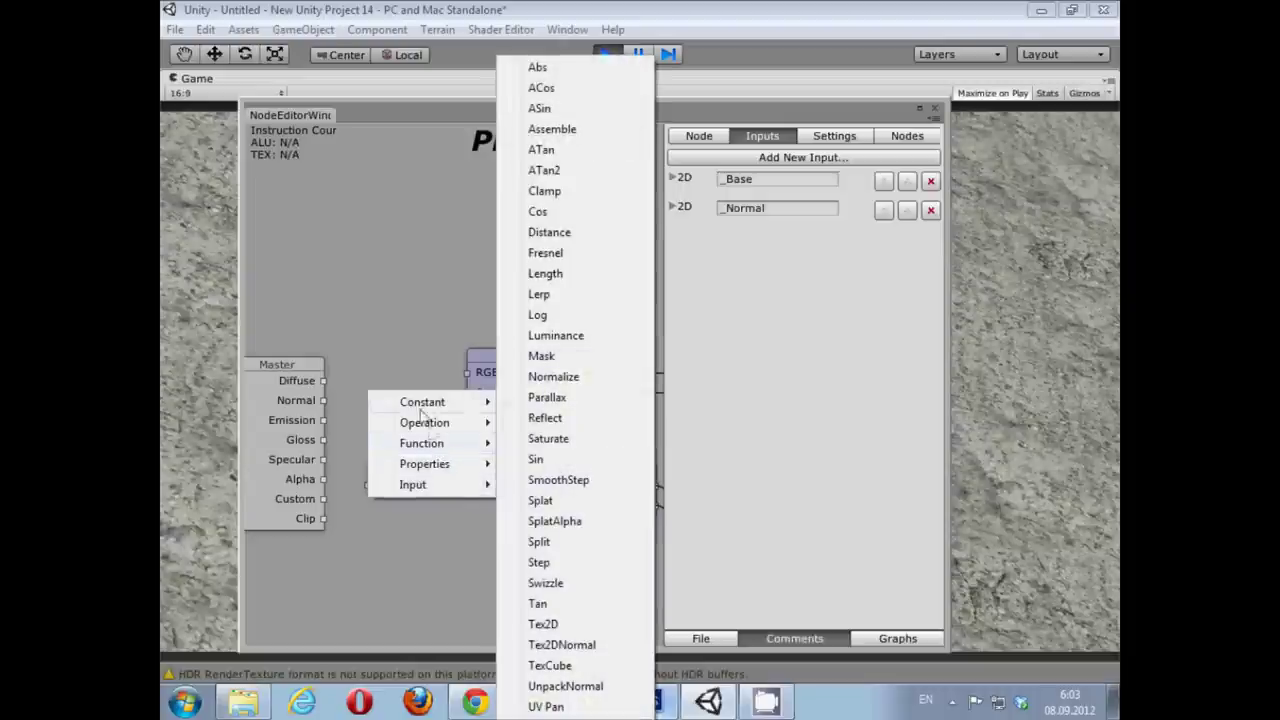
left_click(565, 686)
mouse_move(411, 391)
middle_mouse_down()
mouse_move(376, 476)
mouse_move(423, 483)
middle_mouse_up()
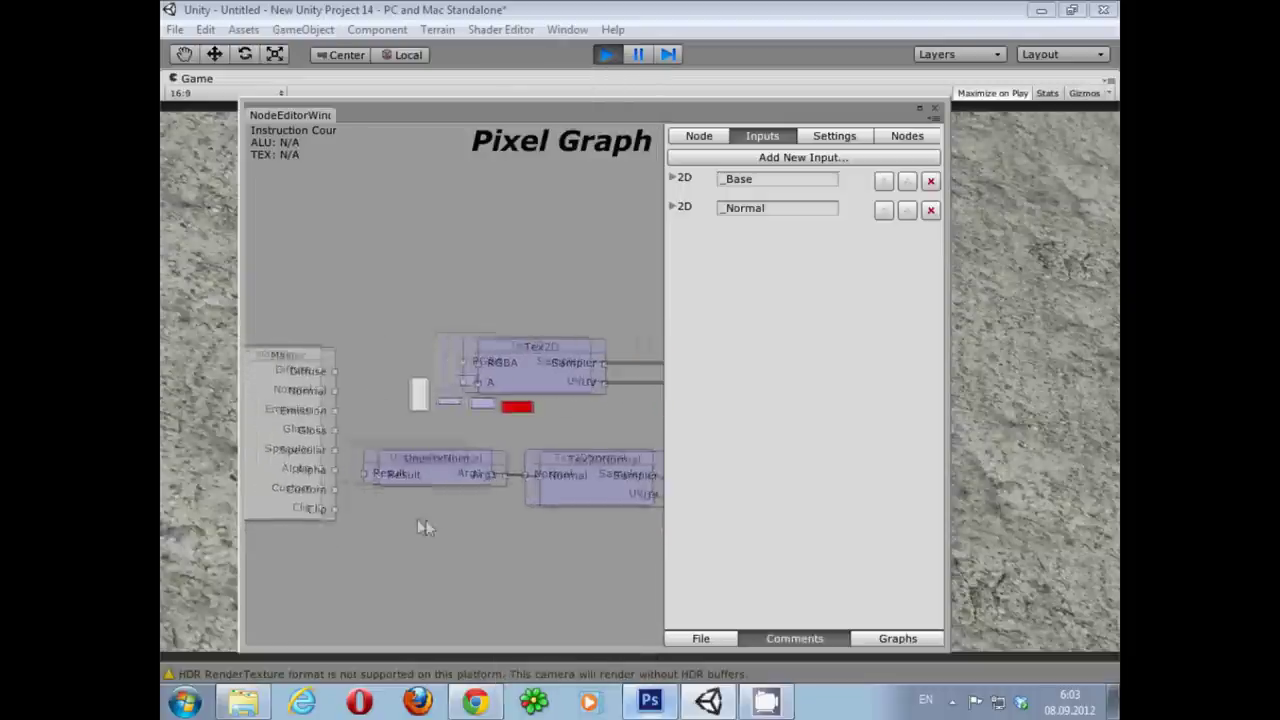
left_click_drag(385, 475, 340, 391)
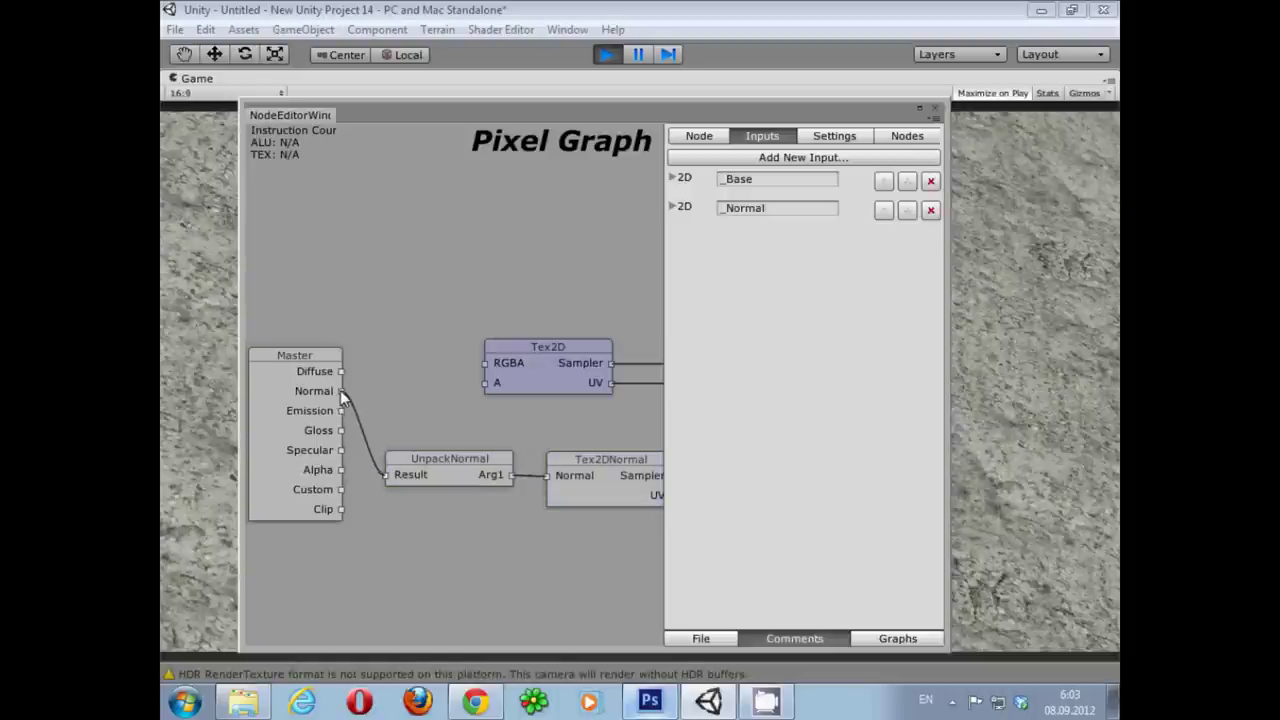
left_click_drag(484, 363, 341, 371)
mouse_move(484, 383)
left_mouse_down()
mouse_move(372, 478)
mouse_move(344, 471)
left_mouse_up()
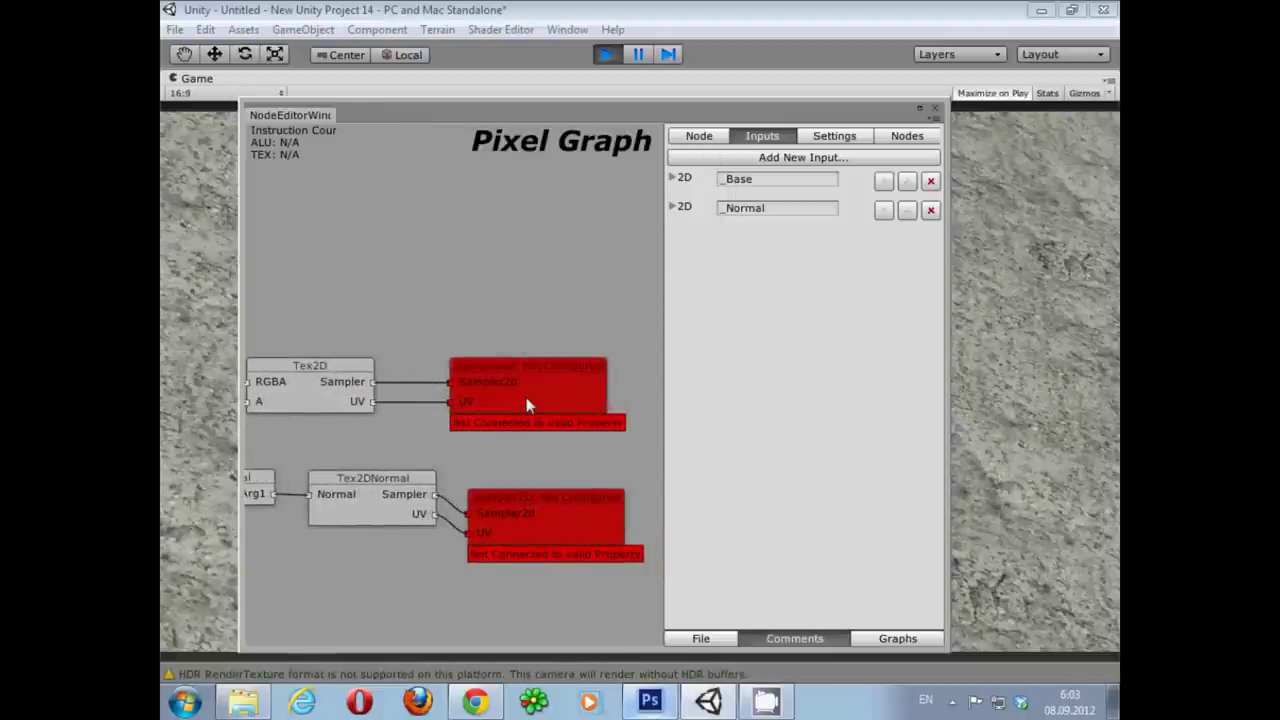
Step: Set the upper Sampler2D node's Input Property to _Base and the lower one's to _Normal
left_click(528, 407)
left_click(828, 160)
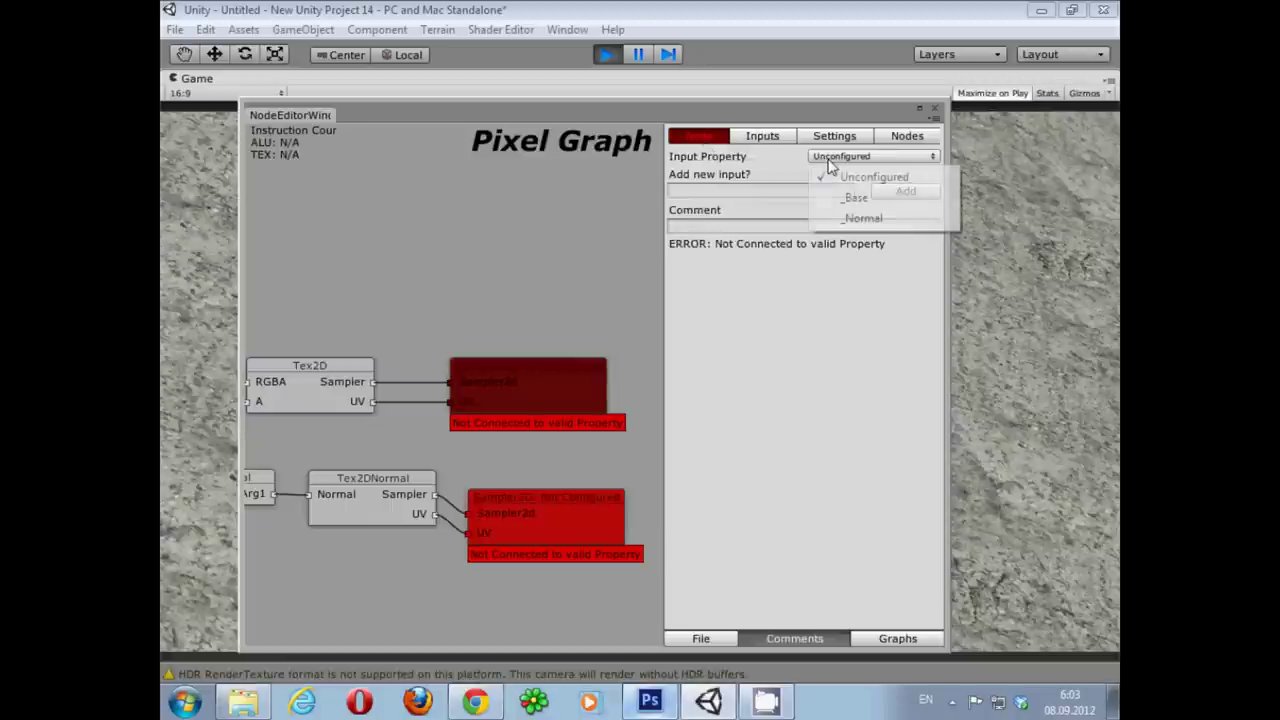
left_click(852, 198)
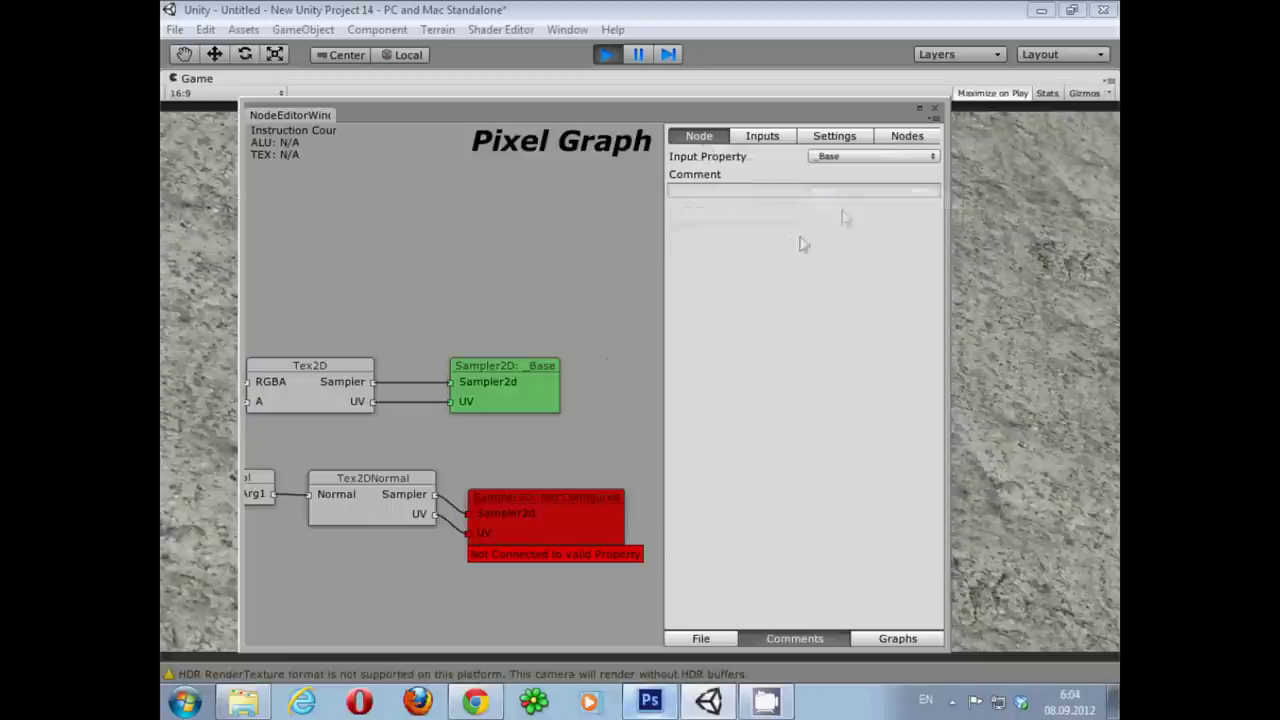
left_click(583, 515)
left_click(872, 157)
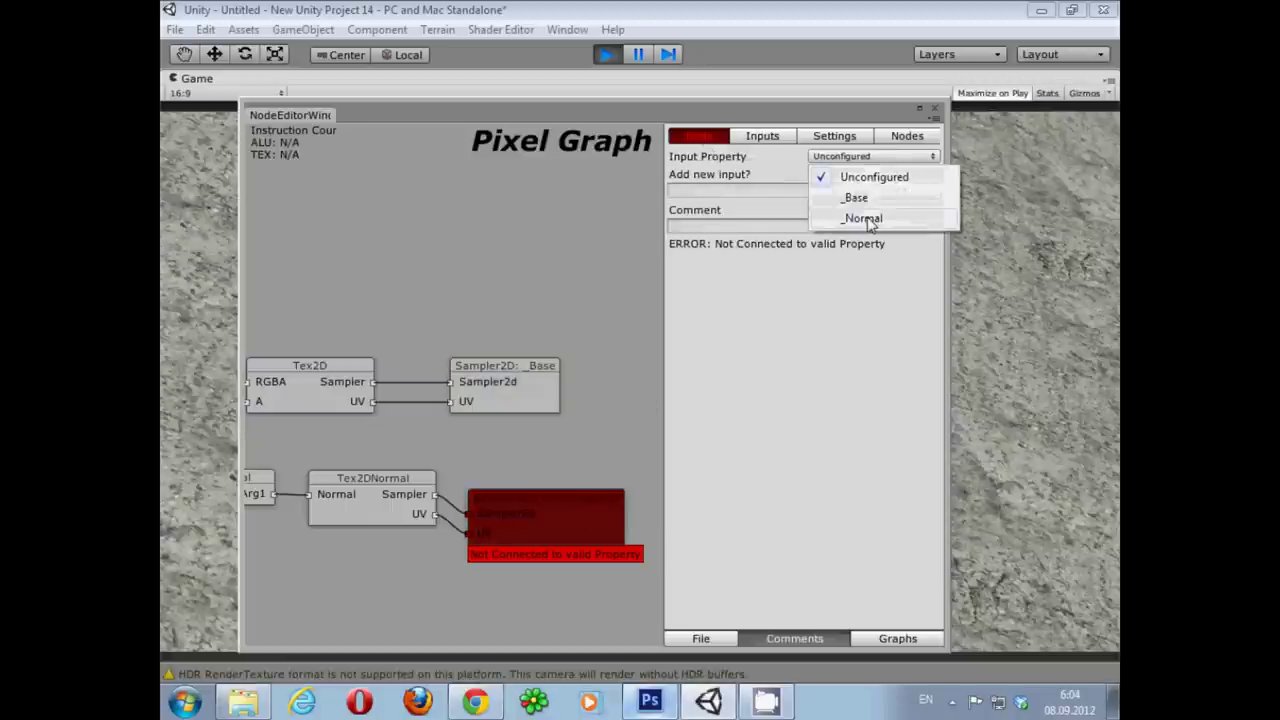
left_click(866, 219)
left_click_drag(512, 528, 521, 505)
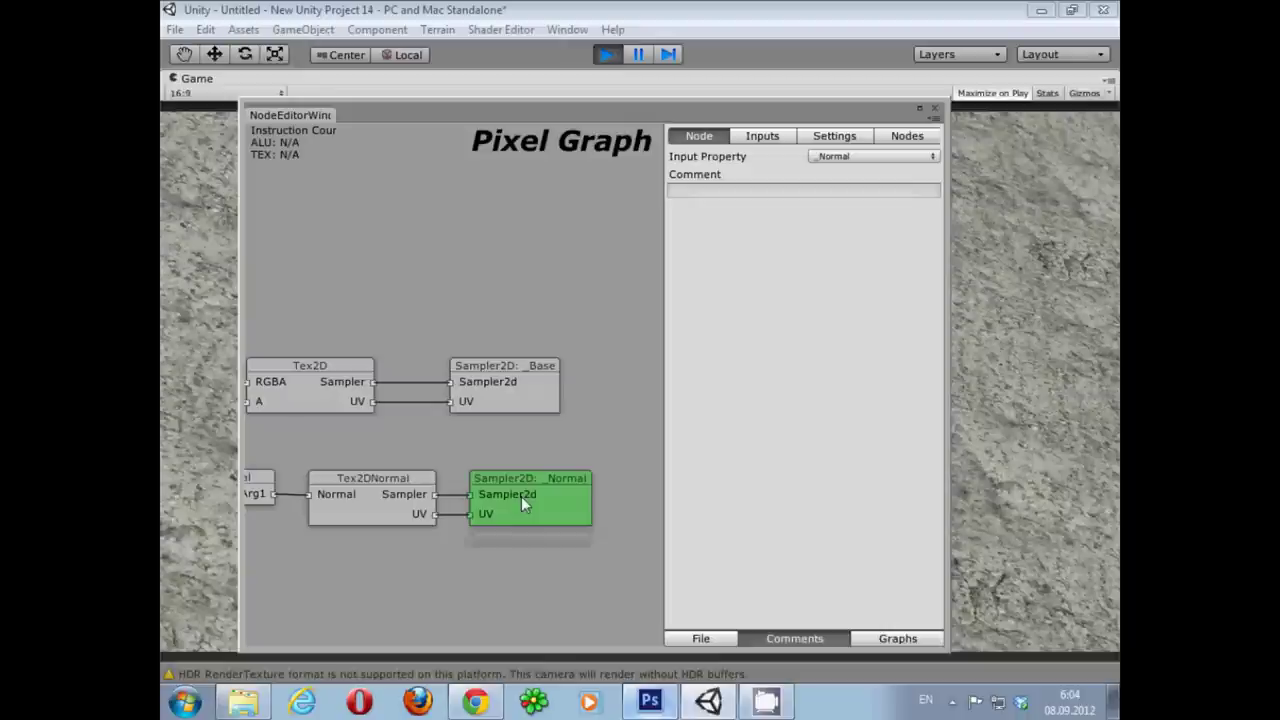
mouse_move(503, 566)
middle_mouse_down()
mouse_move(565, 558)
mouse_move(591, 486)
middle_mouse_up()
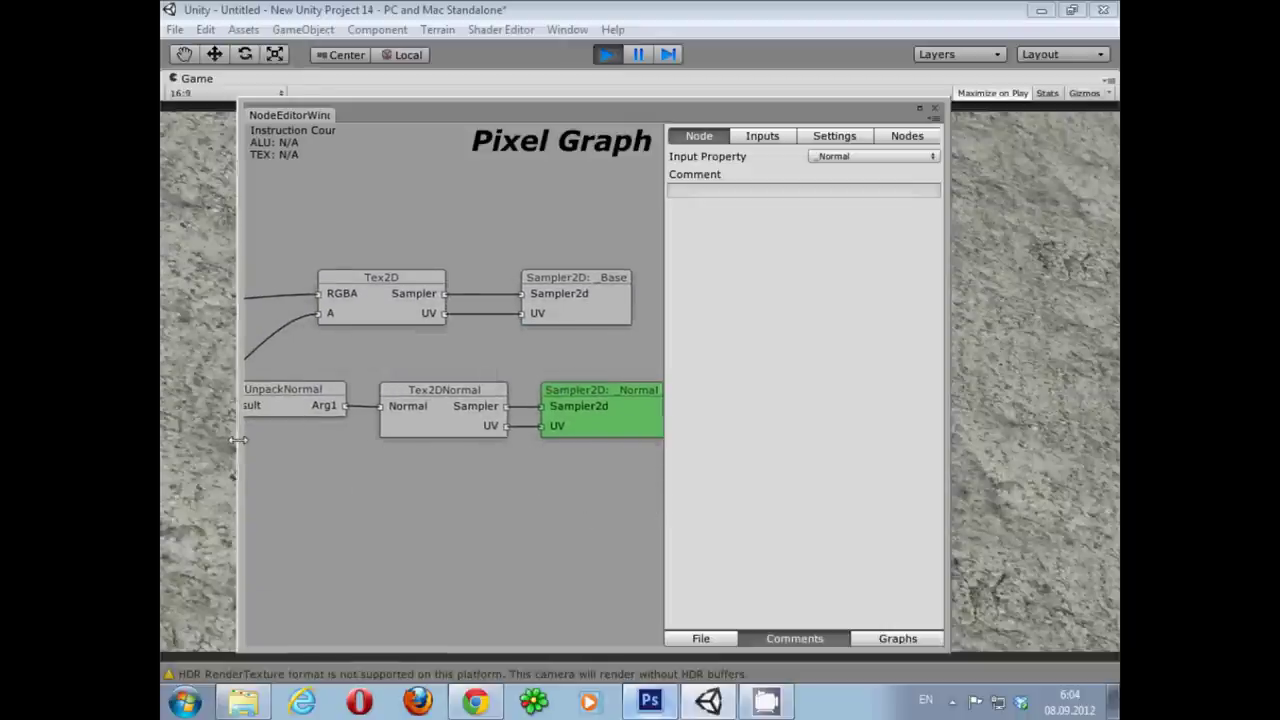
Step: Widen the NodeEditor window on both sides and show the shader's Inputs list
left_click_drag(237, 439, 163, 445)
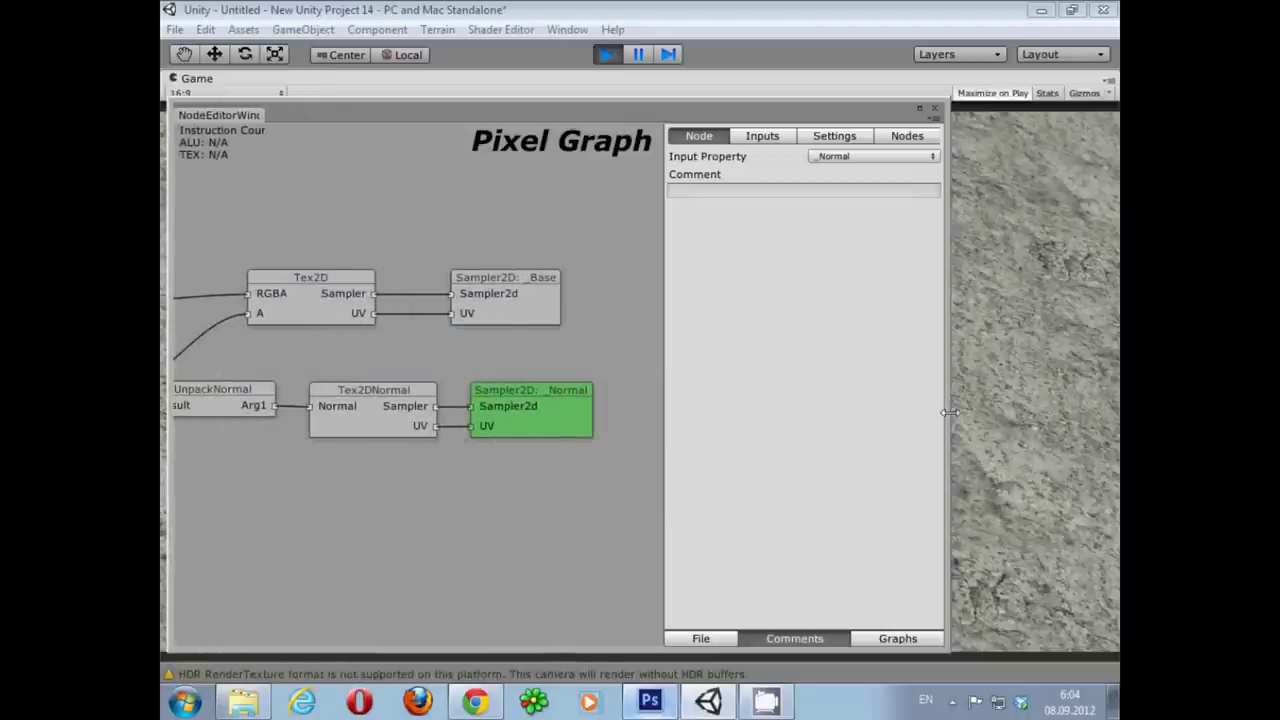
left_click_drag(944, 410, 1090, 408)
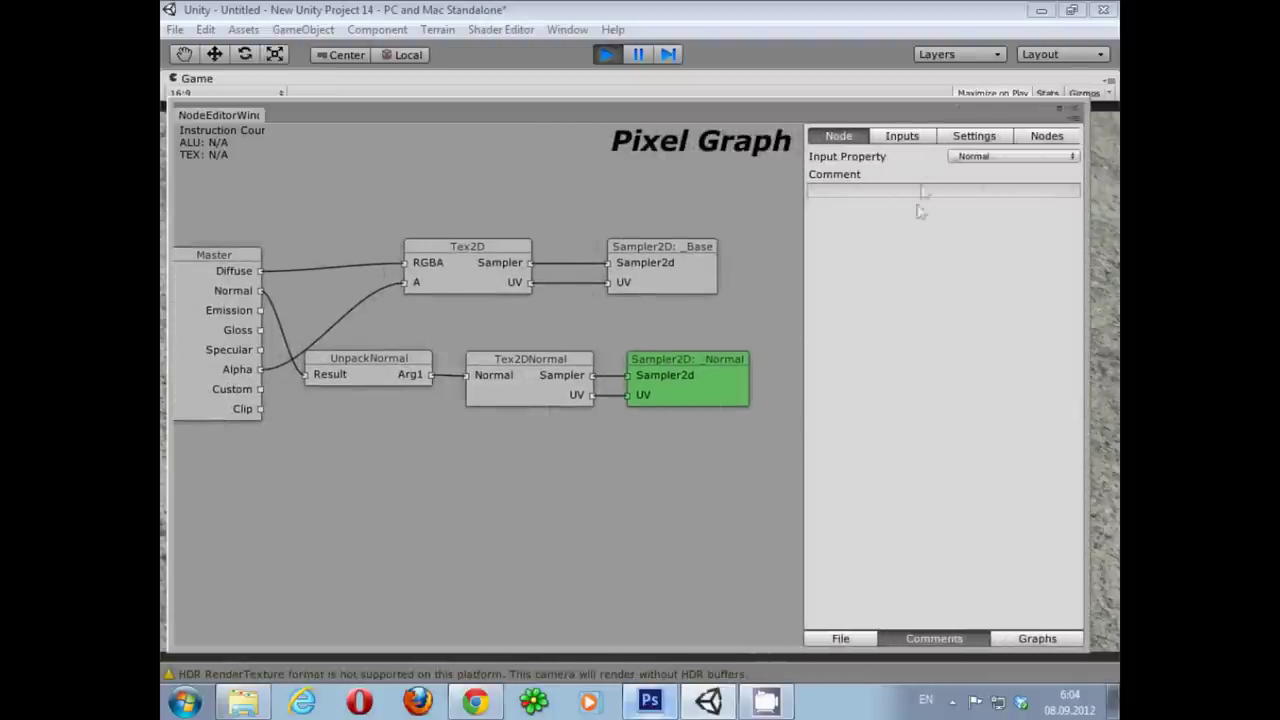
left_click(902, 137)
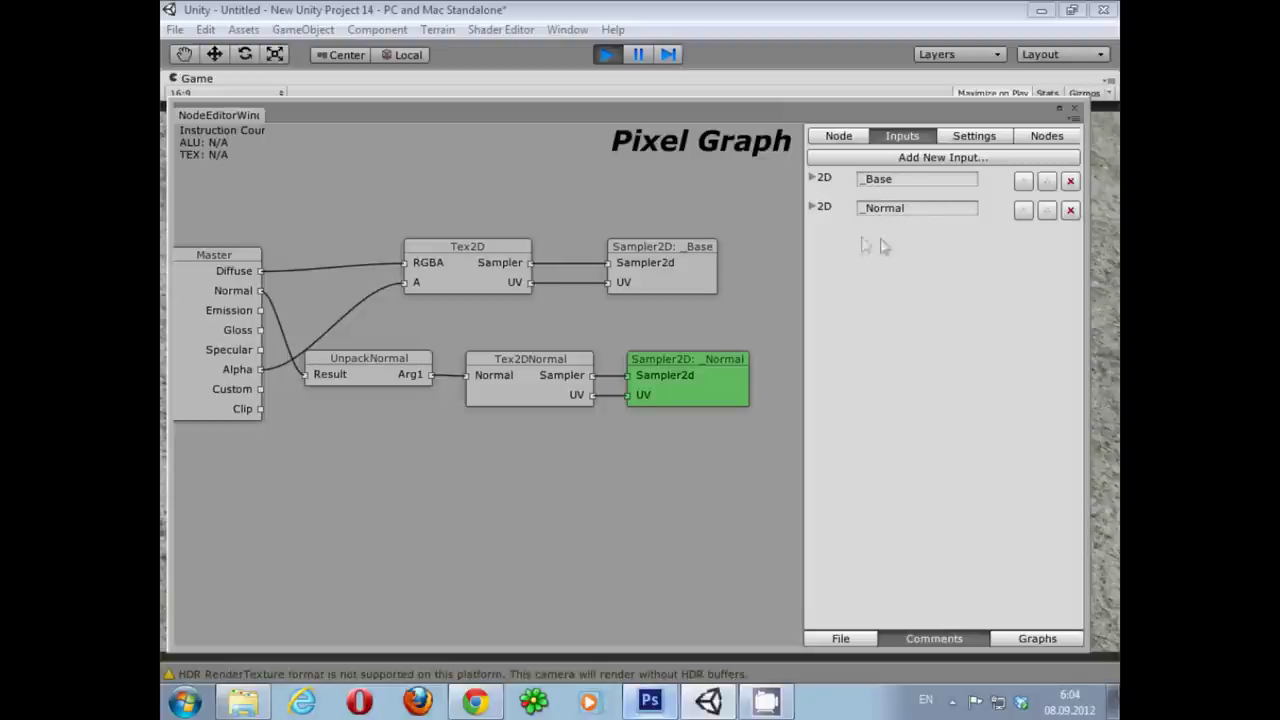
Step: Pan the canvas to center the fully wired pixel graph
mouse_move(551, 309)
left_mouse_down()
mouse_move(603, 314)
mouse_move(609, 361)
left_mouse_up()
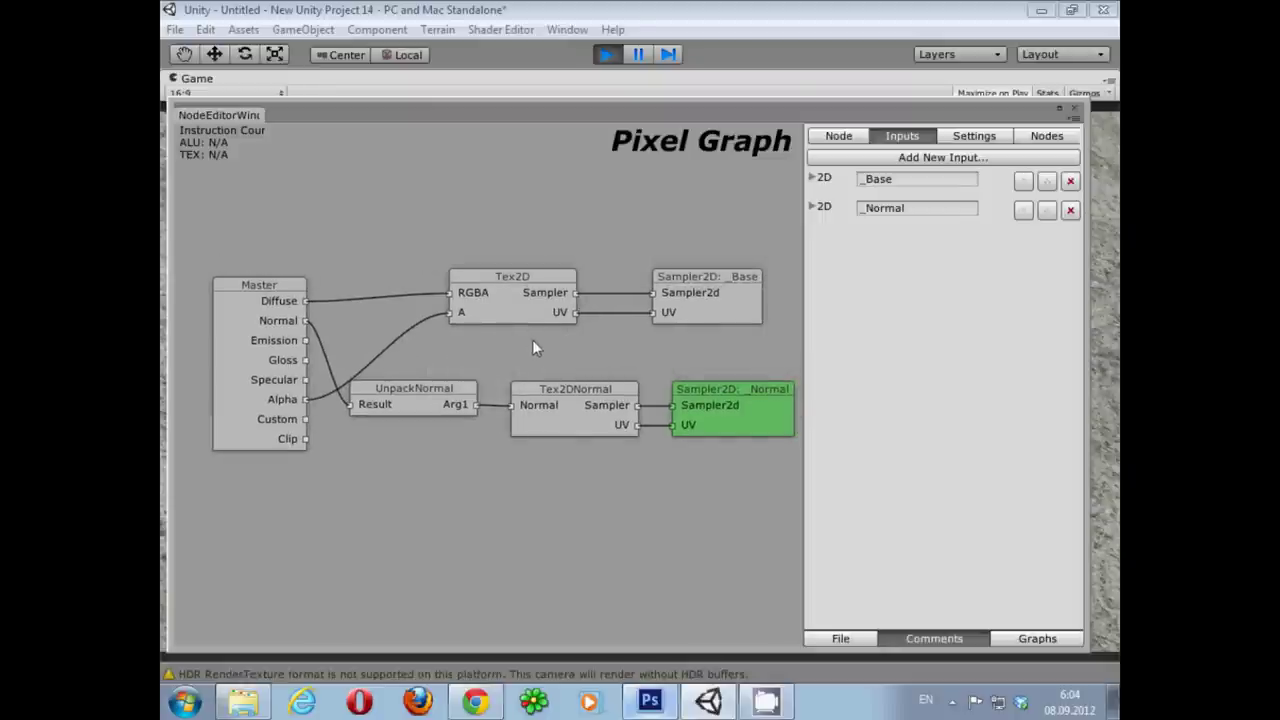
left_click_drag(609, 334, 595, 312)
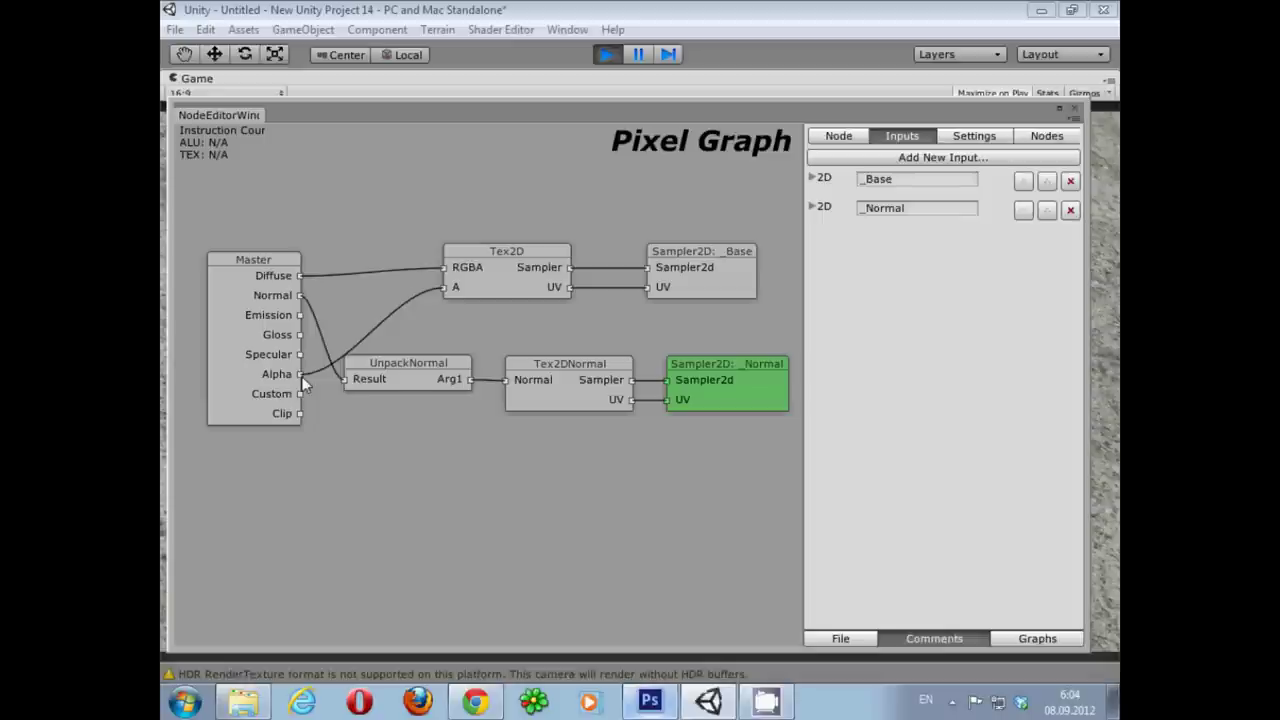
mouse_move(439, 456)
middle_mouse_down()
mouse_move(523, 455)
mouse_move(528, 438)
middle_mouse_up()
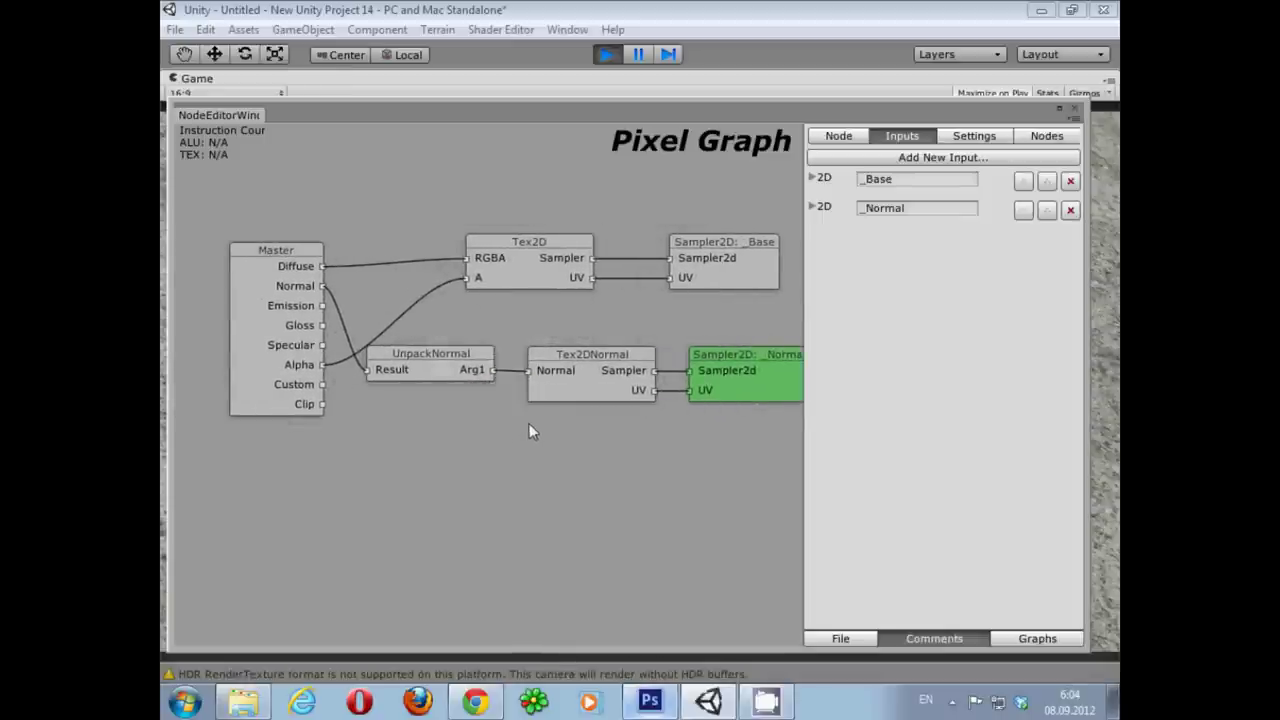
middle_click_drag(529, 431, 429, 426)
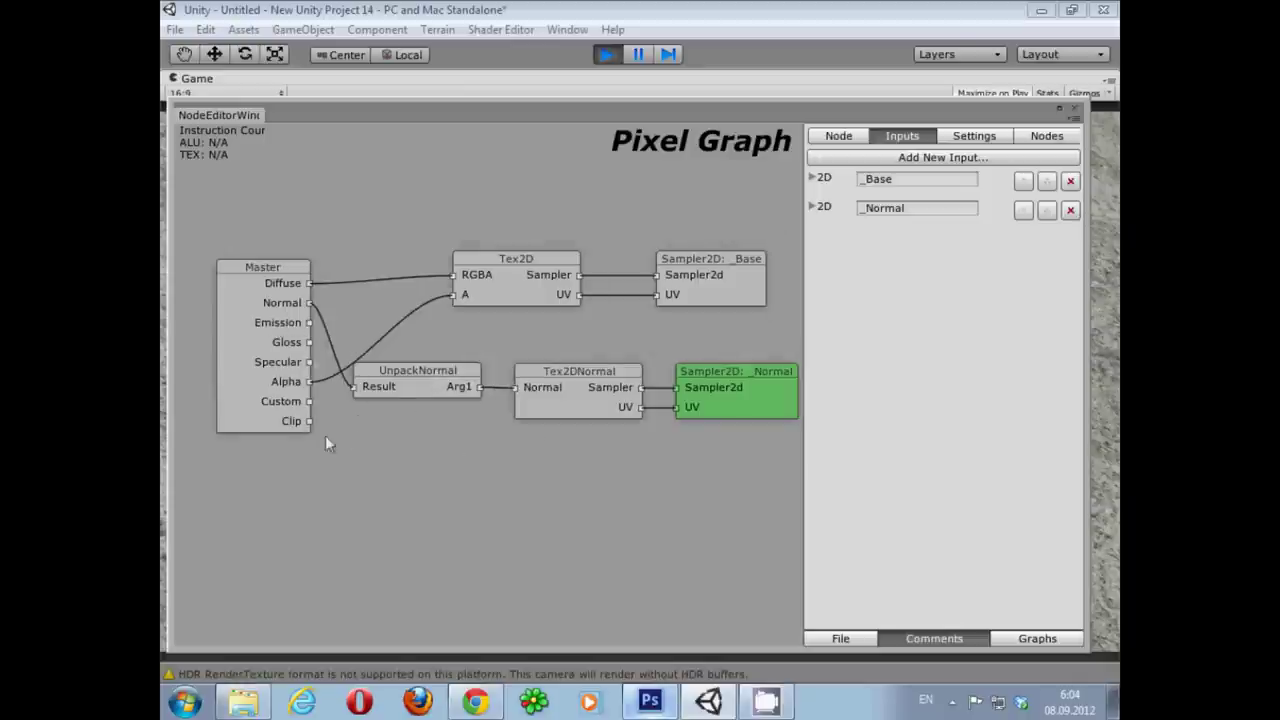
middle_click_drag(553, 345, 462, 368)
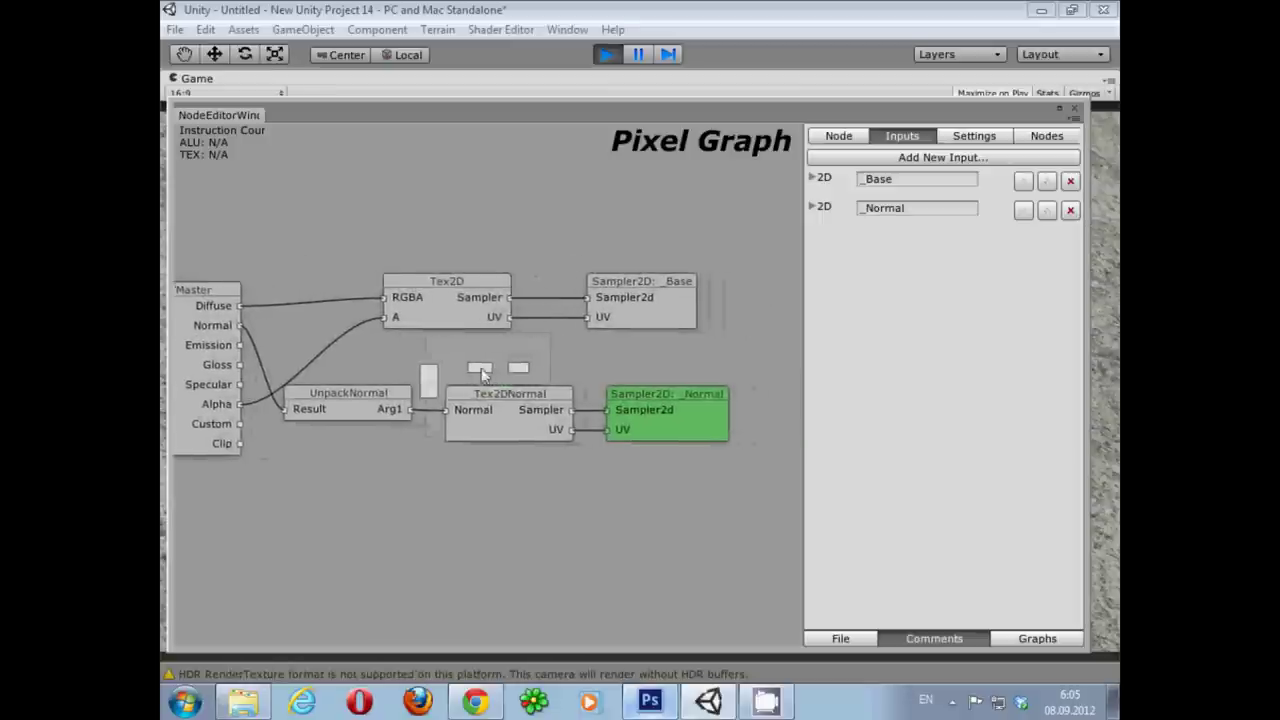
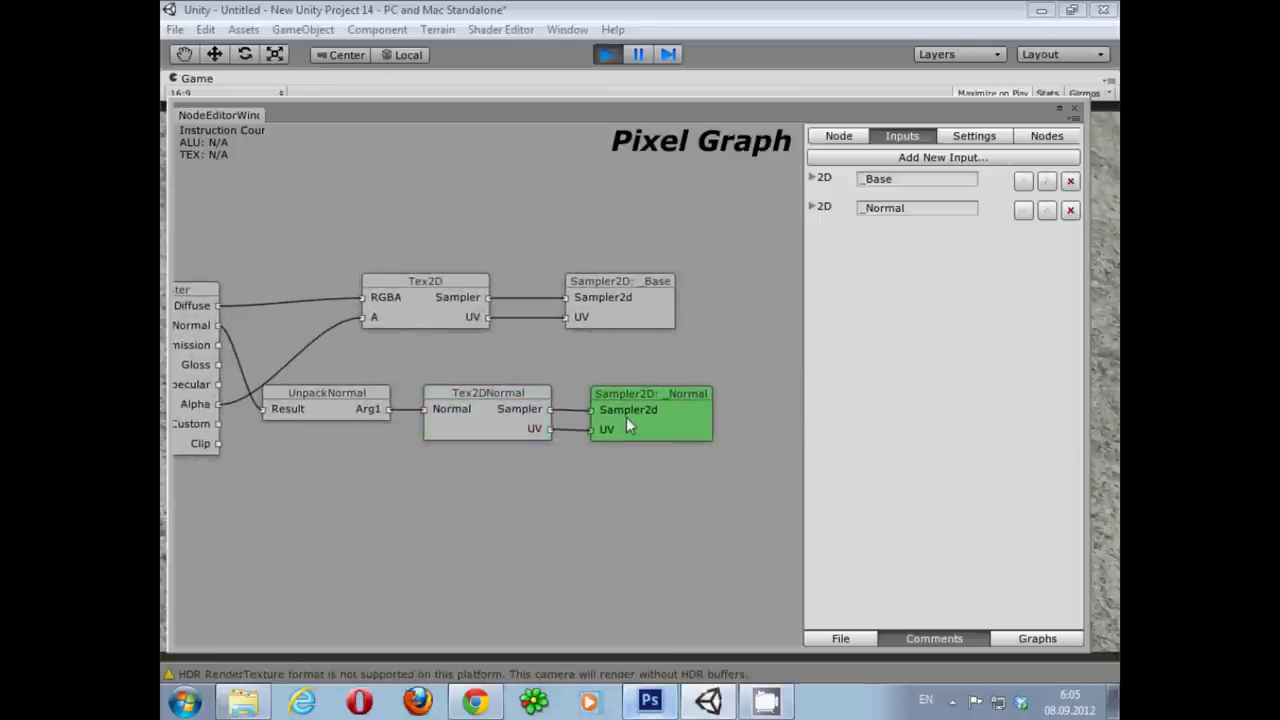
Step: Move the UnpackNormal, Tex2DNormal and Sampler2D _Normal nodes up beneath the Tex2D base chain
middle_click_drag(383, 475, 457, 482)
mouse_move(724, 501)
left_mouse_down()
mouse_move(440, 410)
mouse_move(544, 369)
left_mouse_up()
mouse_move(609, 508)
middle_mouse_down()
mouse_move(557, 523)
mouse_move(557, 508)
mouse_move(630, 503)
mouse_move(568, 521)
mouse_move(622, 513)
mouse_move(457, 520)
middle_mouse_up()
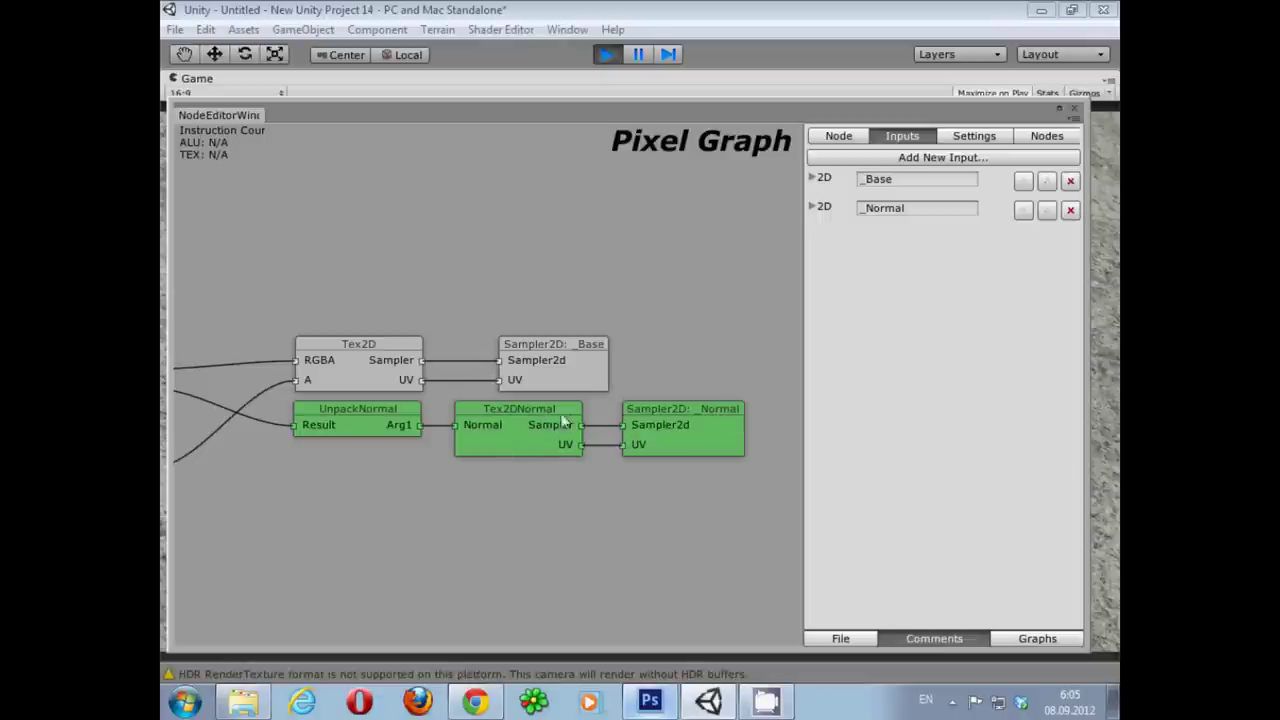
left_click_drag(406, 518, 550, 534)
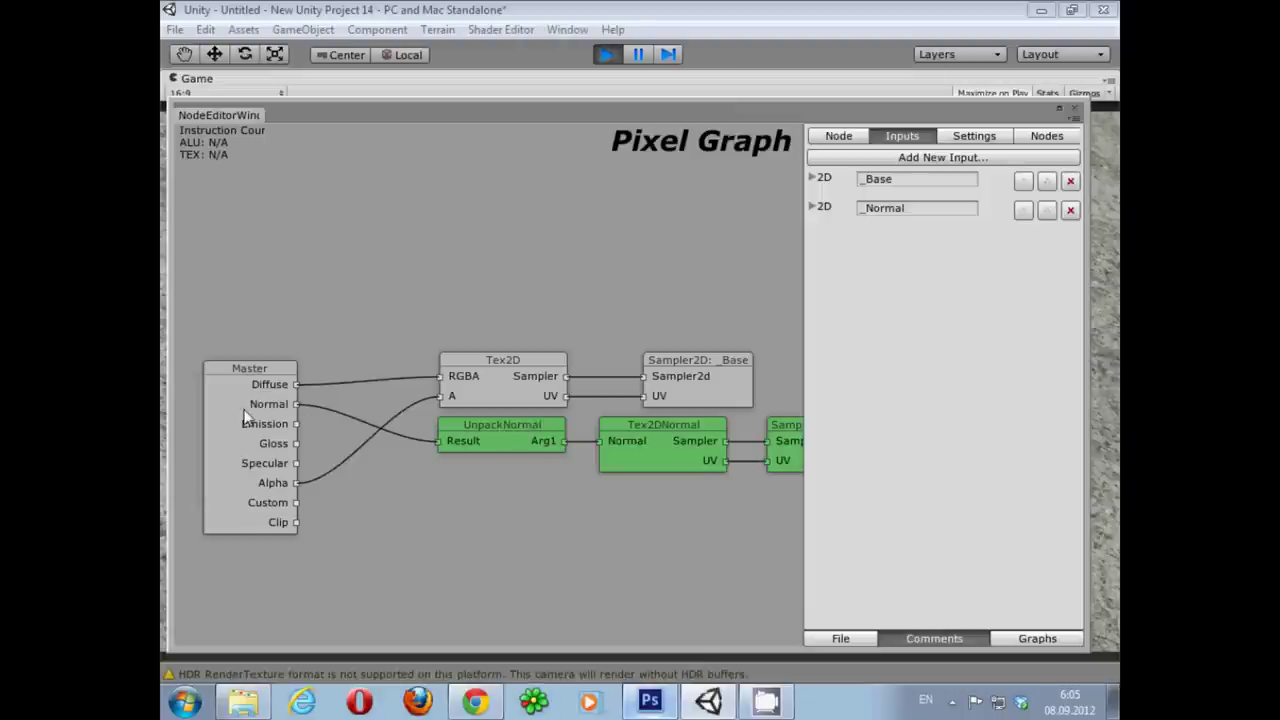
left_click(840, 638)
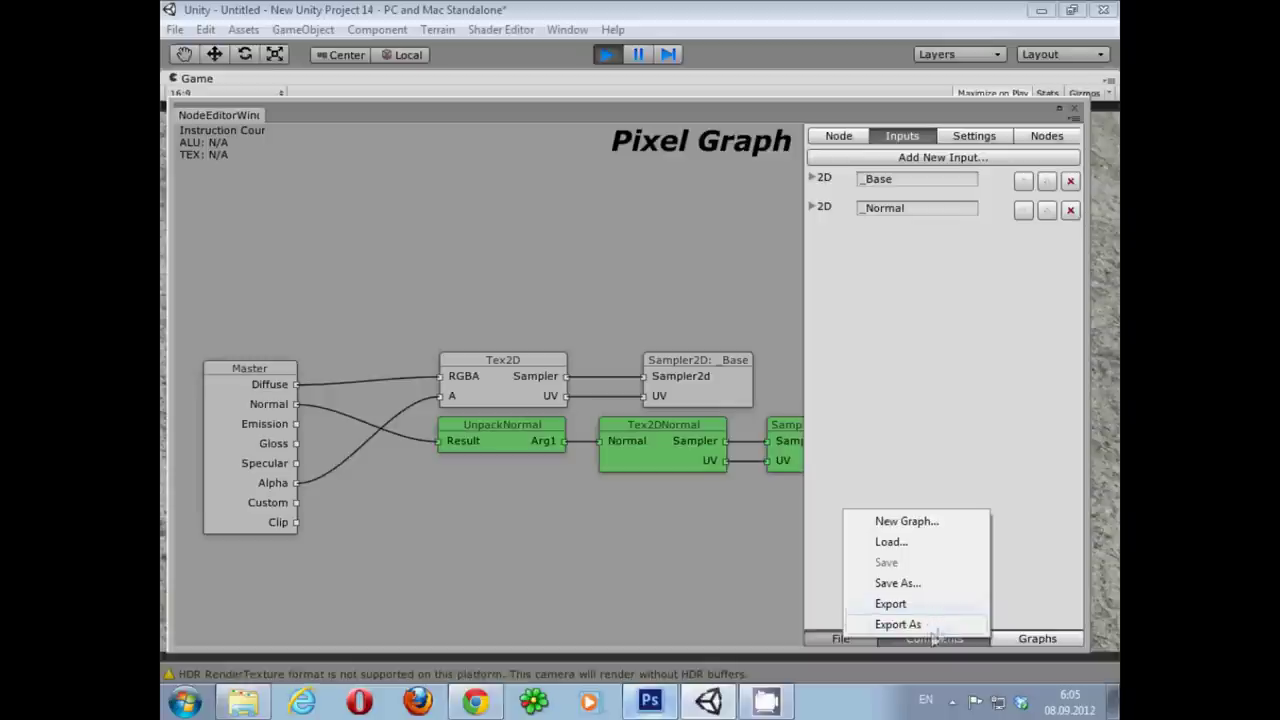
Step: Export the pixel graph as the shader file normalmap_blablabla in the Assets folder
left_click(928, 625)
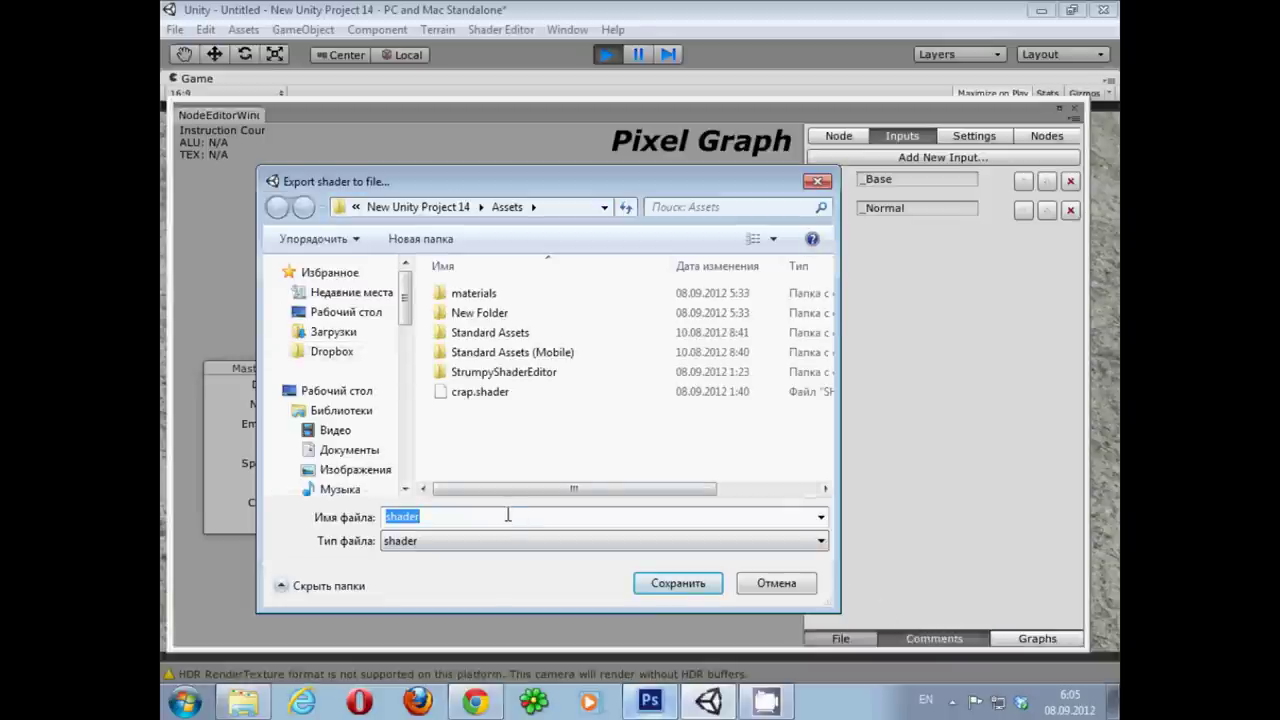
type("normalmap_blablabla")
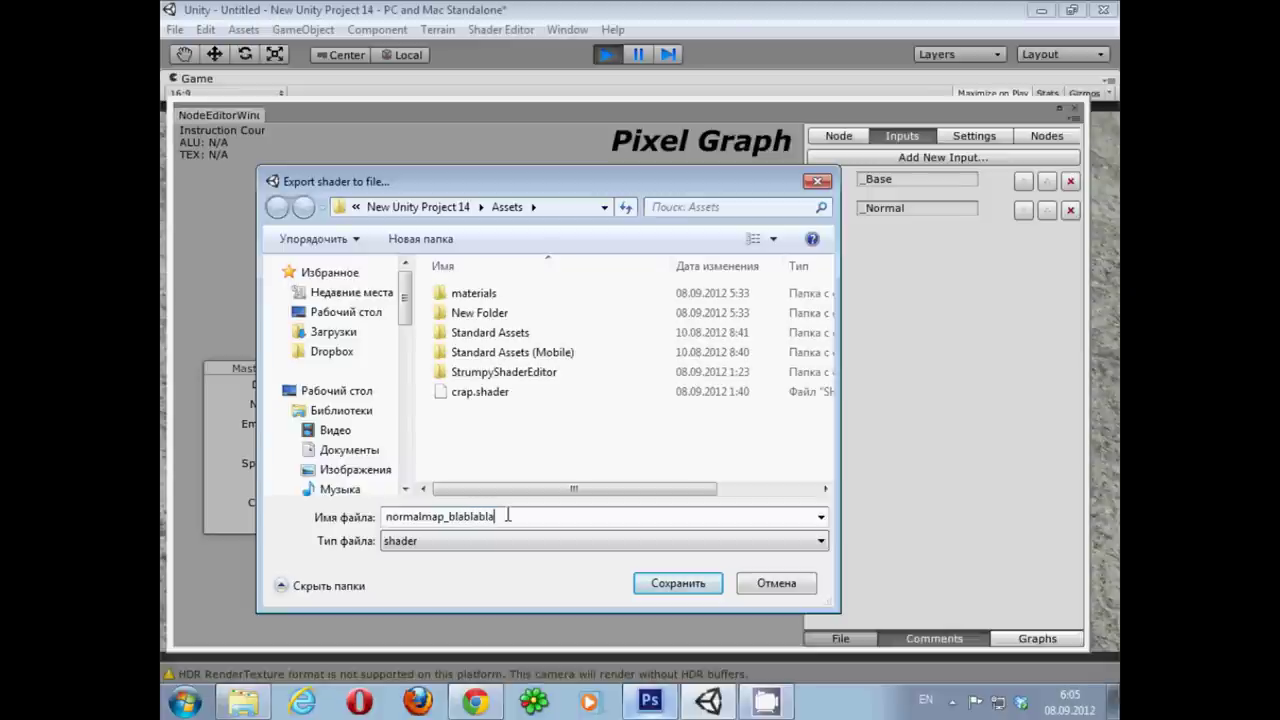
left_click(678, 584)
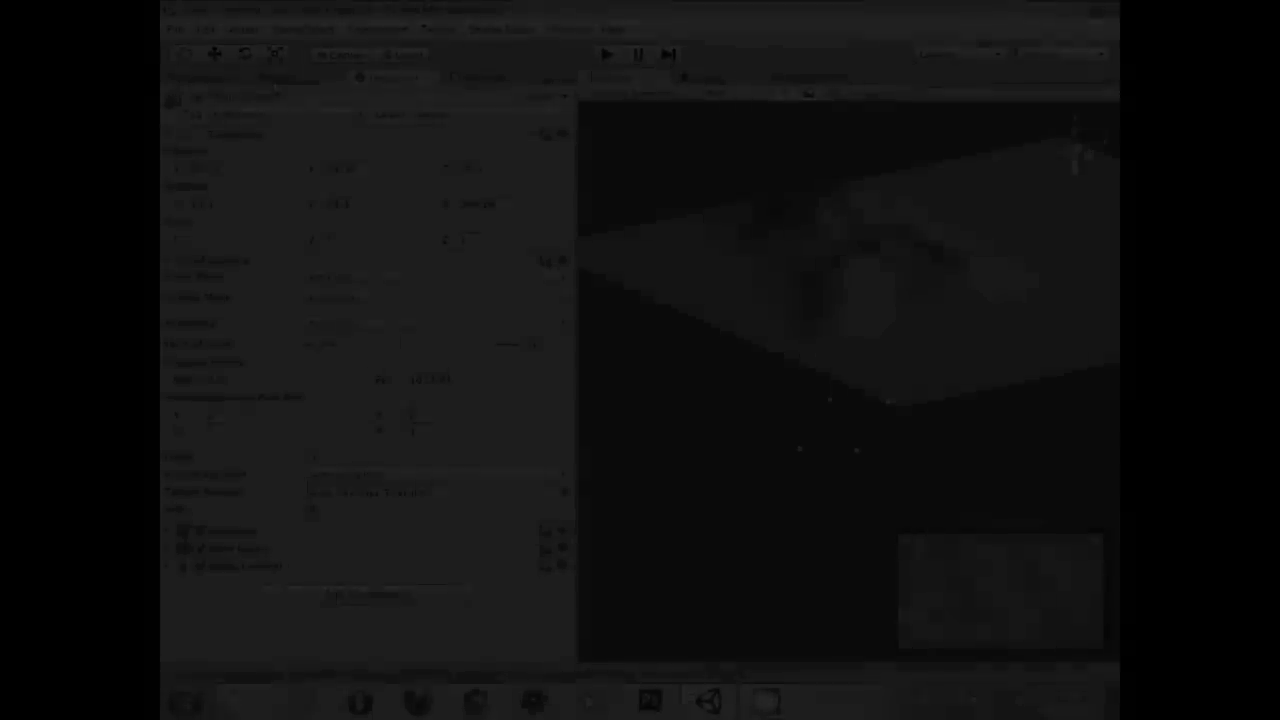
Step: Select normal_map.mat, show it in the Inspector, and open its Shader list (currently Bumped Diffuse)
left_click(318, 144)
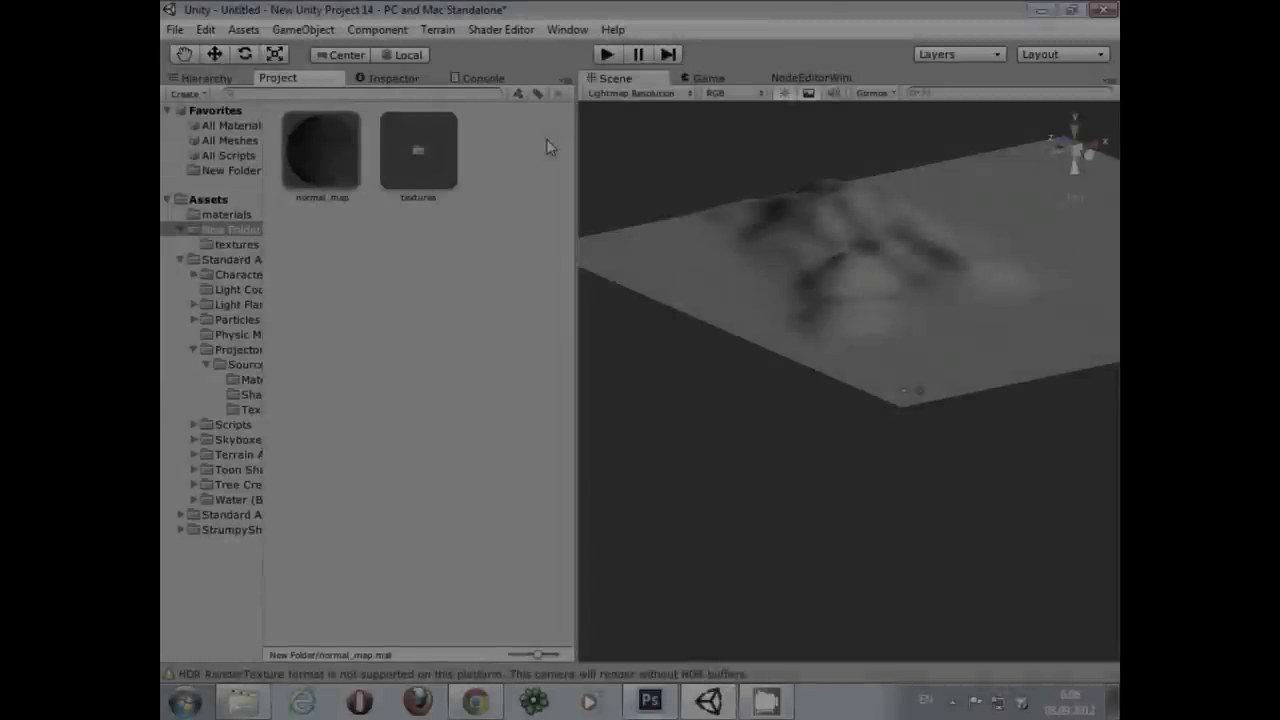
left_click(330, 146)
key("Return")
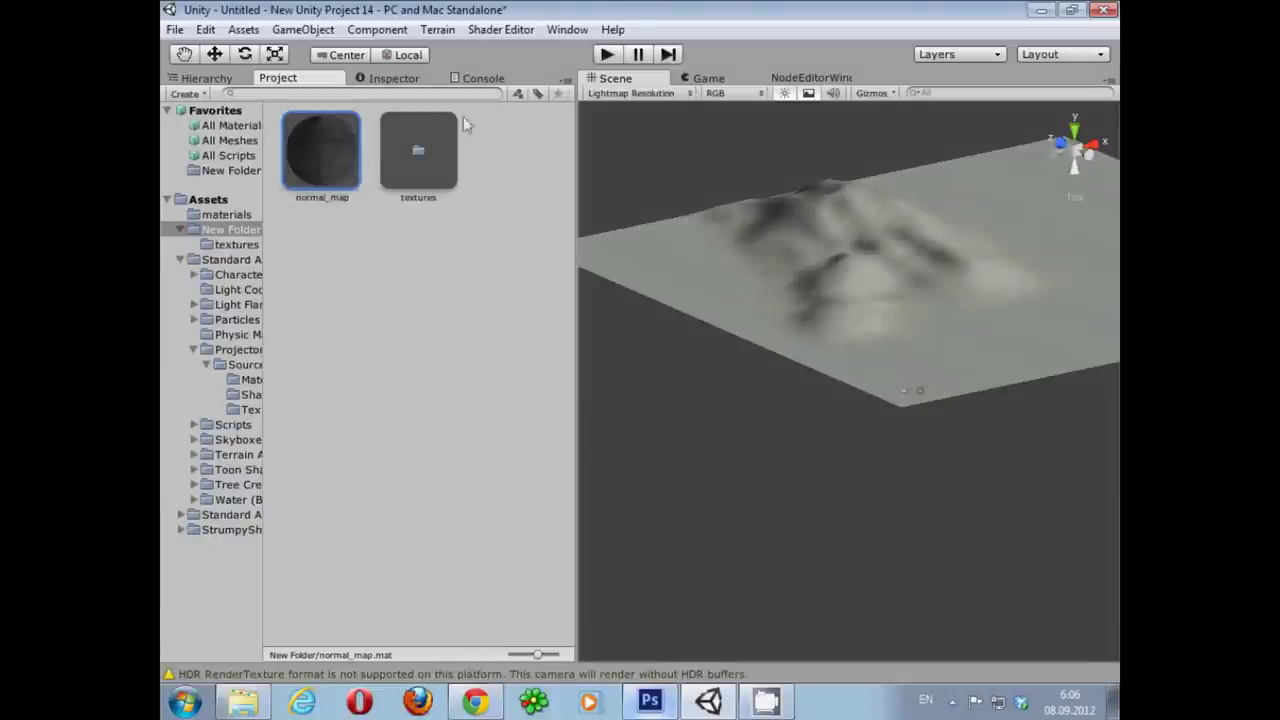
left_click(396, 78)
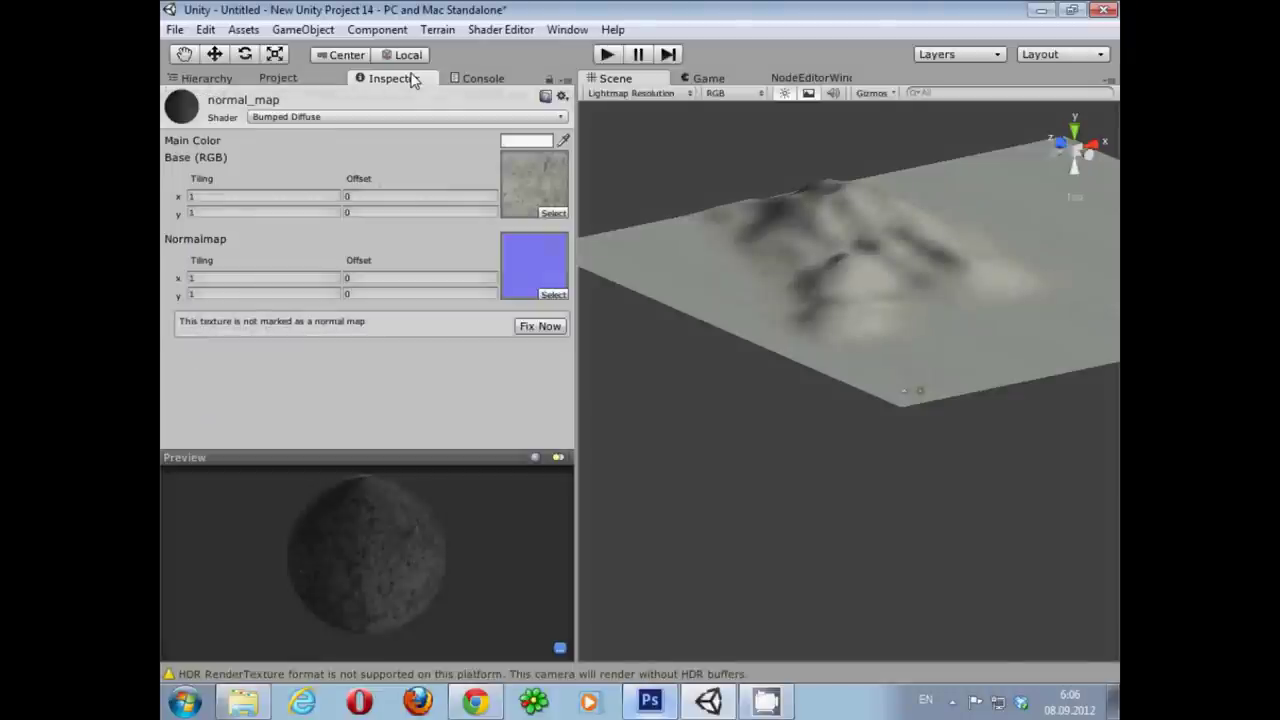
left_click(391, 117)
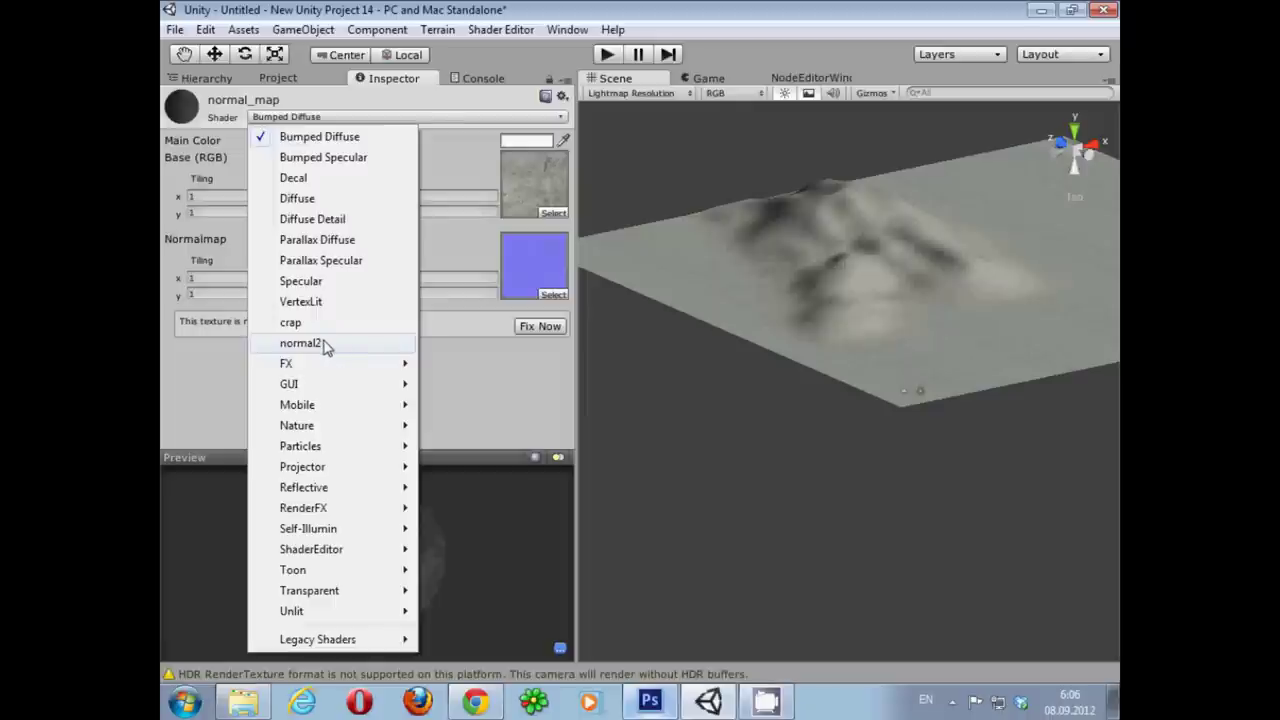
Step: Switch the material to the normal2 shader and assign the unity_Tutor texture to _Base
left_click(324, 345)
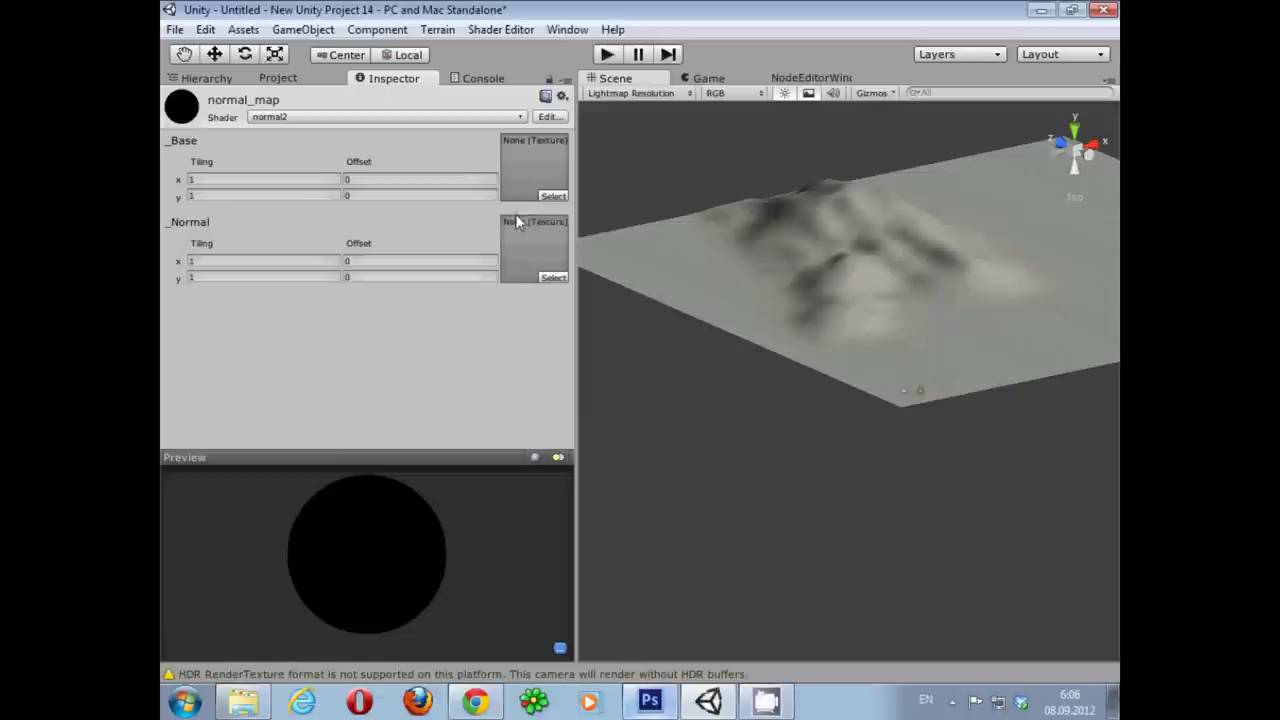
left_click(550, 197)
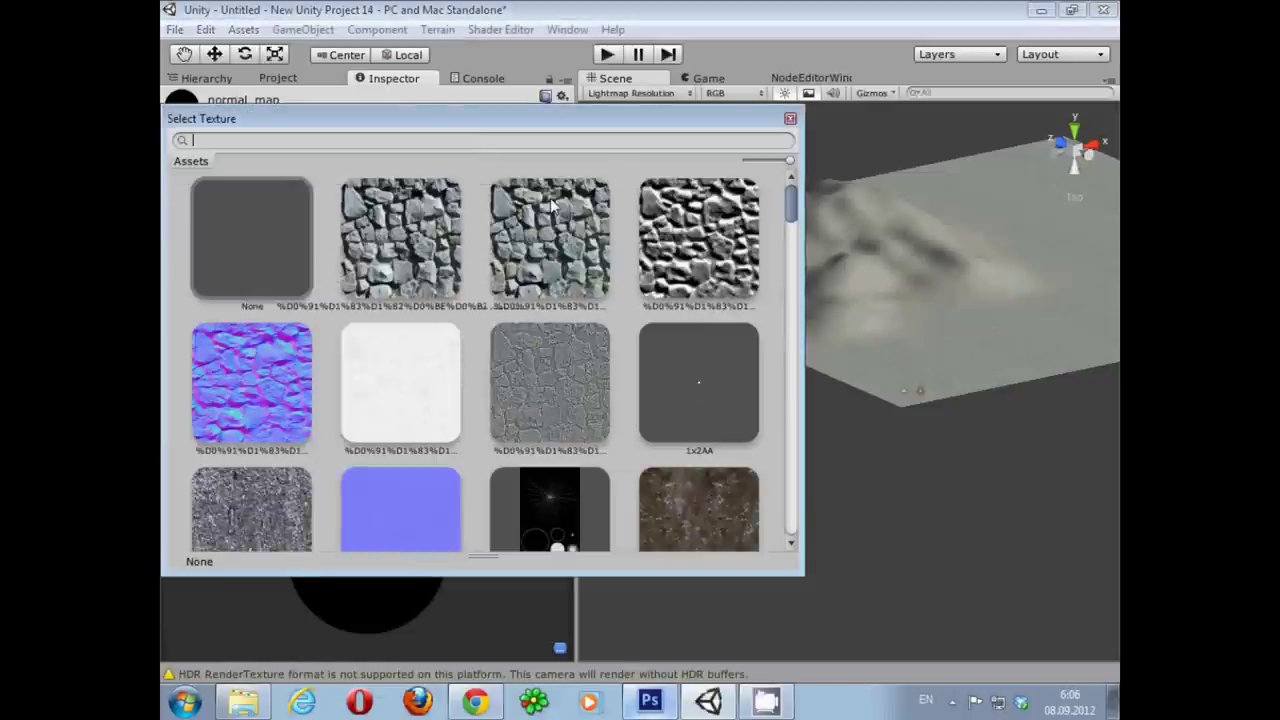
scroll(417, 366, "down", 2)
scroll(417, 366, "up", 2)
type("unity")
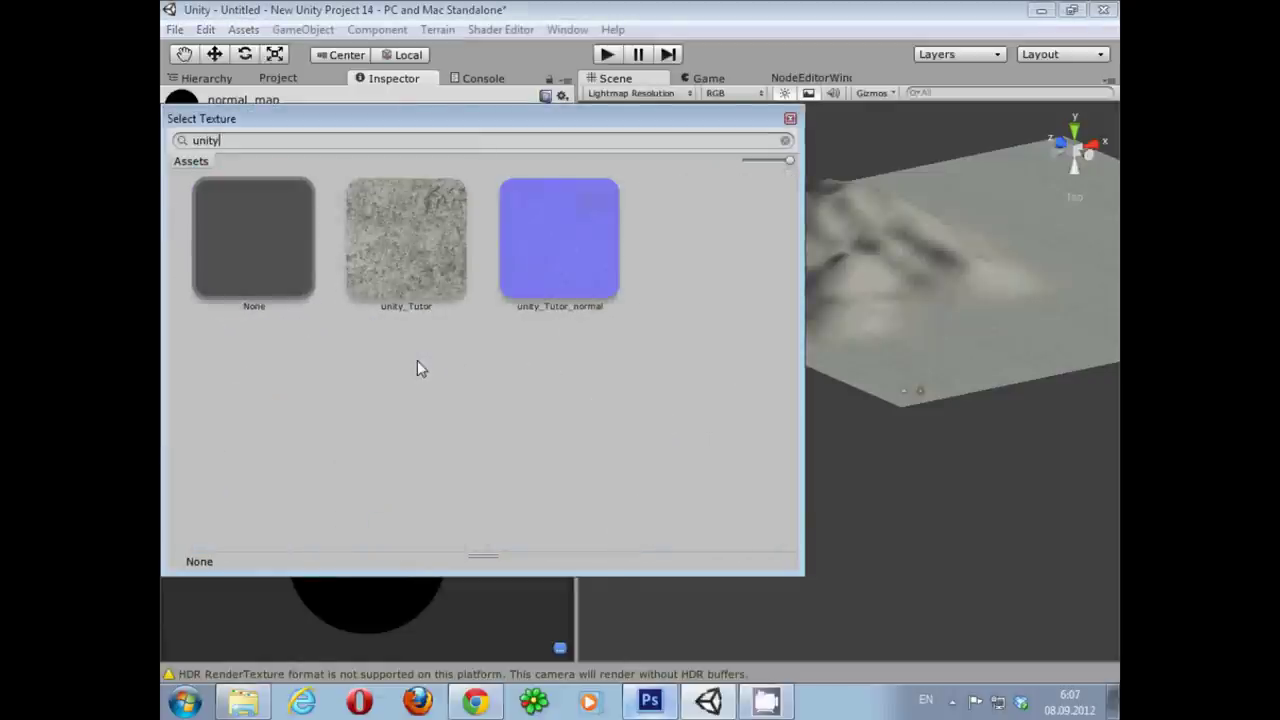
left_click(409, 259)
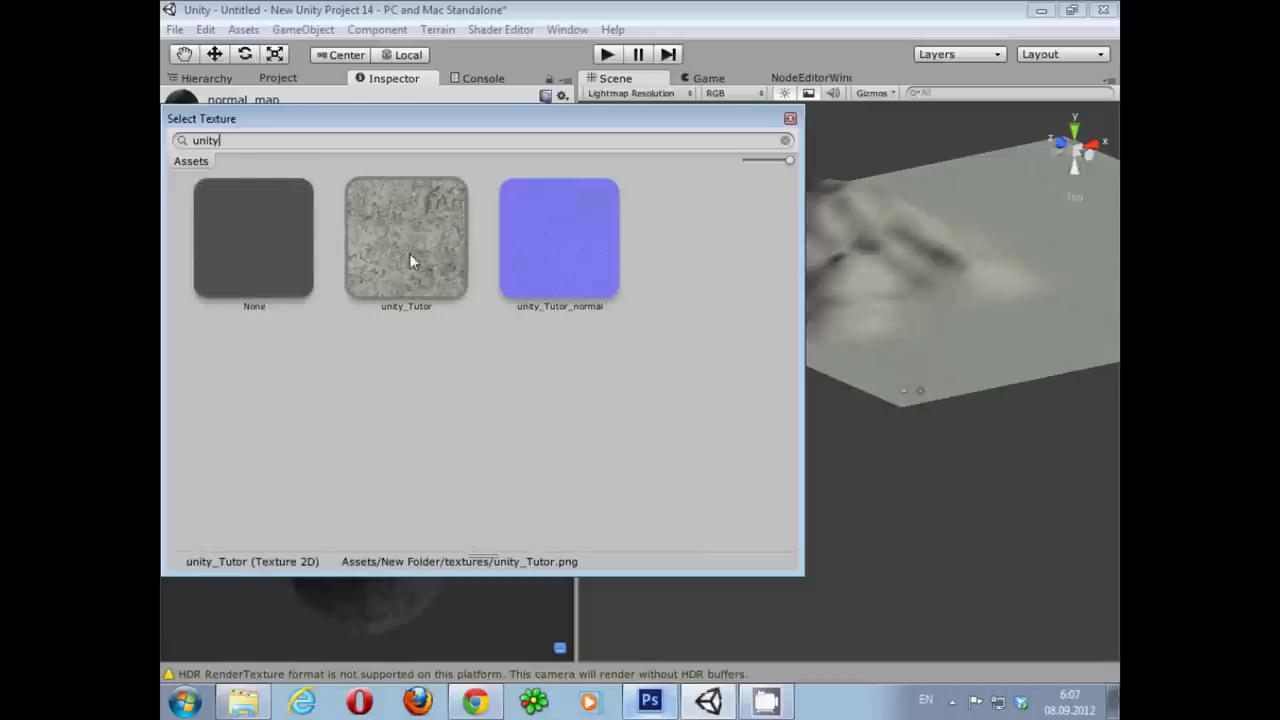
double_click(409, 257)
Step: Preview the material on a torus, rotate it to inspect shading, then show the project folders
left_click_drag(373, 567, 348, 549)
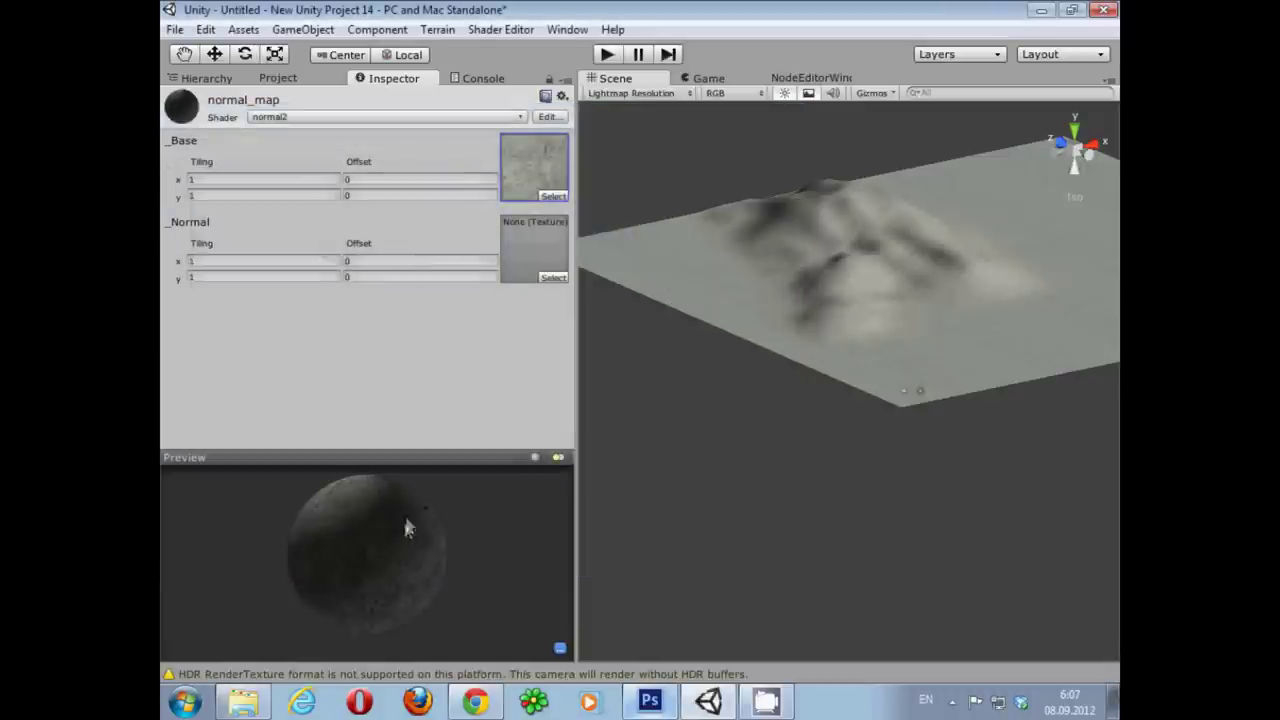
left_click(534, 458)
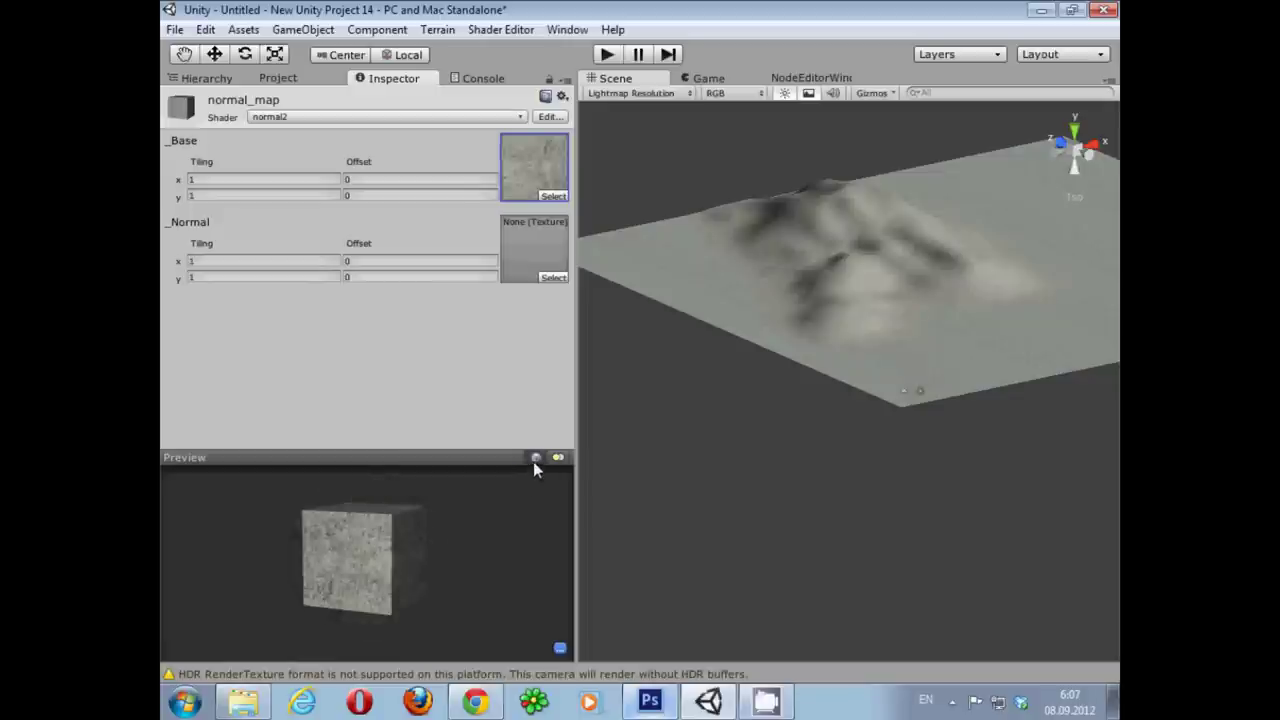
left_click(534, 458)
left_click(534, 458)
mouse_move(350, 562)
left_mouse_down()
mouse_move(386, 634)
mouse_move(351, 586)
mouse_move(366, 557)
mouse_move(383, 586)
mouse_move(440, 527)
left_mouse_up()
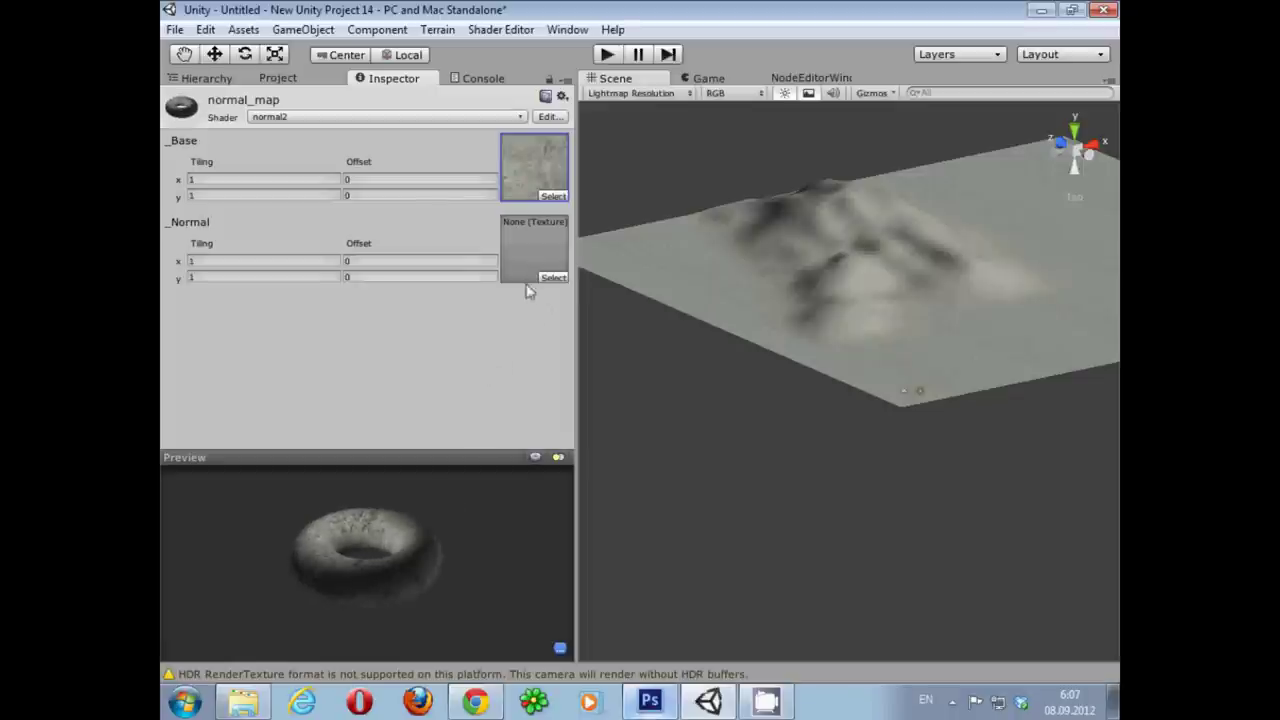
left_click(283, 79)
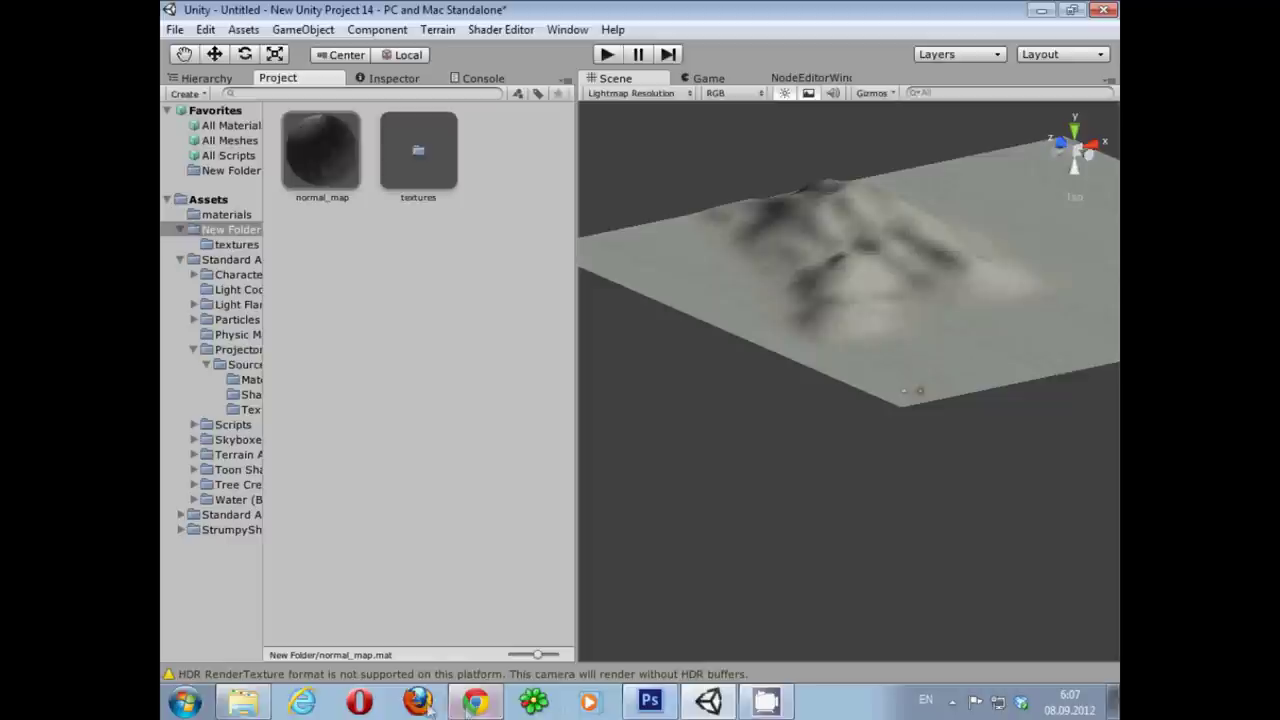
Step: Drag unity_Tutor_normal from Explorer's output folder into Unity's textures folder, then close Explorer
left_click(268, 706)
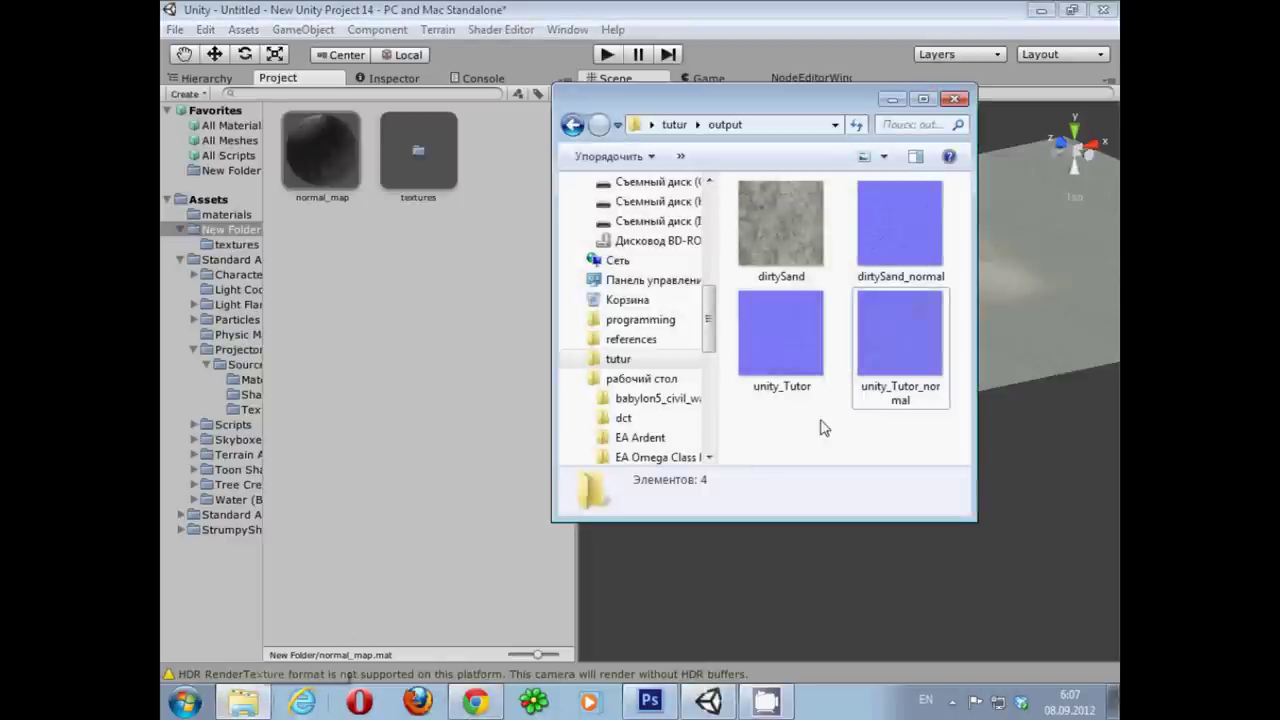
left_click_drag(875, 388, 433, 163)
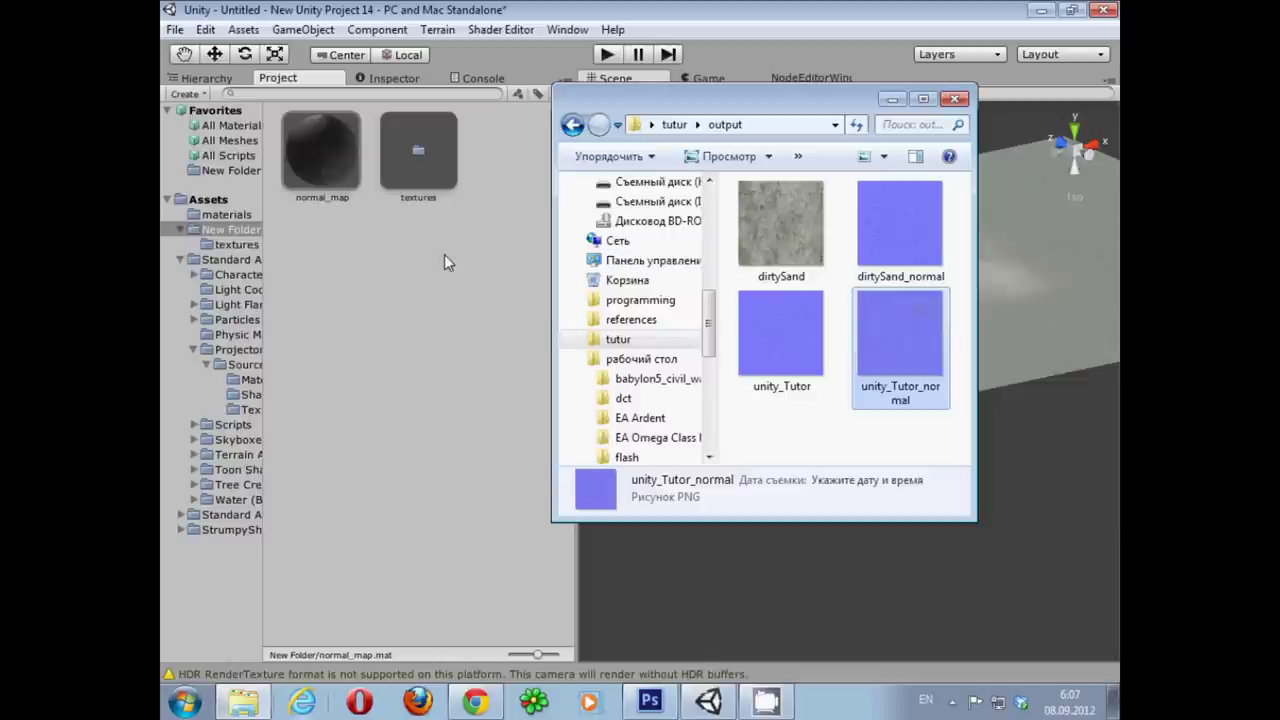
left_click(955, 99)
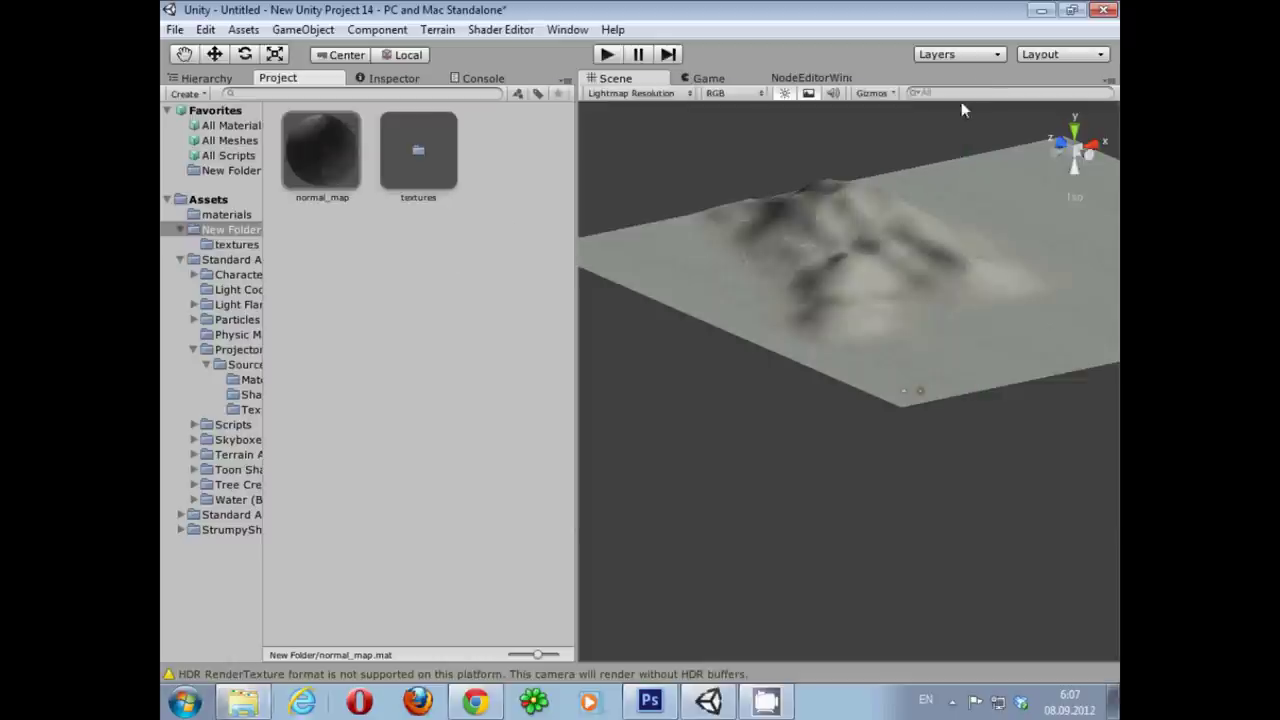
left_click(420, 80)
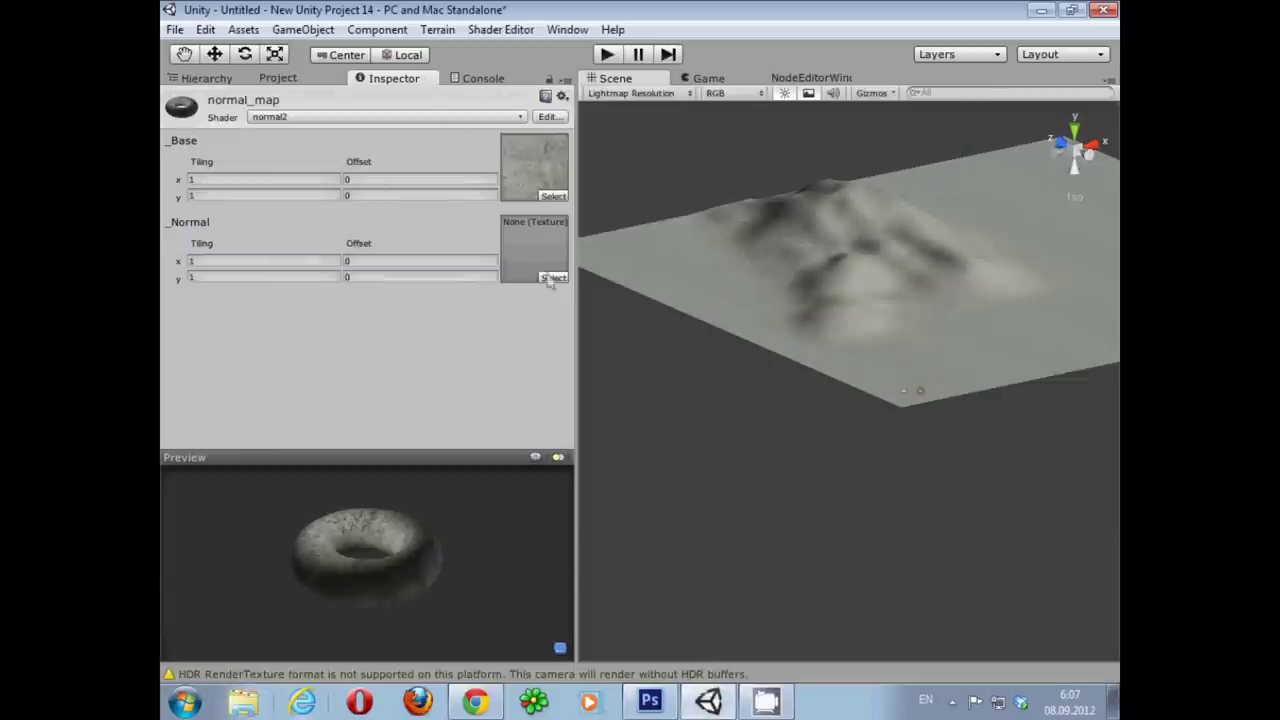
Step: Assign the unity_Tutor_normal 1 texture to the material's _Normal slot
left_click(545, 272)
scroll(390, 460, "down", 3)
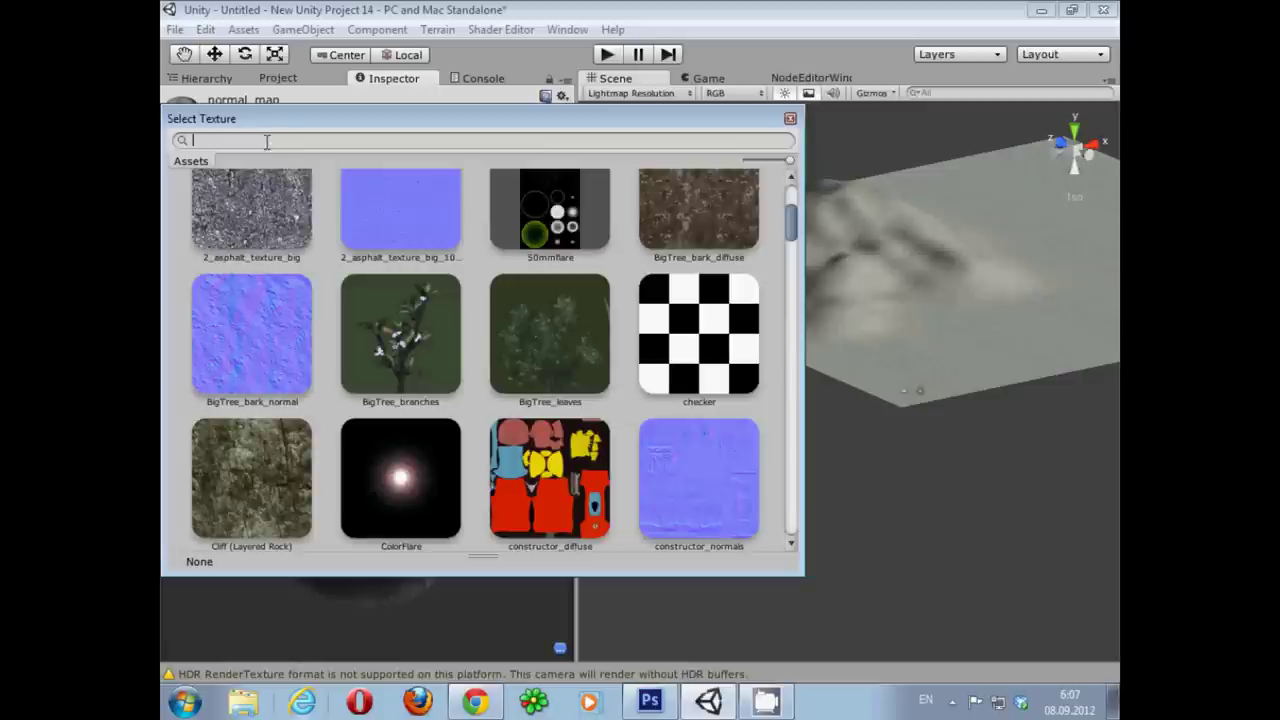
type("uni")
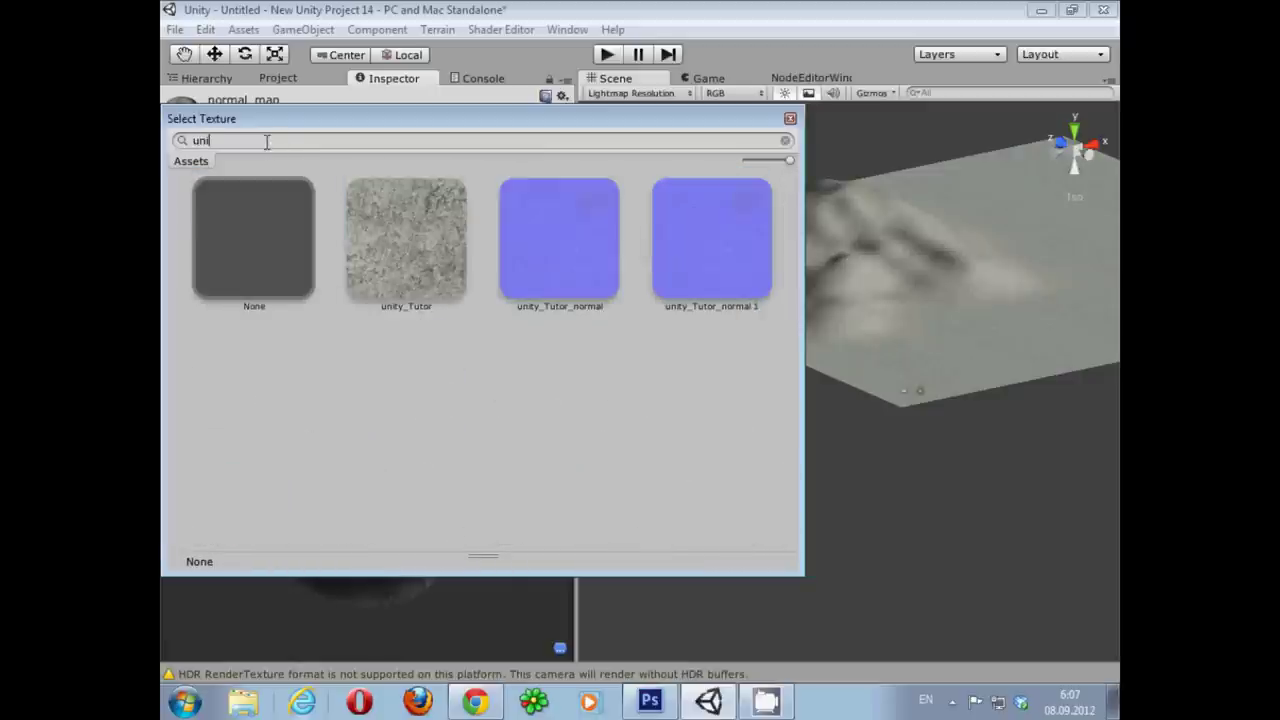
left_click(719, 284)
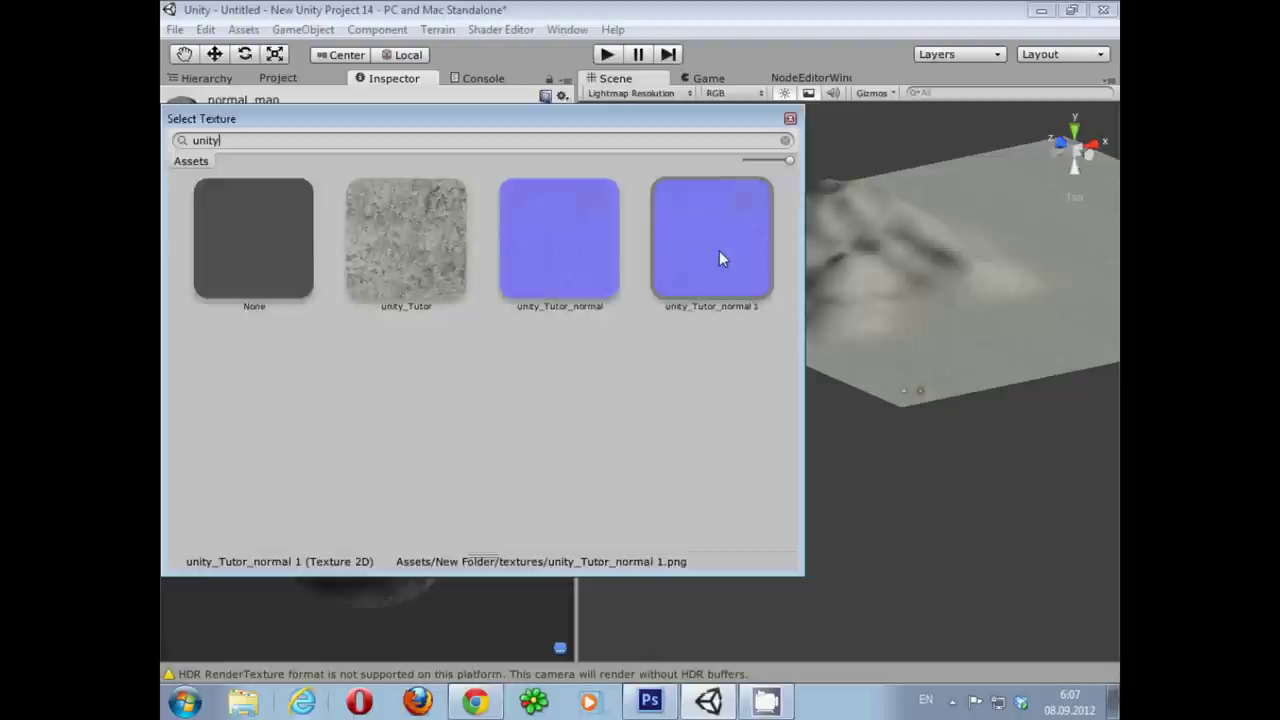
double_click(719, 250)
Step: Preview the material on a cube from the front and widen the Inspector
left_click_drag(362, 568, 409, 586)
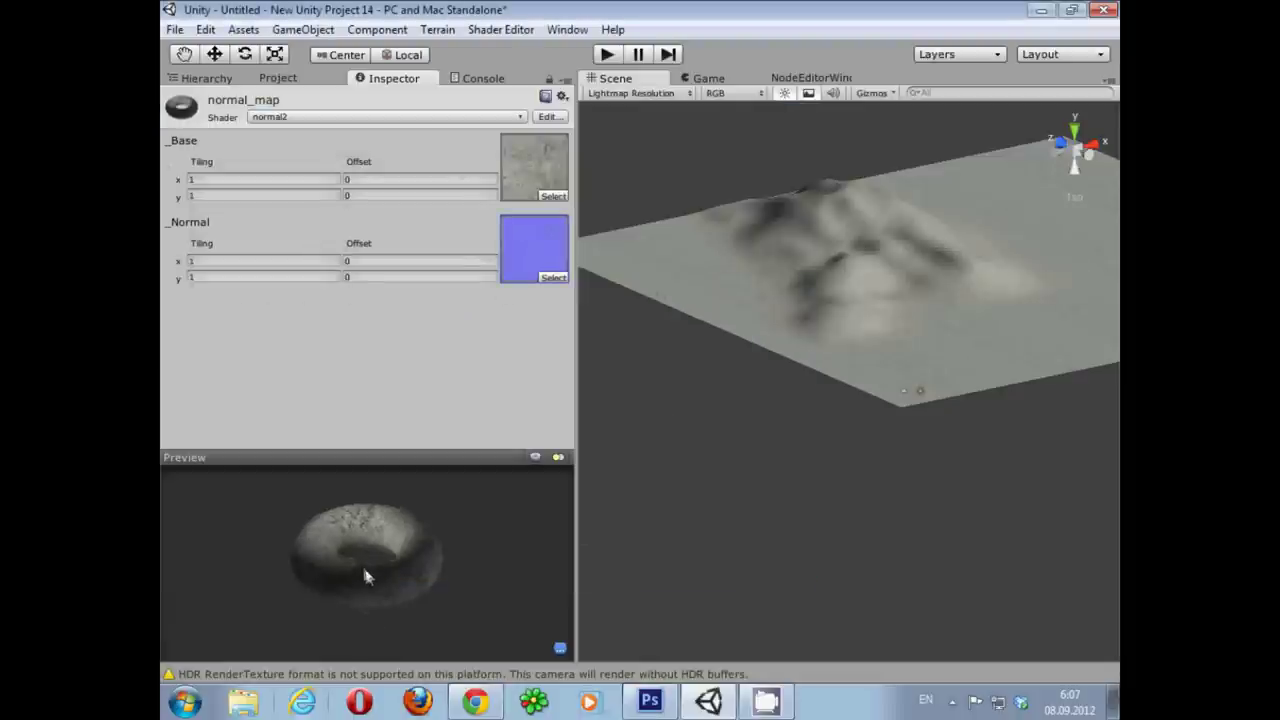
left_click(535, 457)
left_click(535, 457)
mouse_move(409, 571)
left_mouse_down()
mouse_move(422, 499)
mouse_move(420, 580)
left_mouse_up()
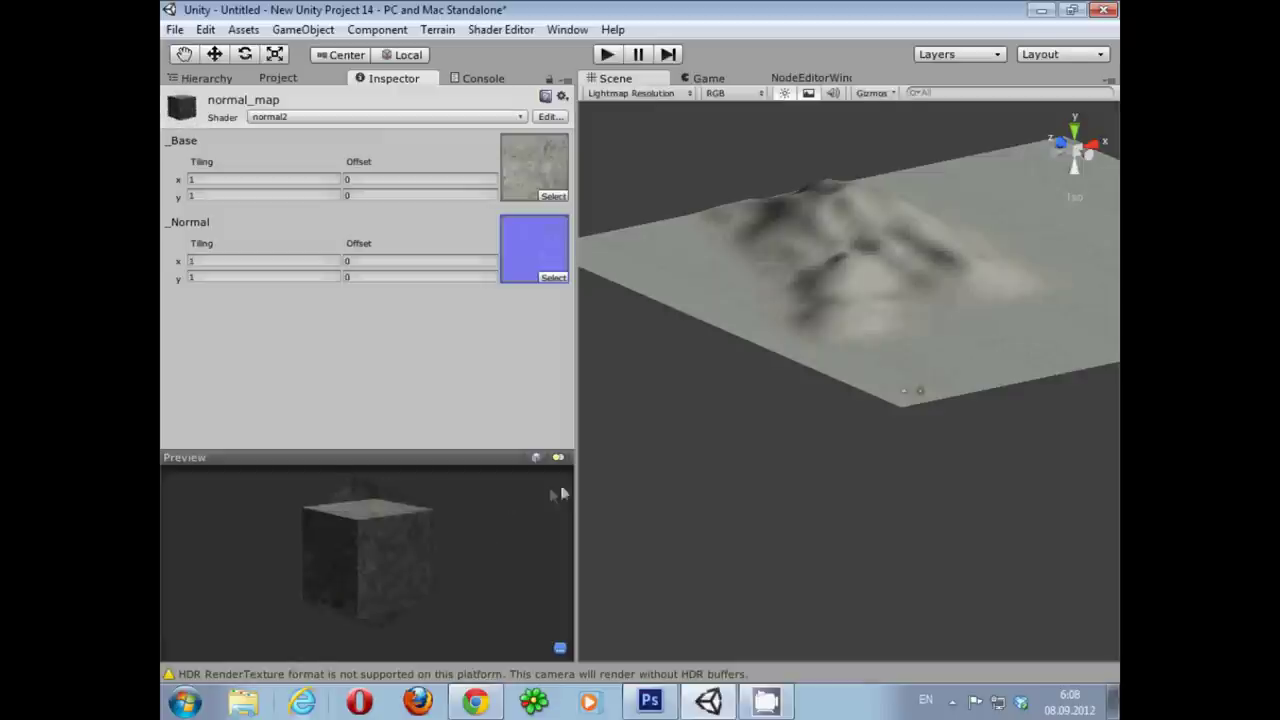
left_click_drag(577, 470, 939, 468)
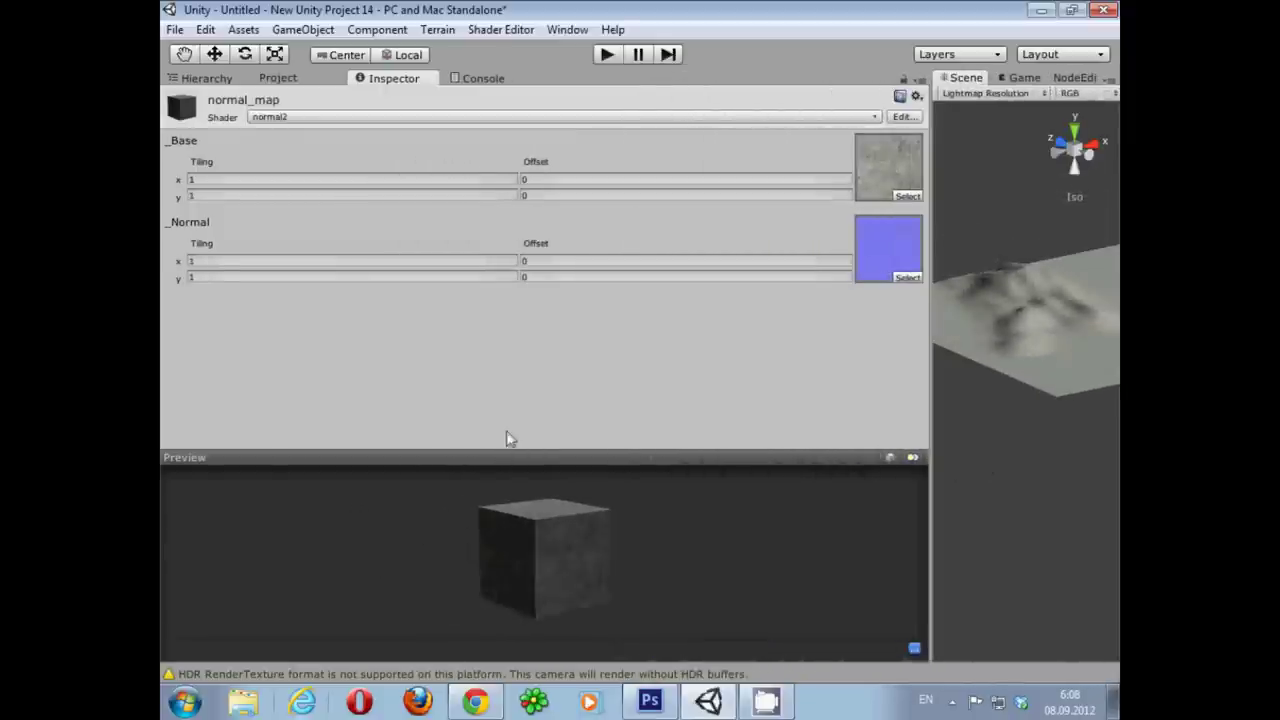
Step: Enlarge the material preview panel to nearly full Inspector height
left_click(510, 458)
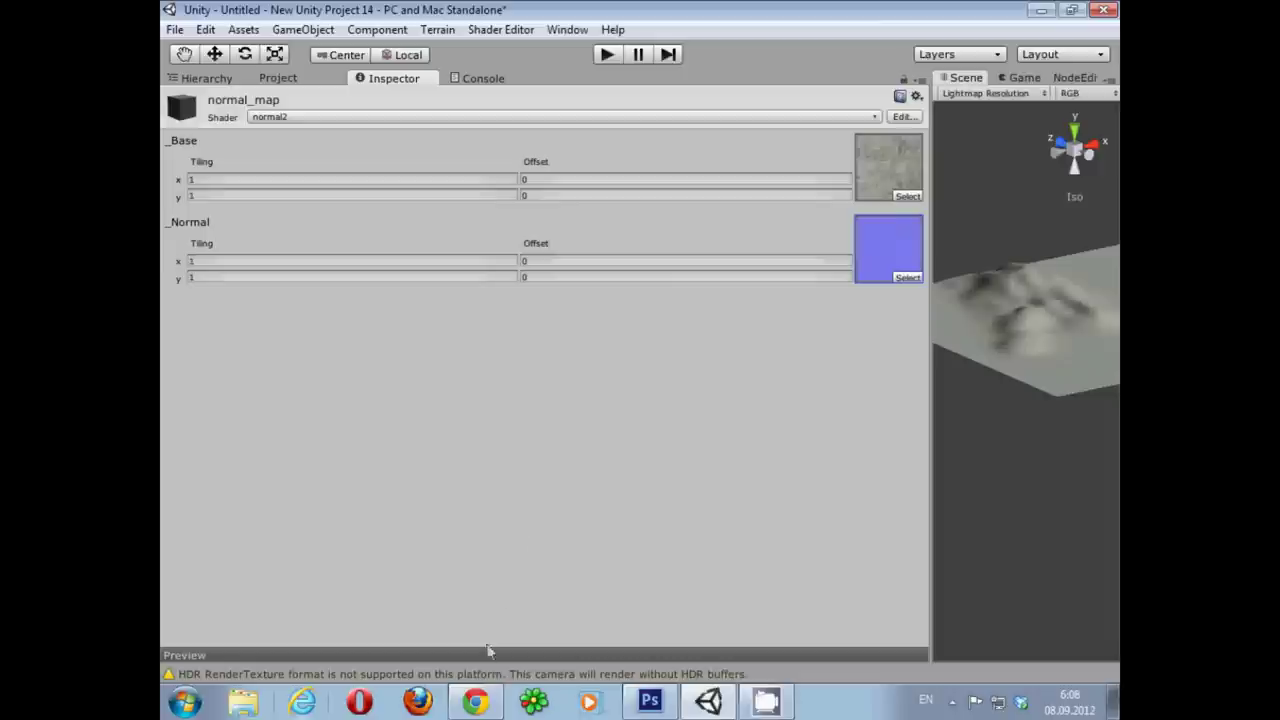
left_click(500, 655)
left_click_drag(503, 466, 504, 118)
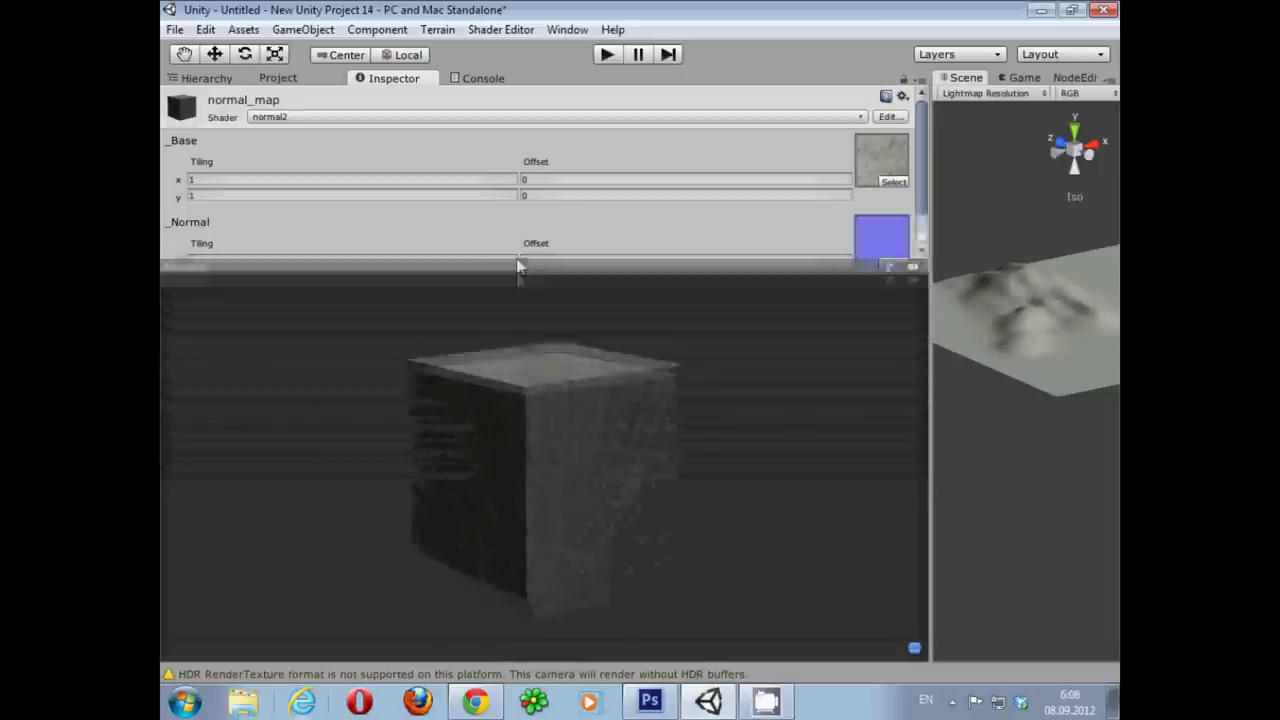
mouse_move(518, 358)
left_mouse_down()
mouse_move(527, 470)
mouse_move(545, 465)
mouse_move(533, 367)
mouse_move(543, 263)
mouse_move(583, 343)
mouse_move(586, 386)
mouse_move(597, 320)
mouse_move(632, 481)
mouse_move(580, 377)
mouse_move(529, 566)
mouse_move(514, 481)
mouse_move(504, 562)
mouse_move(517, 577)
mouse_move(517, 543)
mouse_move(565, 508)
mouse_move(560, 440)
mouse_move(577, 451)
mouse_move(509, 491)
mouse_move(500, 463)
mouse_move(514, 423)
mouse_move(477, 423)
mouse_move(585, 432)
mouse_move(603, 454)
left_mouse_up()
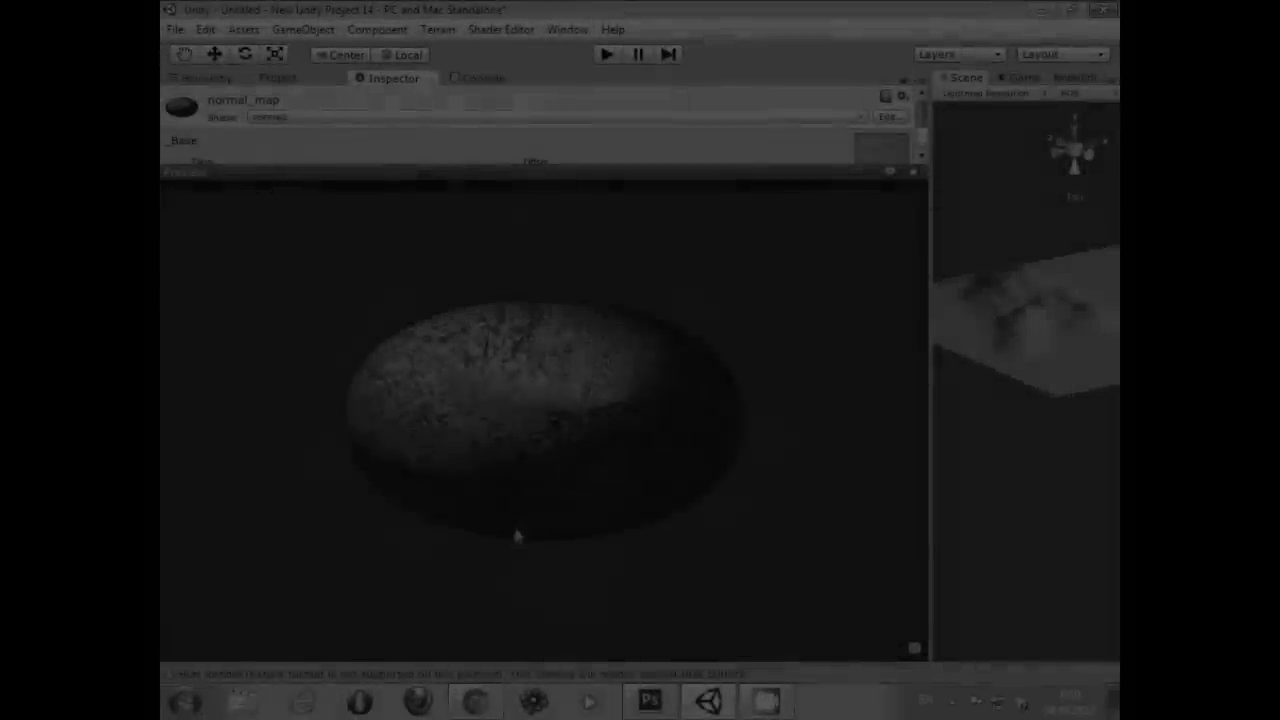
Step: Orbit the preview torus through edge-on, hole and top-down views to check the bump shading
mouse_move(520, 514)
left_mouse_down()
mouse_move(503, 469)
mouse_move(452, 412)
mouse_move(486, 400)
mouse_move(657, 429)
mouse_move(693, 548)
left_mouse_up()
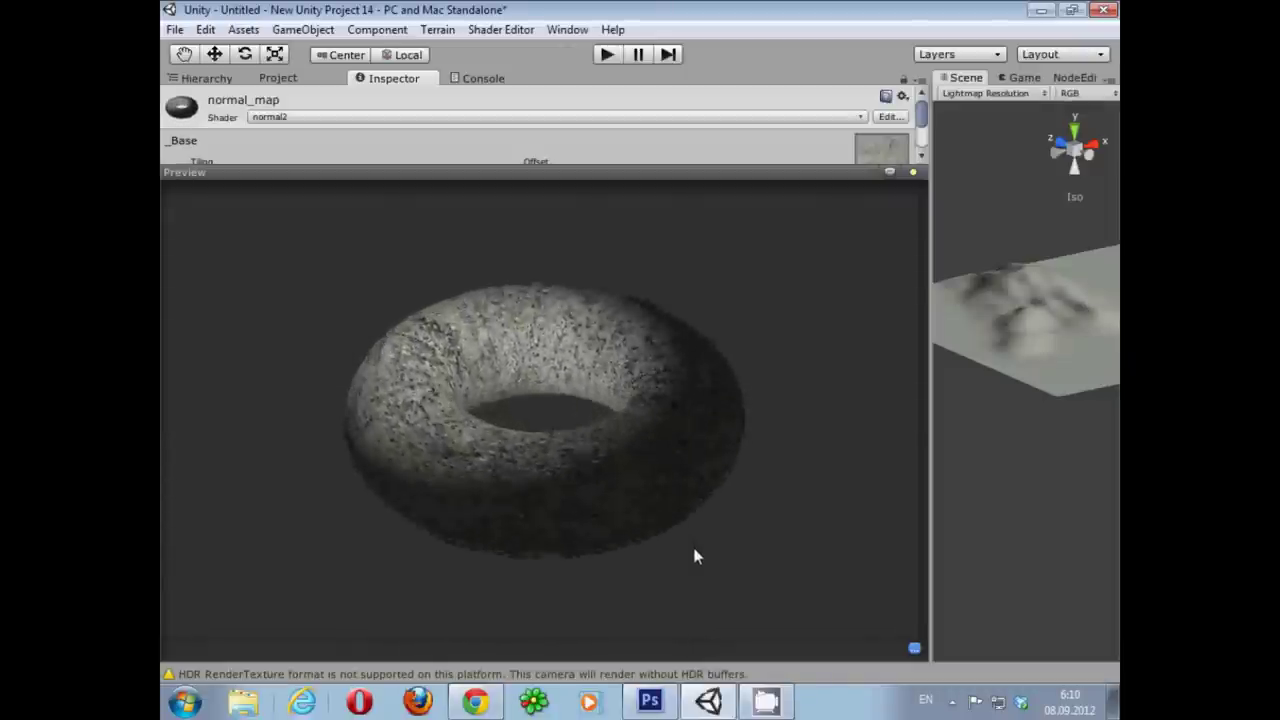
mouse_move(434, 371)
left_mouse_down()
mouse_move(515, 503)
mouse_move(563, 457)
mouse_move(560, 383)
mouse_move(557, 457)
mouse_move(560, 420)
left_mouse_up()
mouse_move(545, 484)
left_mouse_down()
mouse_move(536, 346)
mouse_move(568, 389)
mouse_move(617, 534)
left_mouse_up()
mouse_move(664, 372)
left_mouse_down()
mouse_move(614, 357)
mouse_move(597, 451)
mouse_move(617, 566)
left_mouse_up()
mouse_move(510, 316)
left_mouse_down()
mouse_move(508, 346)
mouse_move(460, 403)
mouse_move(503, 298)
mouse_move(521, 399)
mouse_move(500, 514)
mouse_move(537, 466)
left_mouse_up()
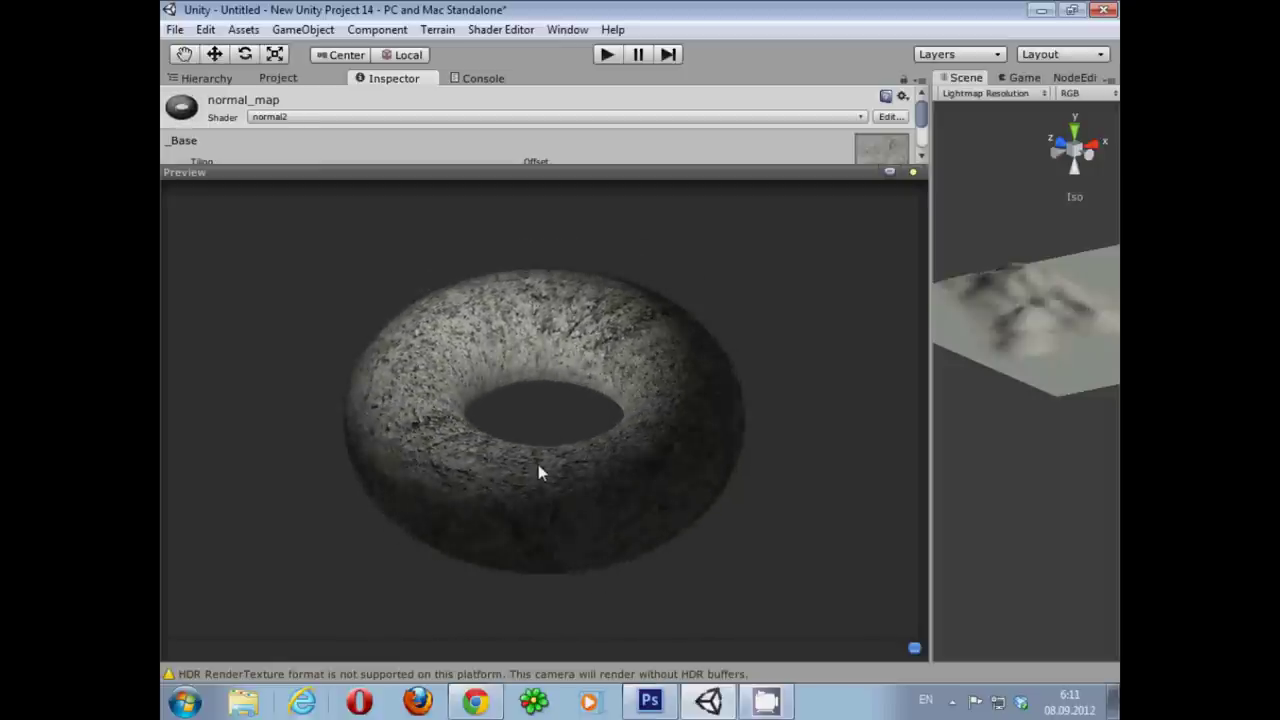